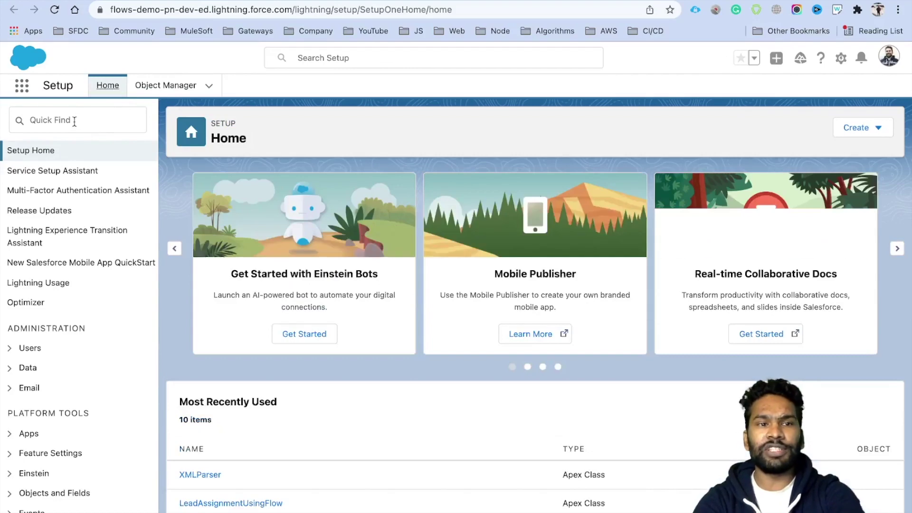
- Find and open the Flows page in Setup by searching for "flows"
left_click(74, 121)
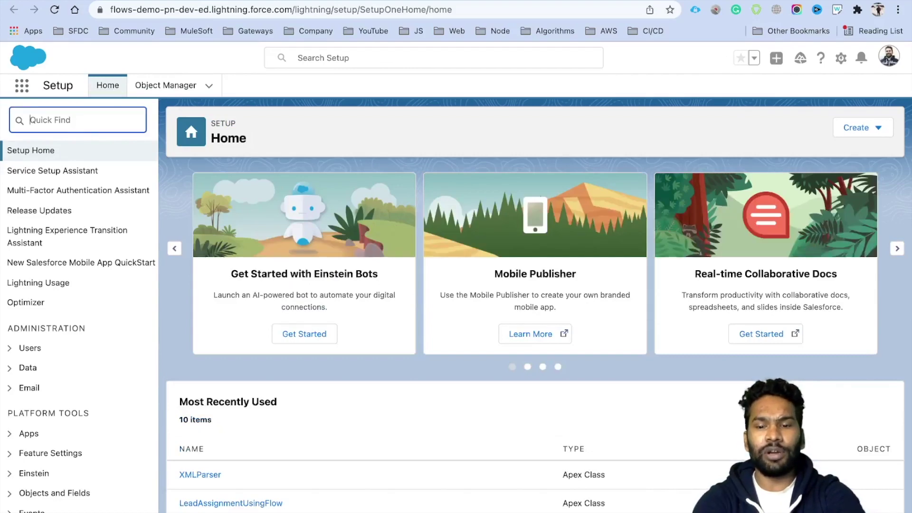
type("flow")
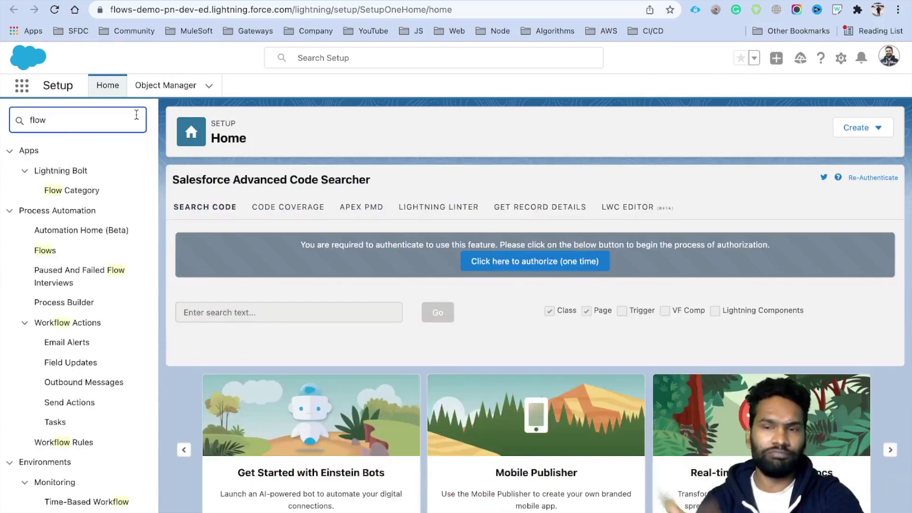
left_click_drag(86, 120, 2, 113)
type("s")
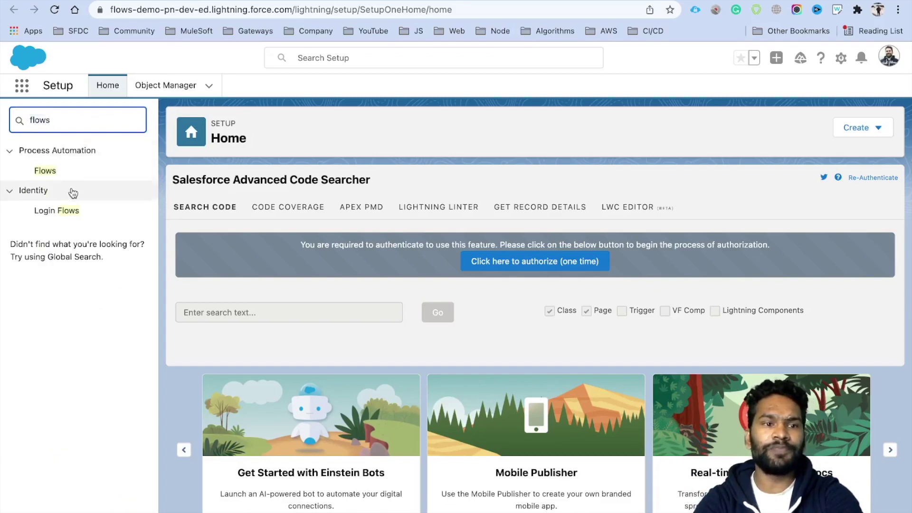
left_click(42, 172)
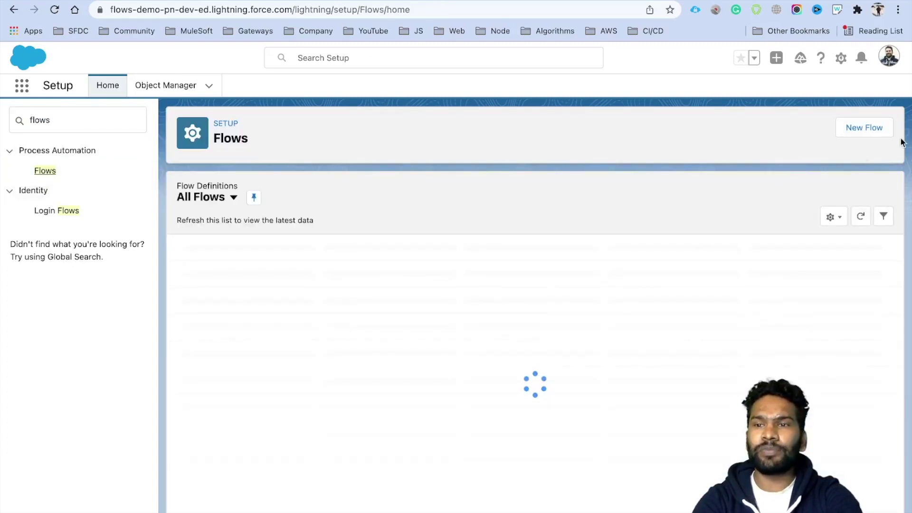
- Create a new Record-Triggered Flow using the Auto-Layout building mode
left_click(869, 130)
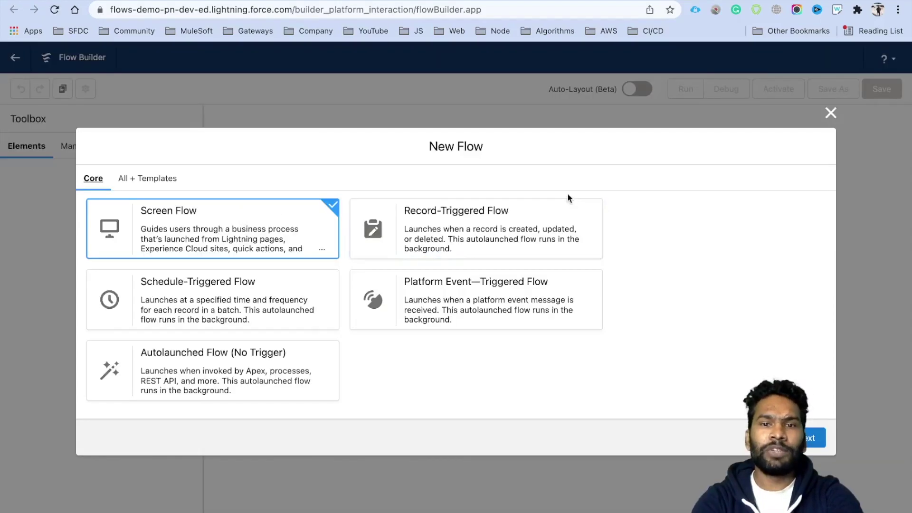
left_click(463, 232)
left_click(809, 439)
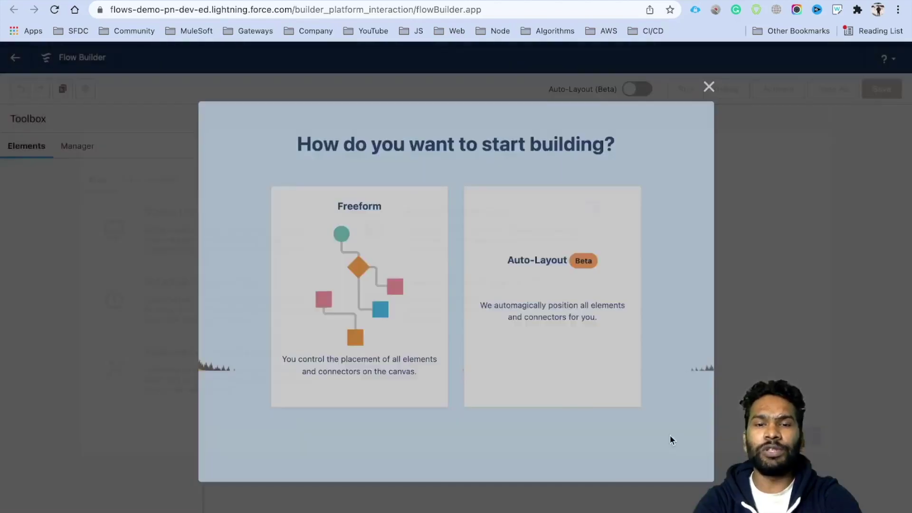
left_click(534, 259)
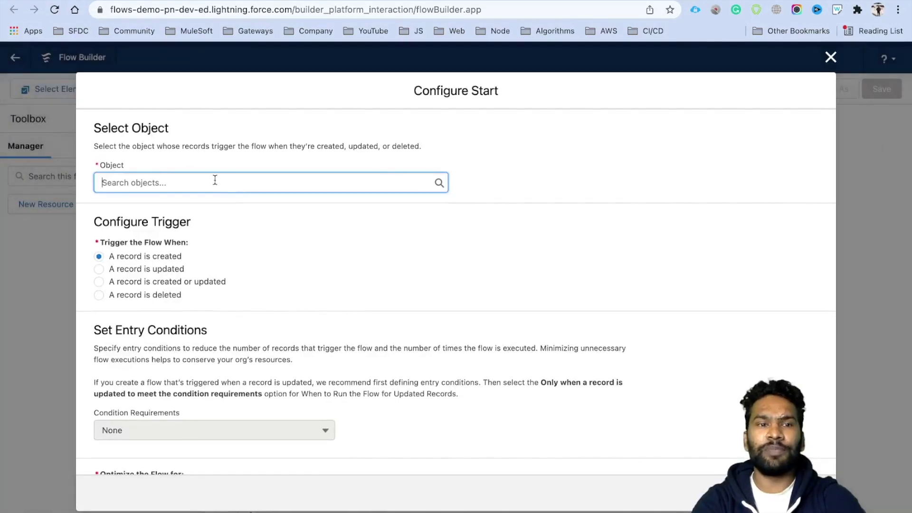
- Set the flow's triggering object to Account Team Member
left_click(180, 182)
type("Accoun")
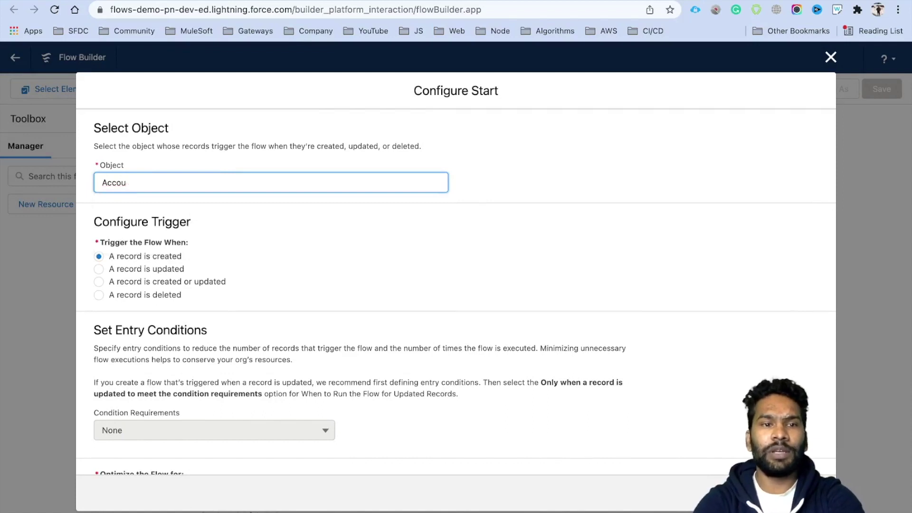
key("BackSpace")
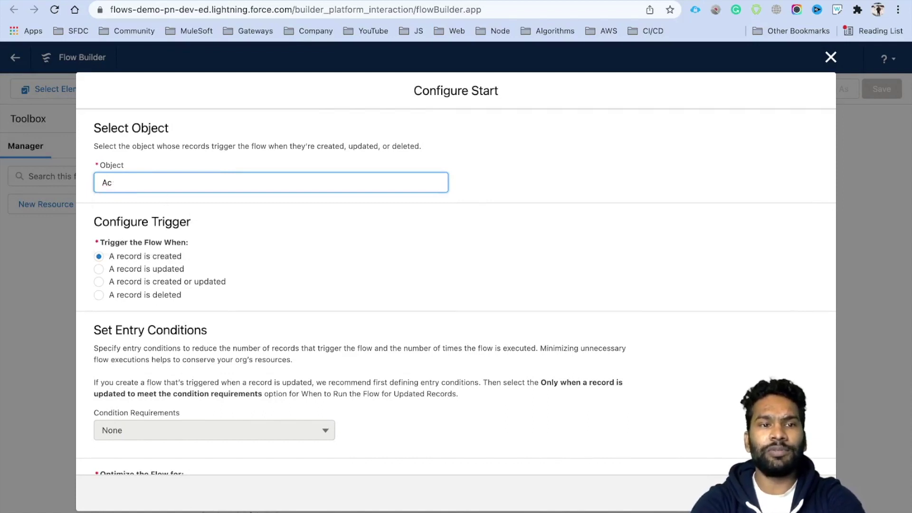
type("coun")
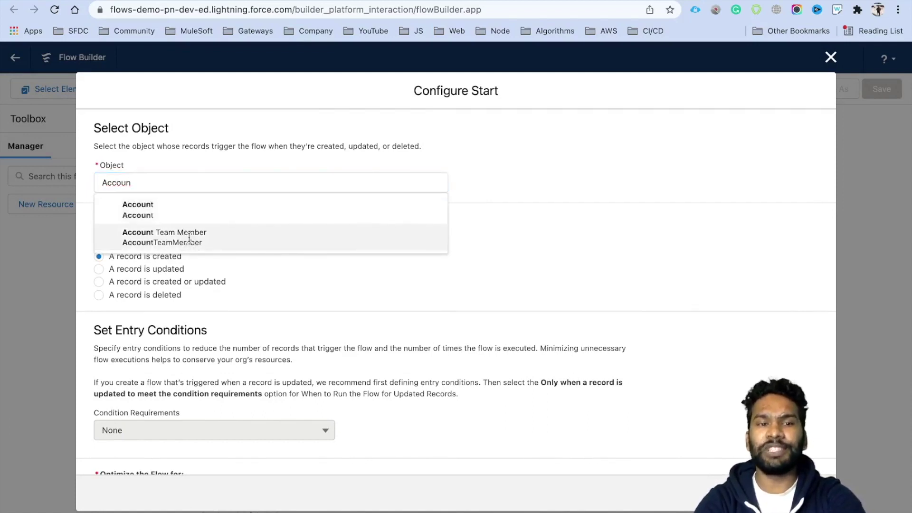
left_click(189, 237)
- Configure the flow to run when a record is created, optimized for Actions and Related Records, and finish the start configuration
scroll(255, 238, "up", 2)
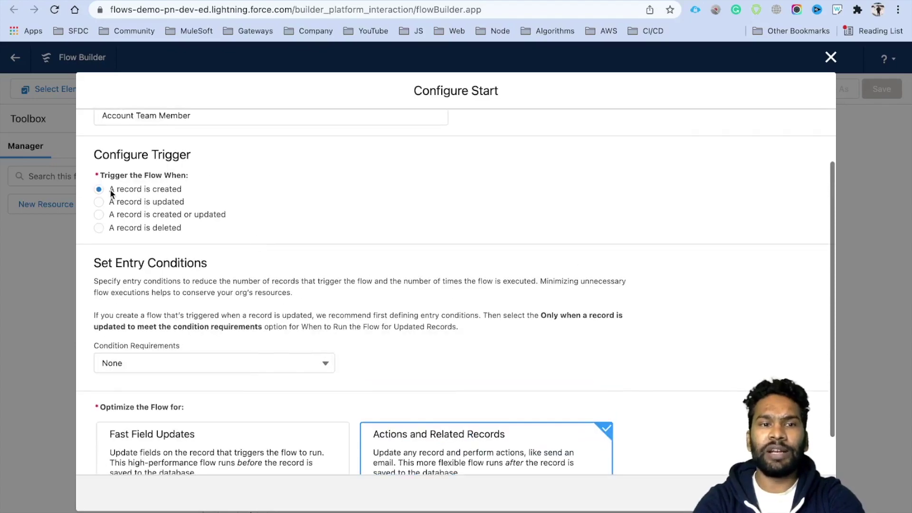
left_click_drag(109, 189, 176, 189)
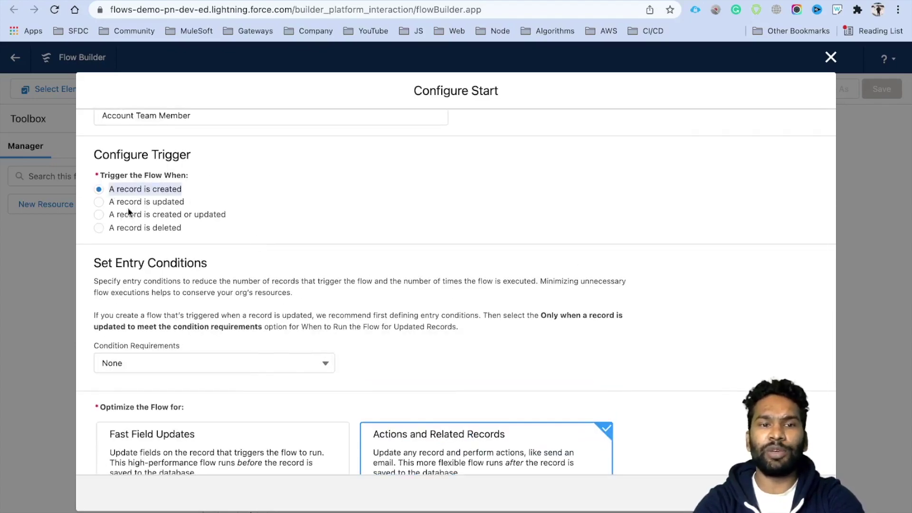
scroll(251, 267, "down", 1)
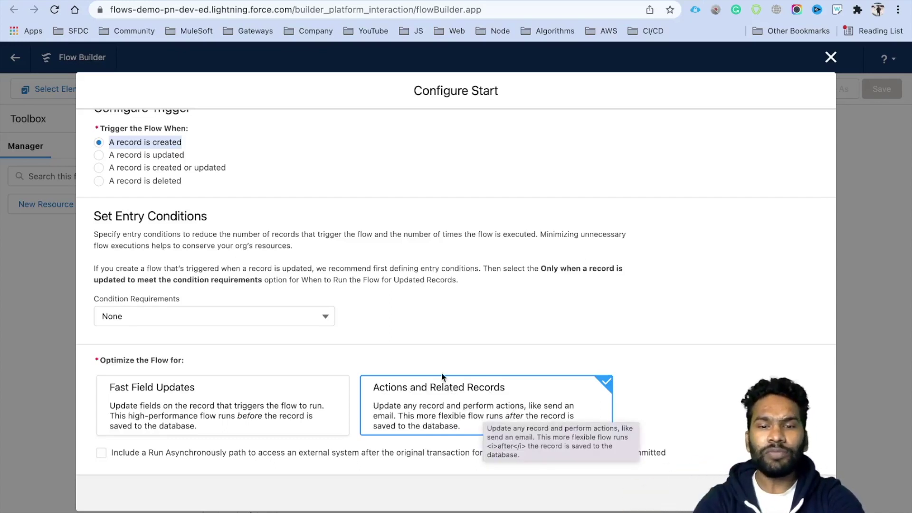
left_click(155, 394)
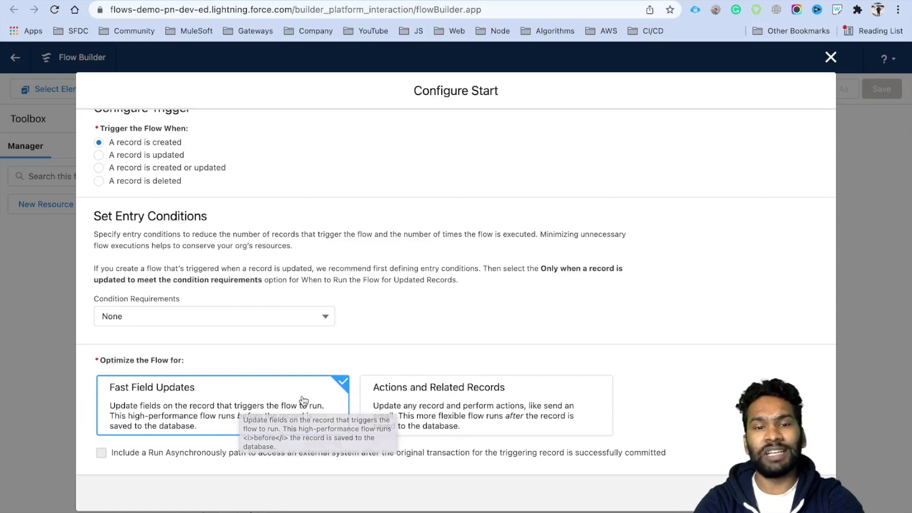
left_click(427, 408)
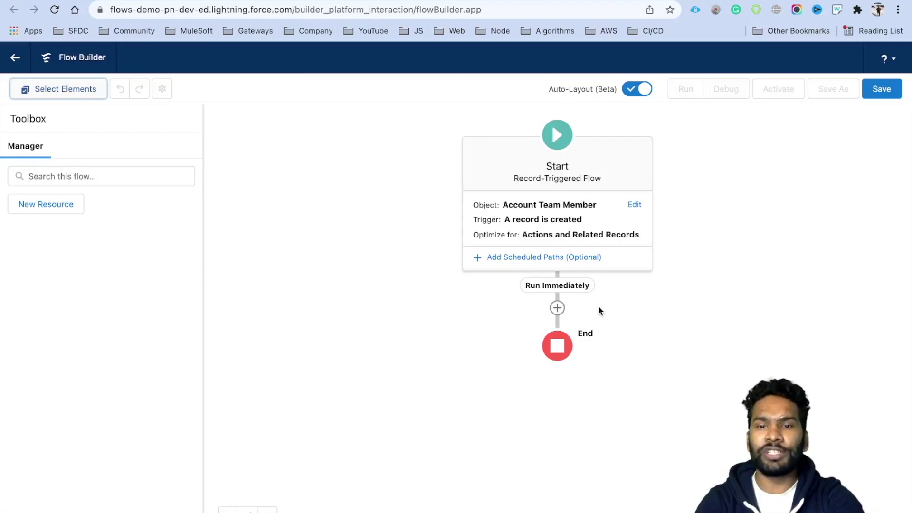
- Add a Get Records element labelled "SOQL All Opportunities" after the start, retrieving records of the Opportunity object
left_click(557, 308)
scroll(520, 342, "down", 5)
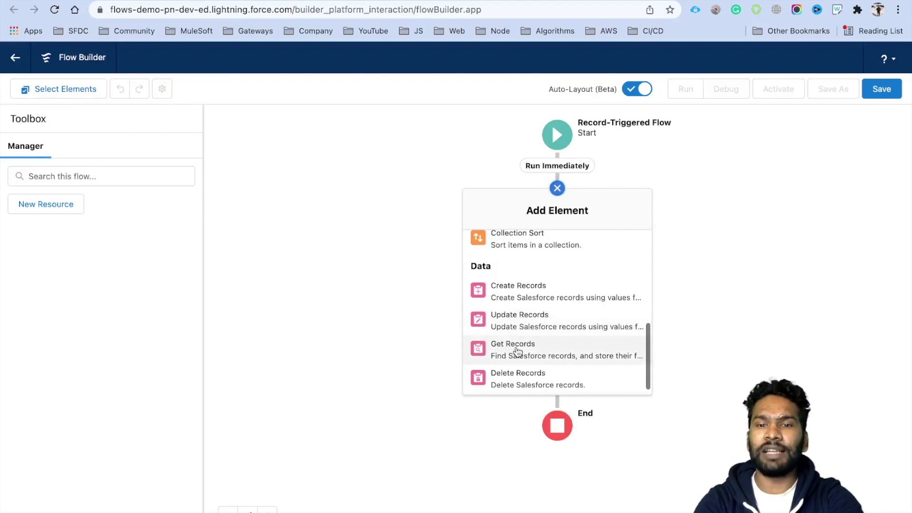
left_click(516, 343)
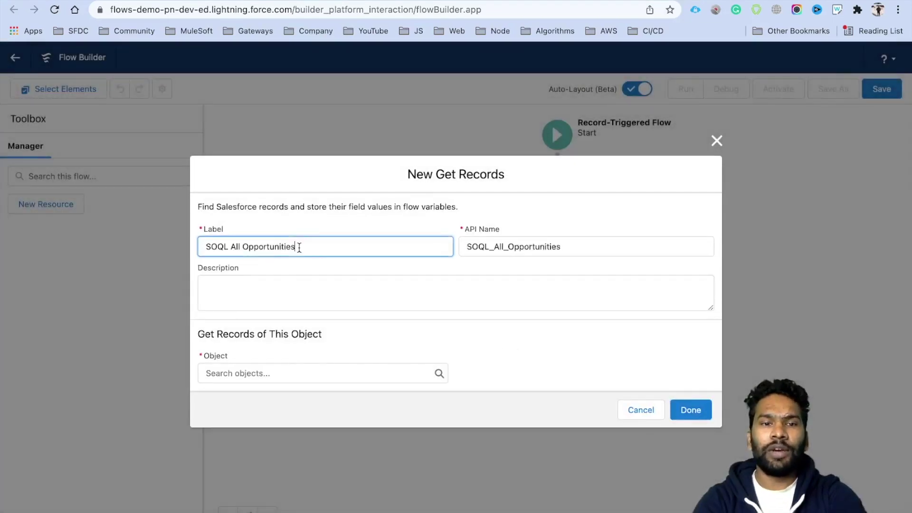
triple_click(299, 247)
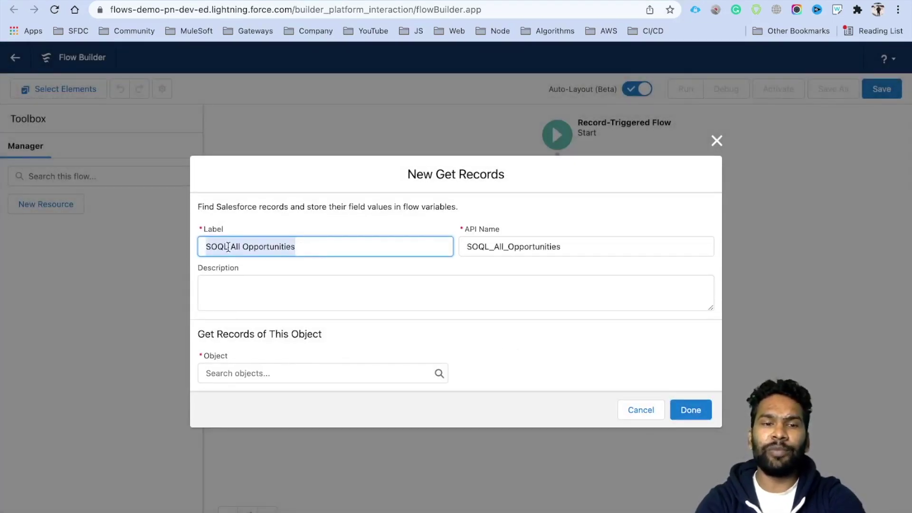
left_click(260, 378)
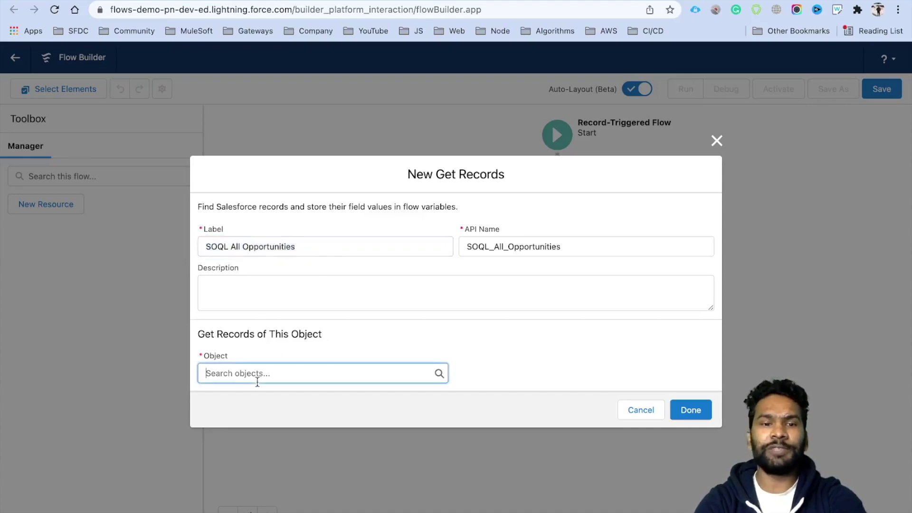
type("Oppo")
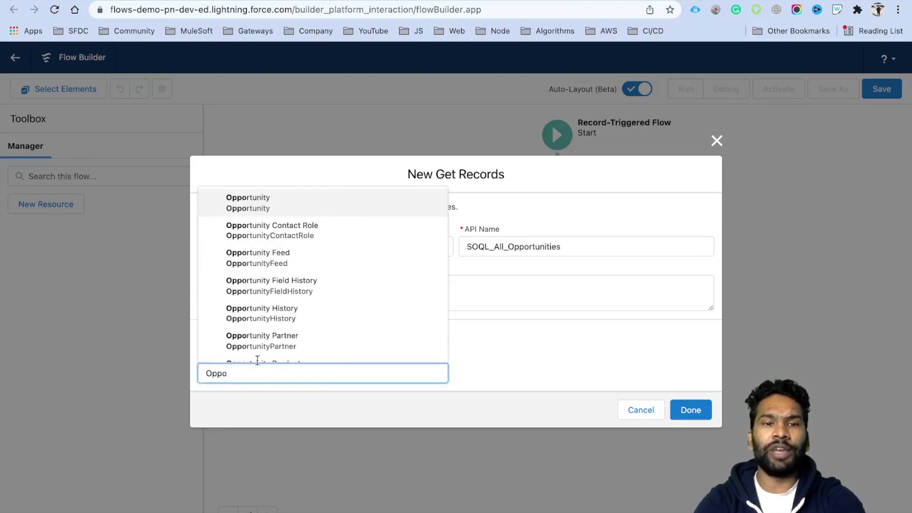
left_click(300, 204)
- Filter the Opportunity records so that AccountId equals $Record > Account ID
scroll(379, 332, "down", 4)
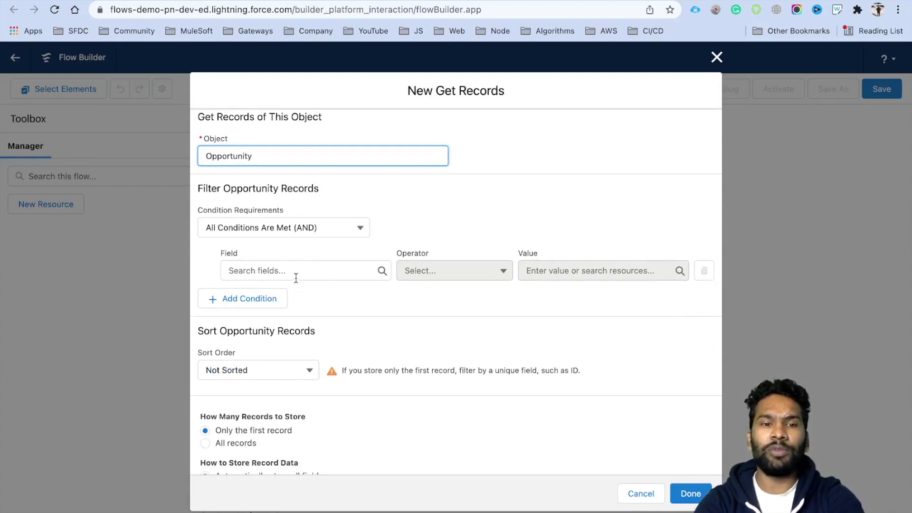
left_click(296, 278)
type("Acc")
left_click(291, 304)
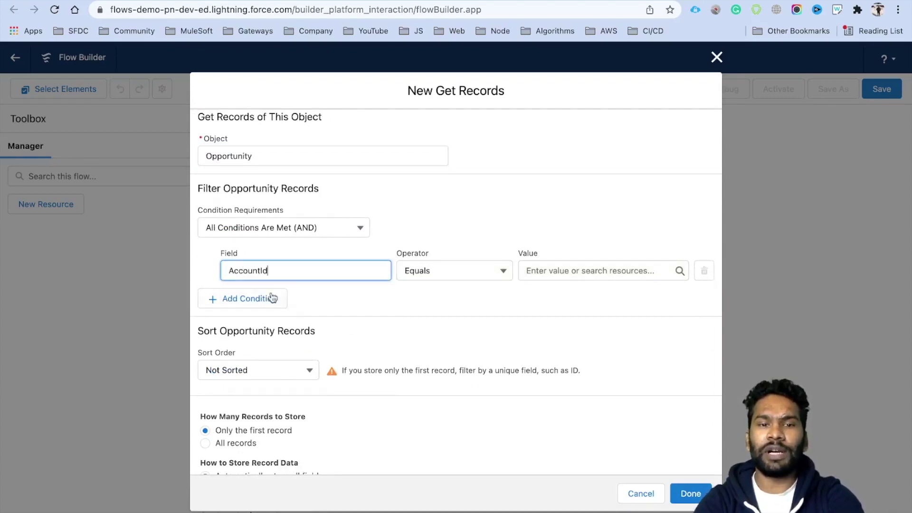
left_click(442, 276)
left_click(446, 298)
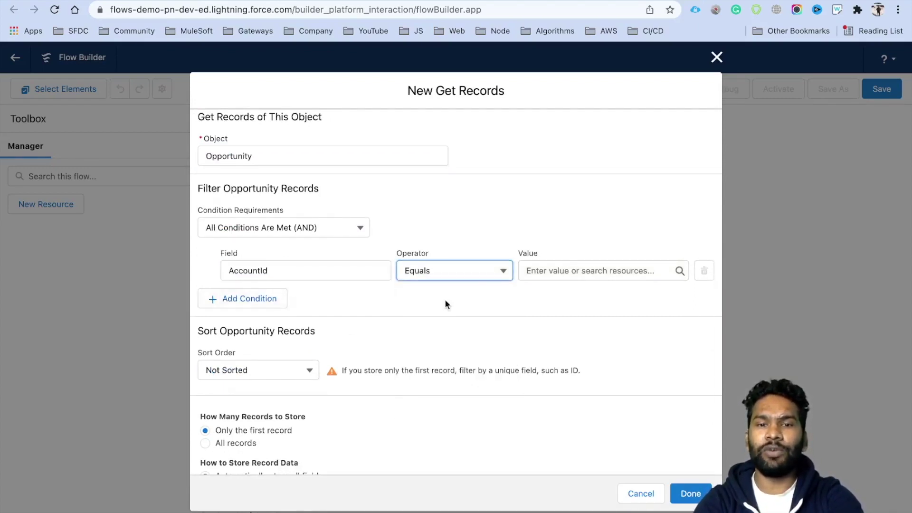
left_click(564, 274)
type("Rec")
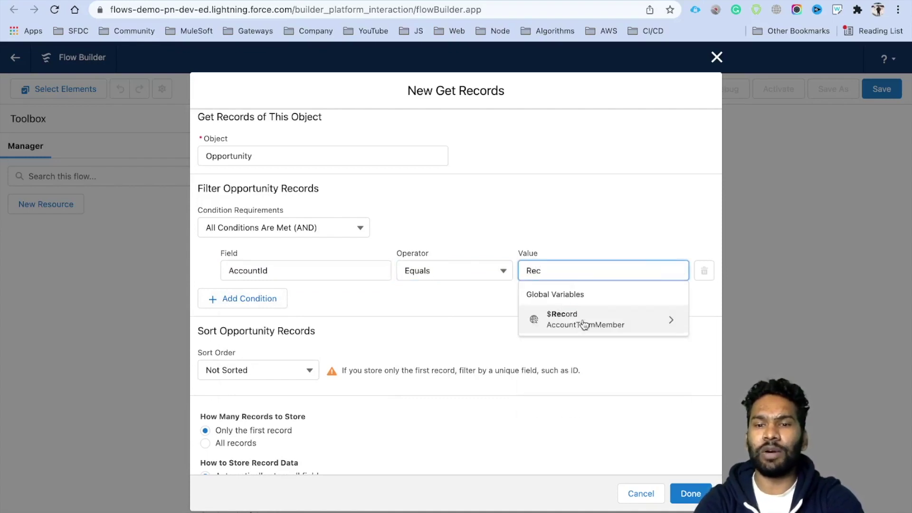
left_click(584, 328)
type("Acc")
left_click(555, 352)
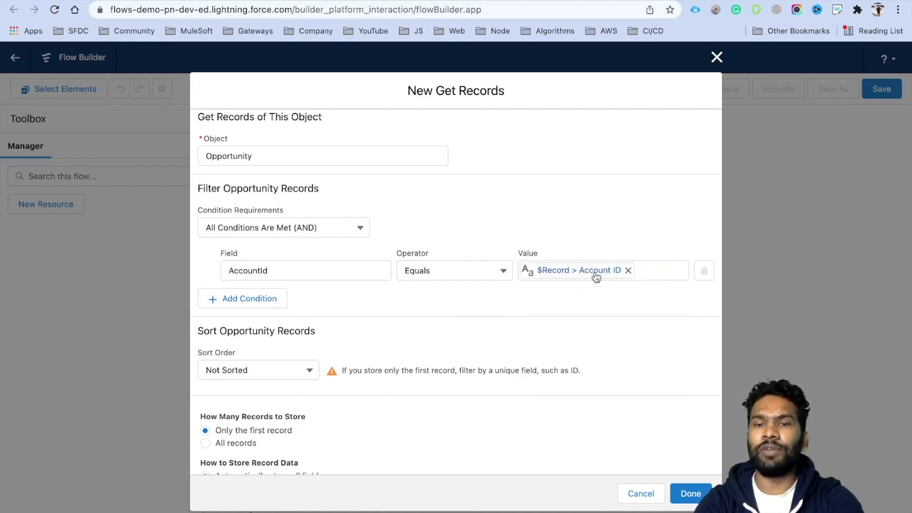
- Store all records with all fields stored automatically, and finish the Get Records element
scroll(392, 319, "down", 2)
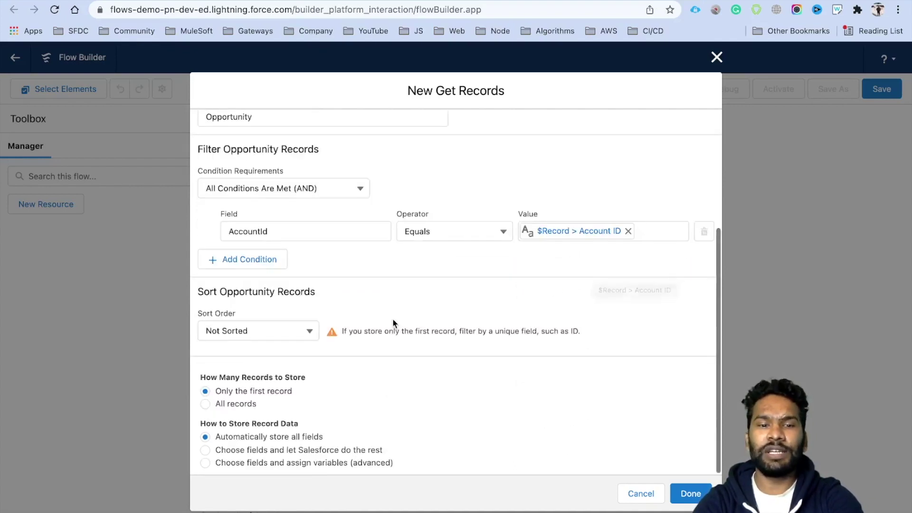
left_click(243, 403)
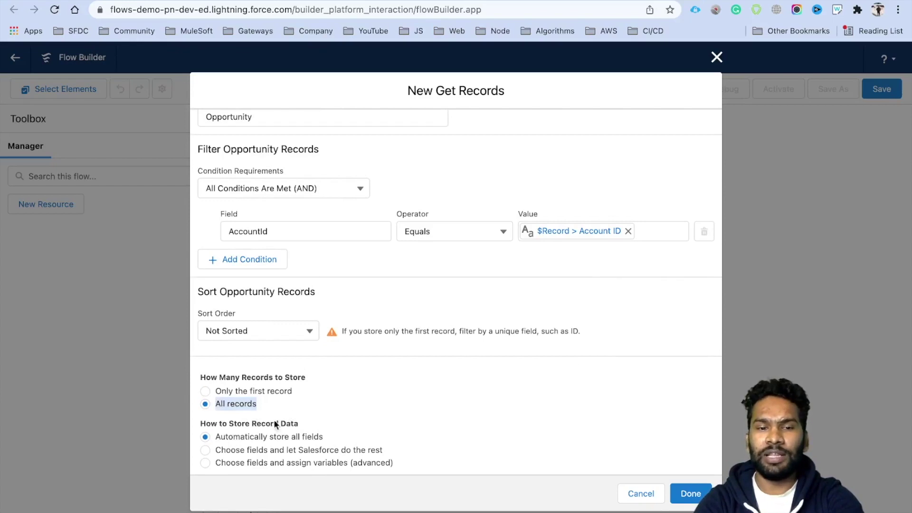
left_click_drag(220, 436, 340, 434)
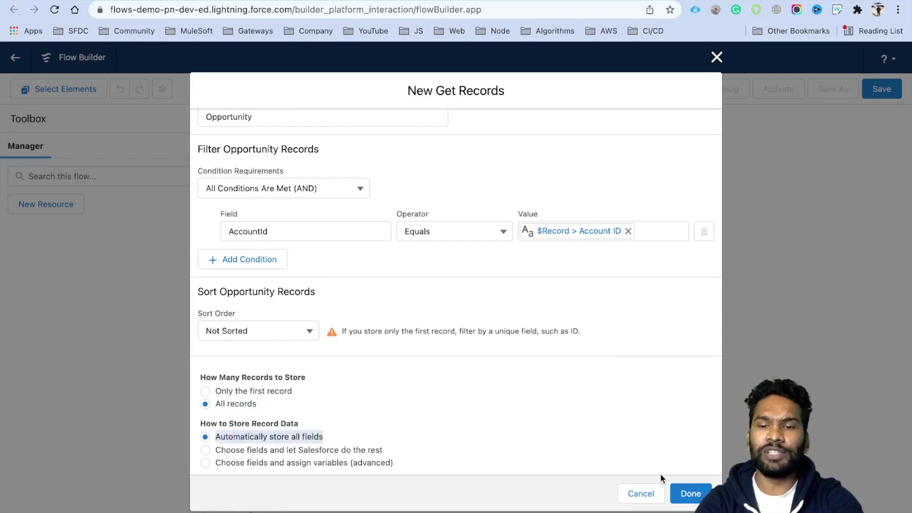
left_click(697, 495)
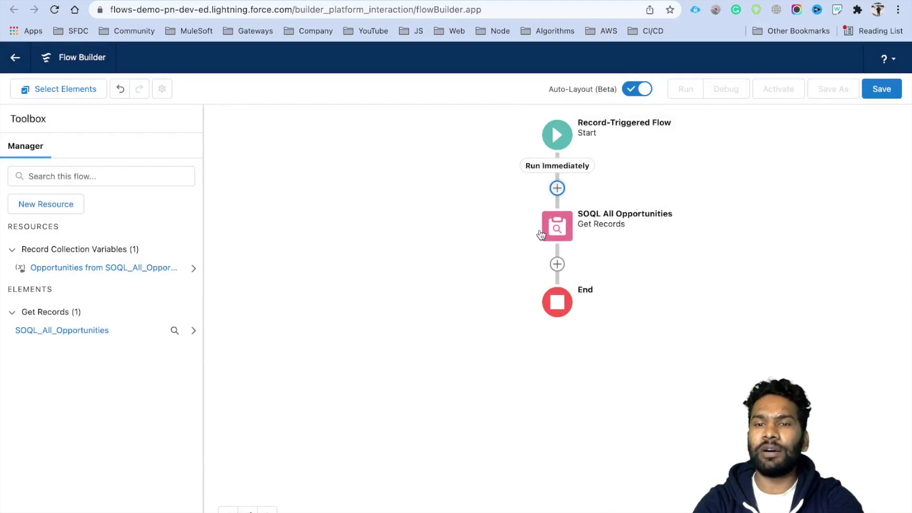
- Add a Decision element after SOQL All Opportunities, labelled "Check if Opportunities are found?"
left_click(557, 265)
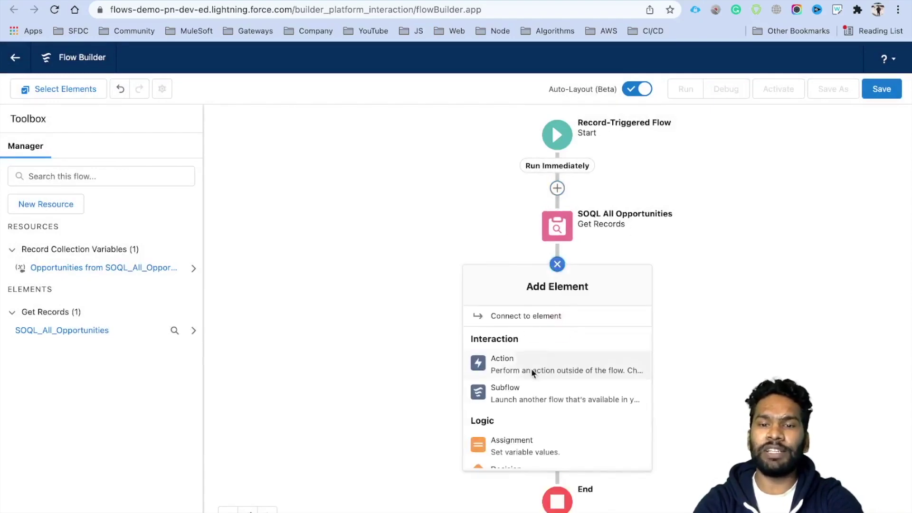
scroll(537, 382, "down", 2)
scroll(537, 381, "down", 1)
left_click(520, 402)
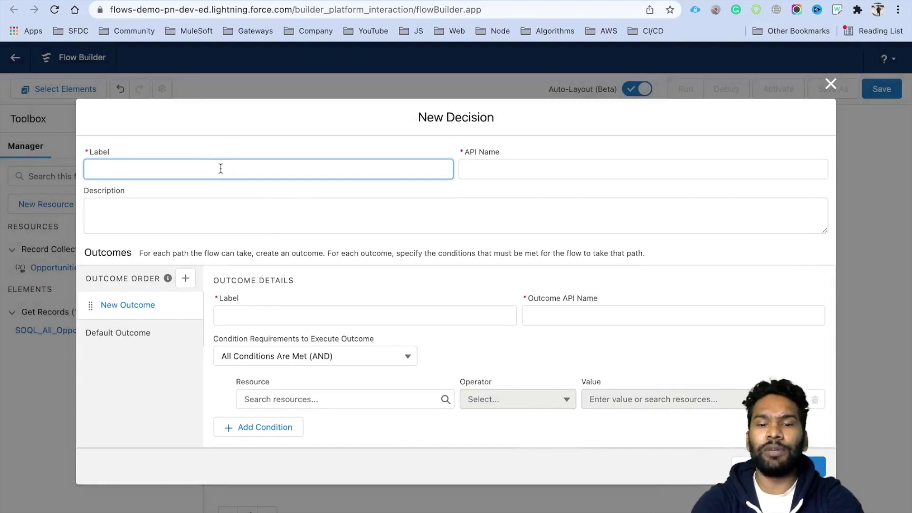
type("Check if Opportunities are found?")
left_click_drag(221, 169, 77, 169)
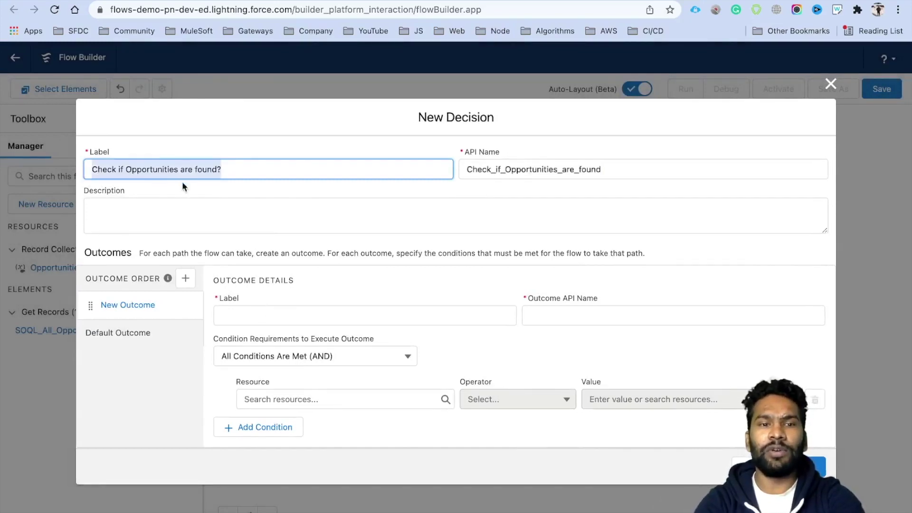
- Label the decision's first outcome "Opportunities found?" and set its API name to Opportunities_found
left_click(313, 315)
type("Opportunities are found?")
double_click(282, 316)
key("BackSpace")
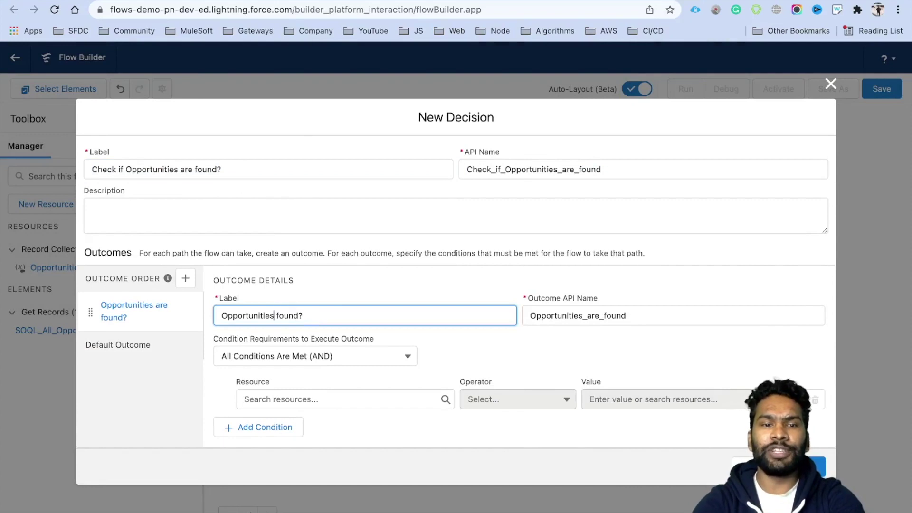
left_click(605, 322)
key("BackSpace")
key("BackSpace")
key("BackSpace")
key("BackSpace")
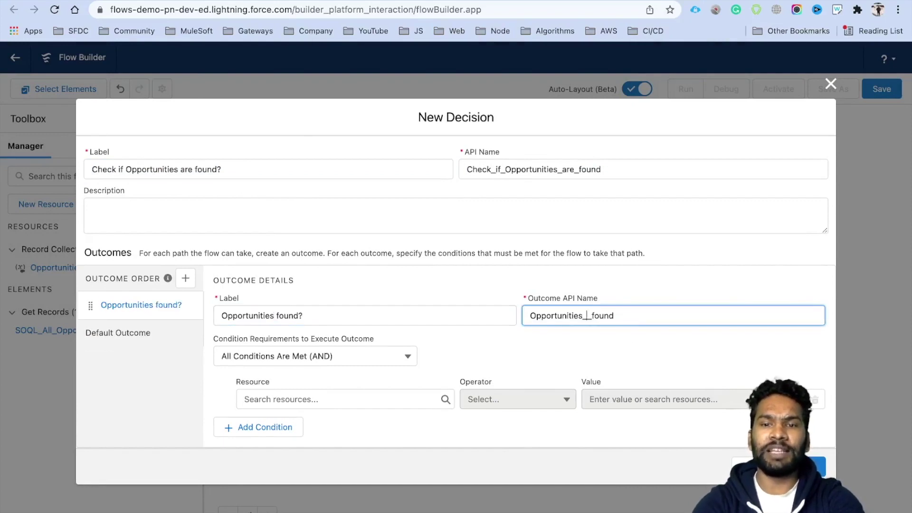
left_click(344, 283)
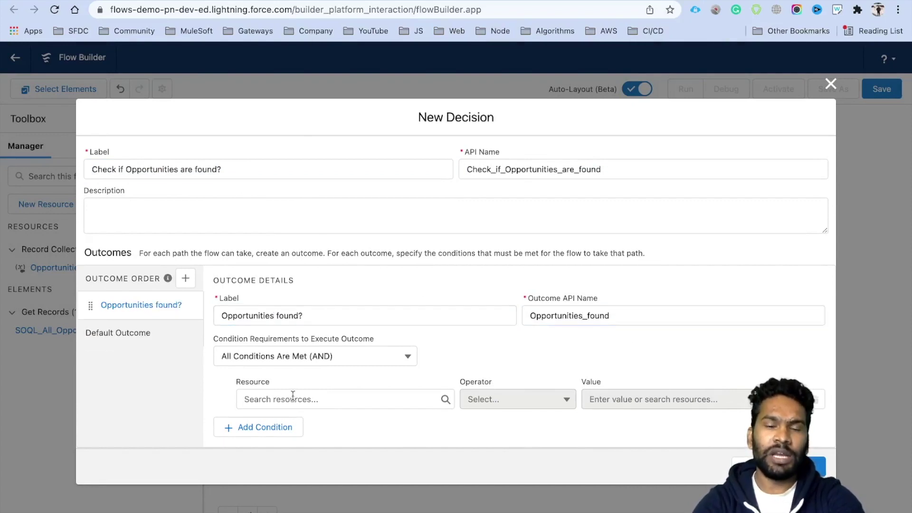
- Set the outcome's condition to Opportunities from SOQL_All_Opportunities Is Null False, and finish the Decision element
left_click(294, 399)
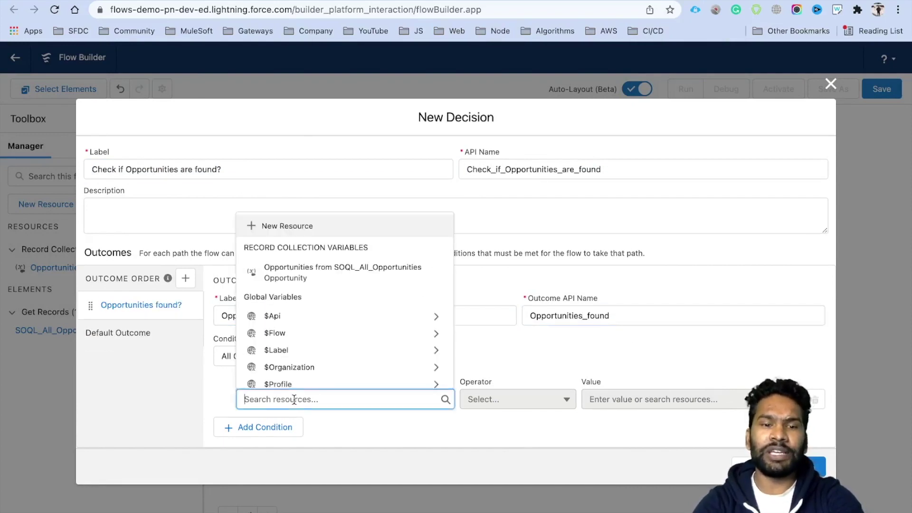
left_click(330, 277)
left_click(504, 403)
left_click(508, 488)
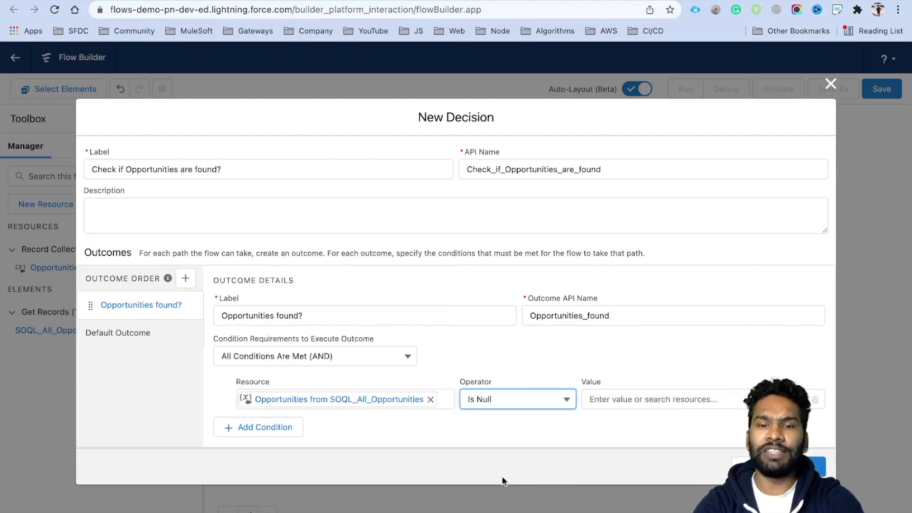
left_click(614, 399)
type("fals")
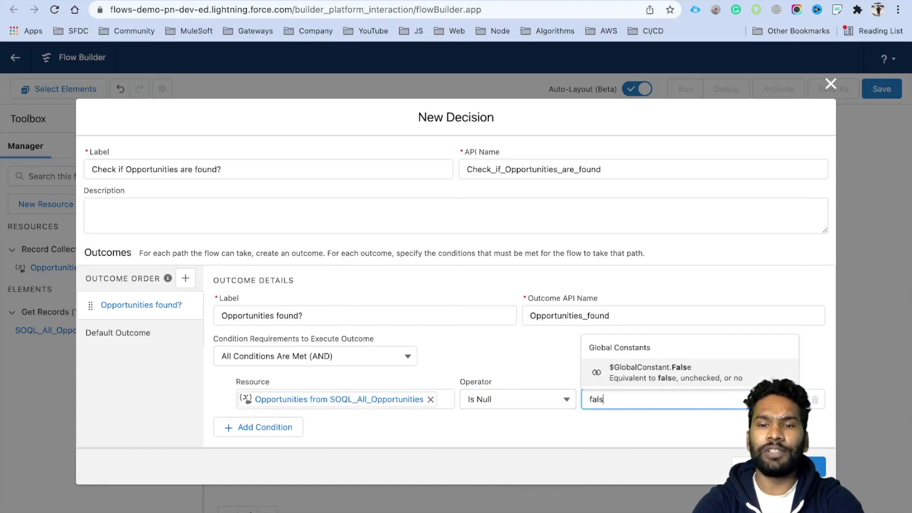
left_click(635, 378)
left_click(552, 359)
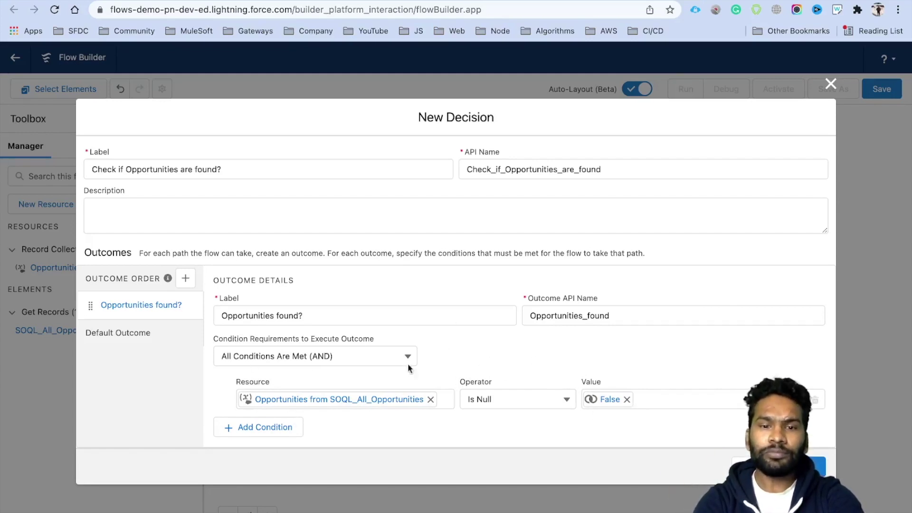
left_click(802, 467)
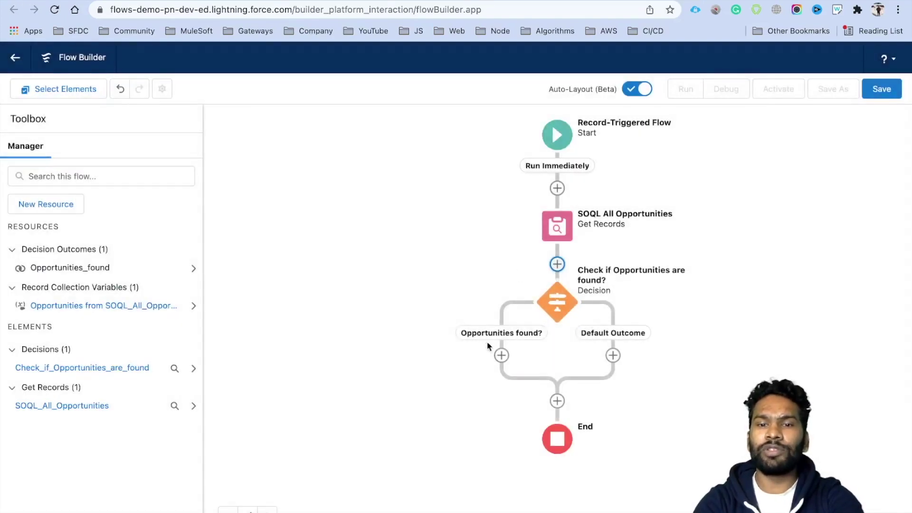
- Add an End element to the decision's Default Outcome path
left_click(612, 356)
scroll(577, 479, "down", 3)
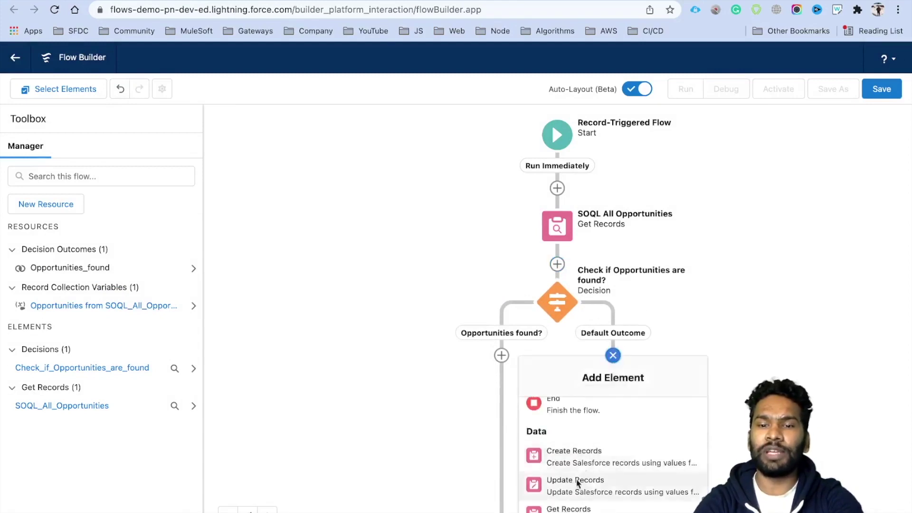
left_click(568, 410)
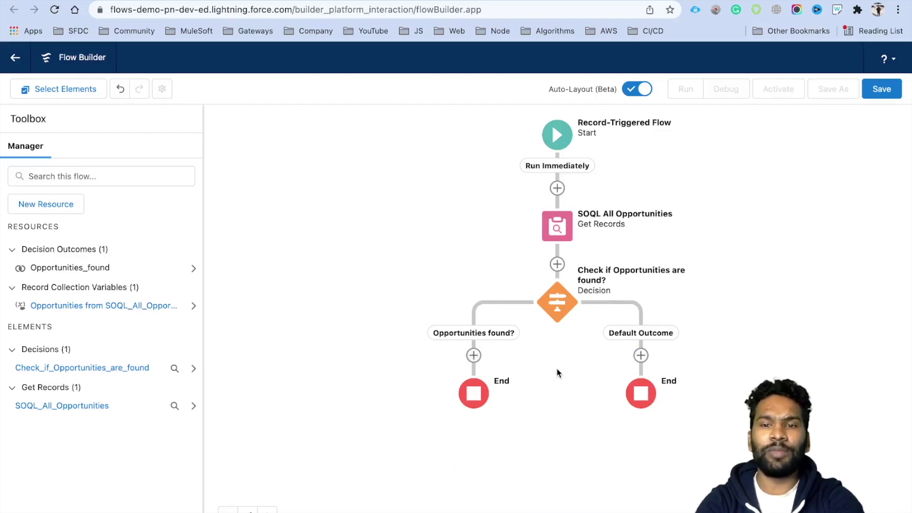
- Add a Loop element to the decision's "Opportunities found?" path
left_click_drag(558, 372, 532, 283)
left_click(448, 266)
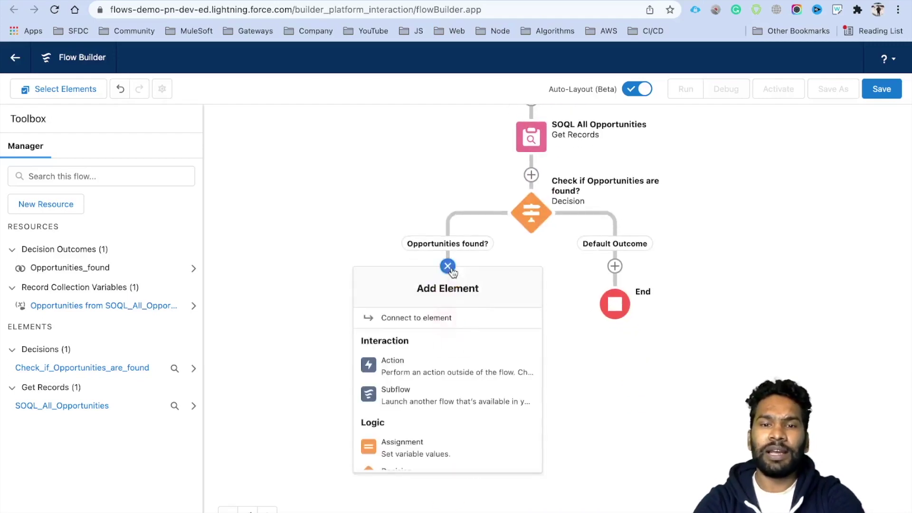
scroll(439, 361, "down", 3)
scroll(440, 365, "down", 1)
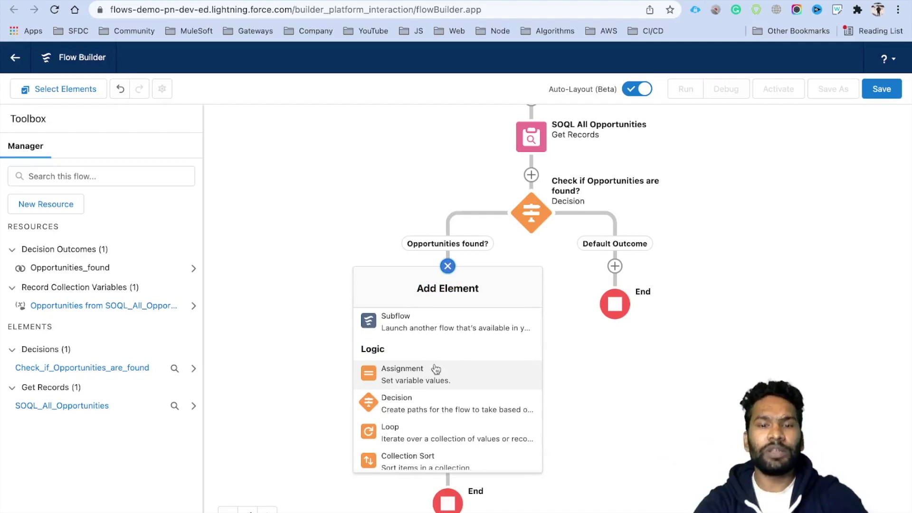
scroll(386, 412, "down", 2)
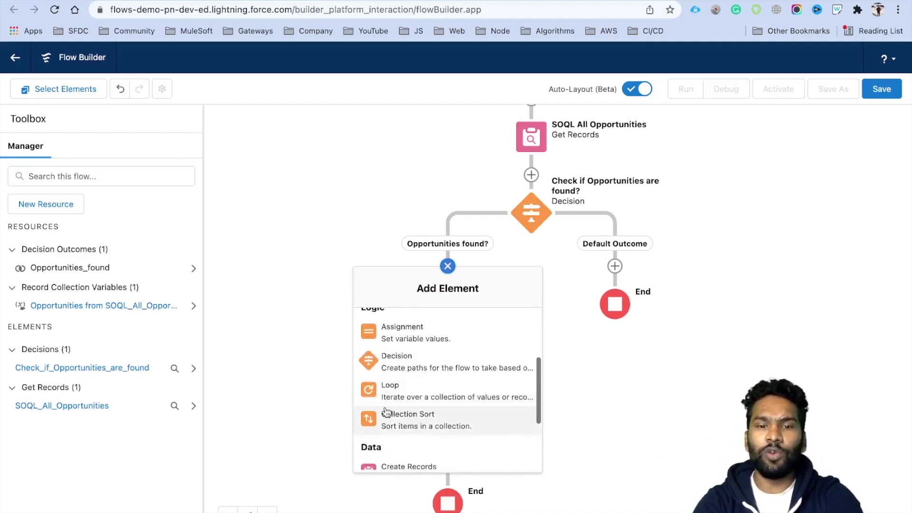
left_click(408, 392)
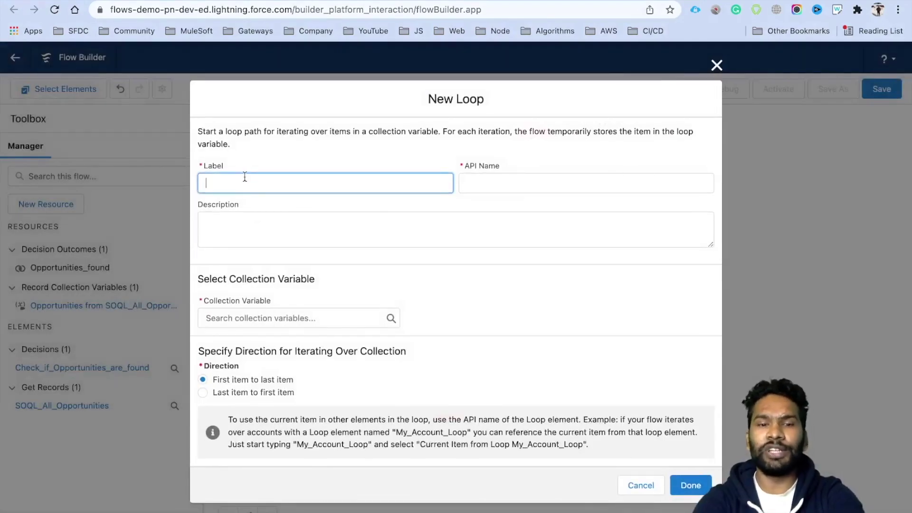
- Label the loop "Loop with Opportunities" with the API name Loop_with_Opportunities
type("Loop with Opportunities")
key("Tab")
type("s")
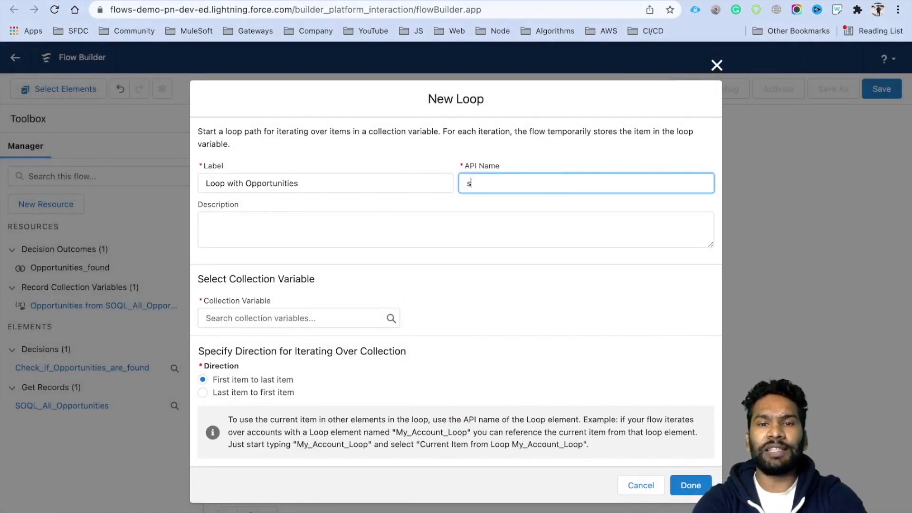
type("ppo")
key("super+a")
key("super+z")
key("super+z")
left_click(428, 282)
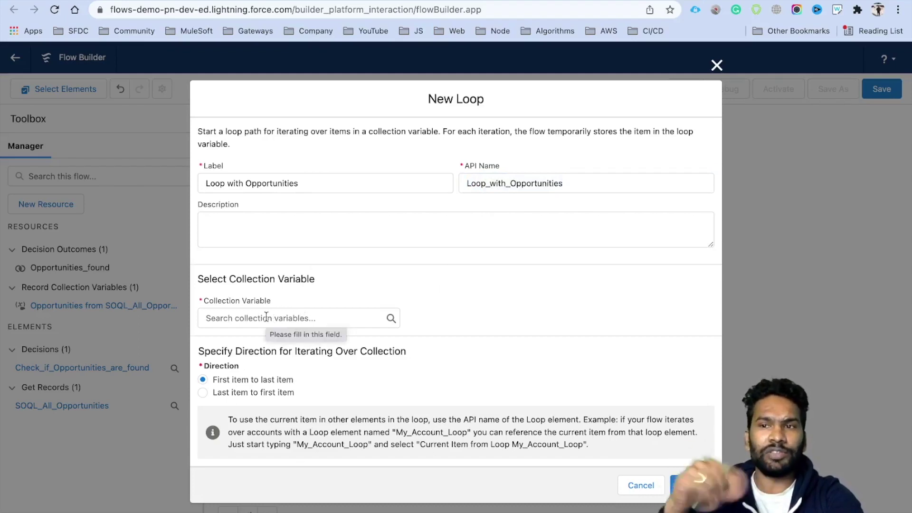
- Set the loop's collection variable to Opportunities from SOQL_All_Opportunities and finish the Loop element
left_click(266, 317)
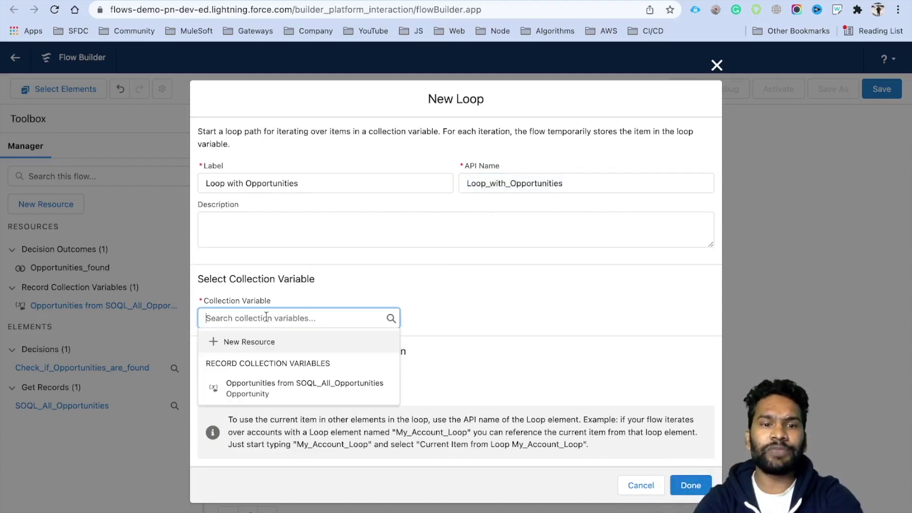
left_click(291, 394)
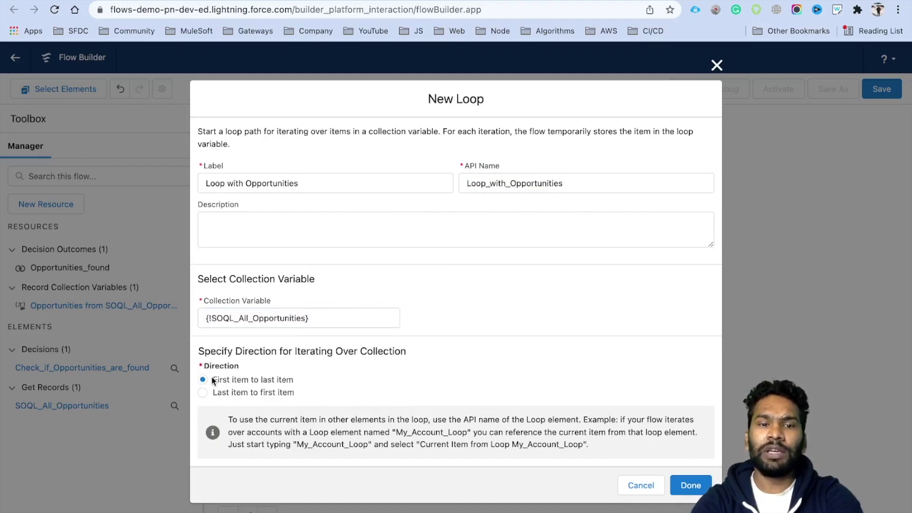
left_click_drag(214, 382, 297, 382)
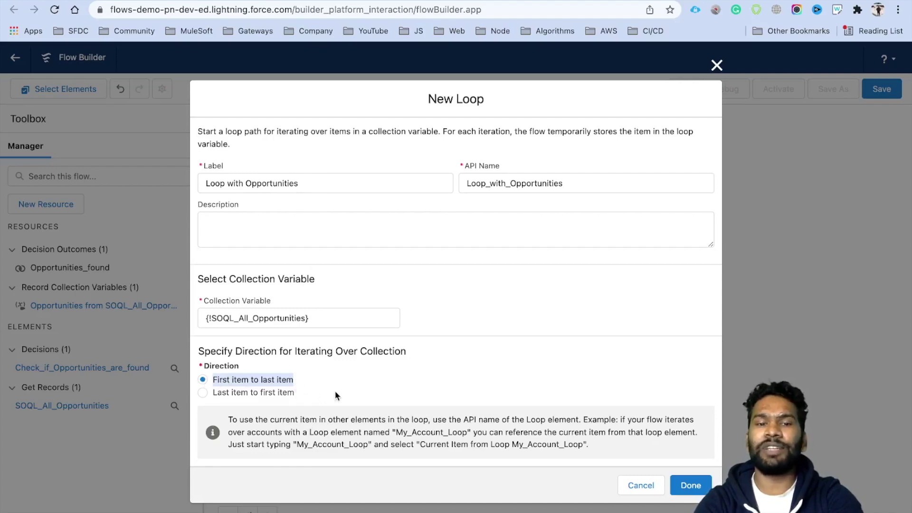
left_click(691, 485)
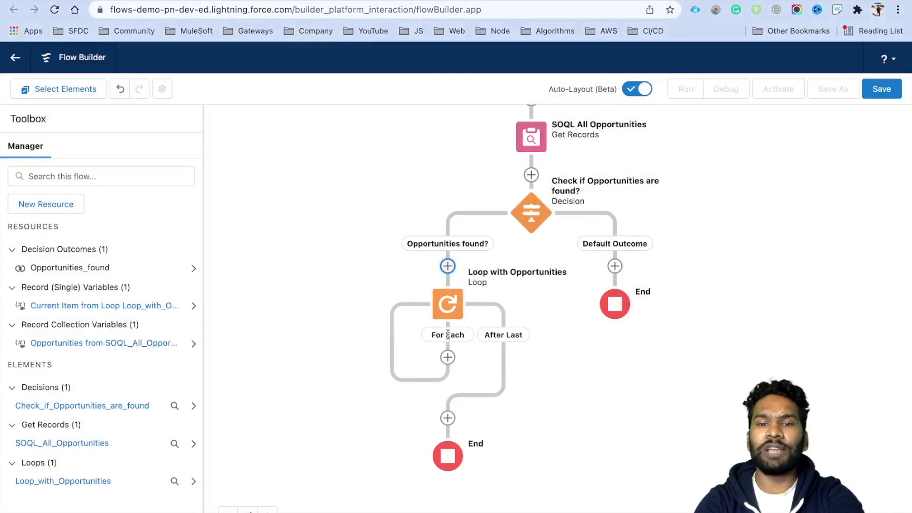
left_click(447, 357)
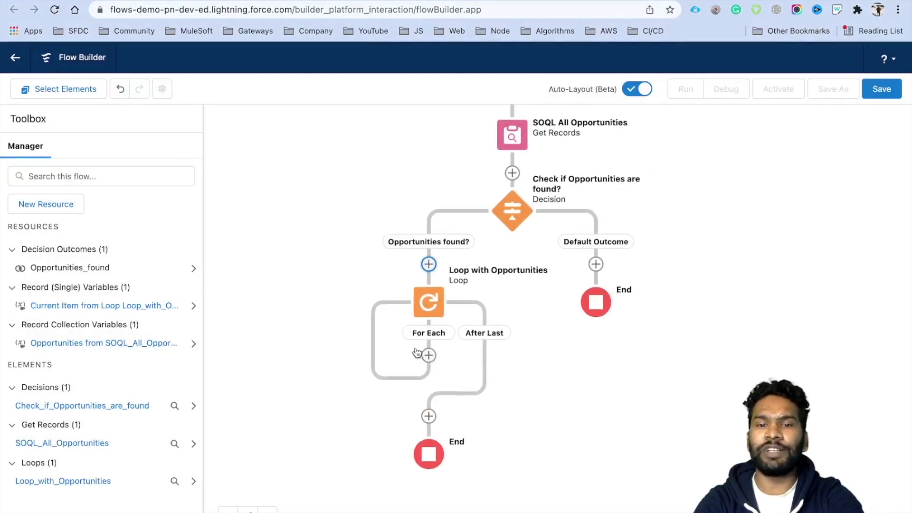
left_click(322, 275)
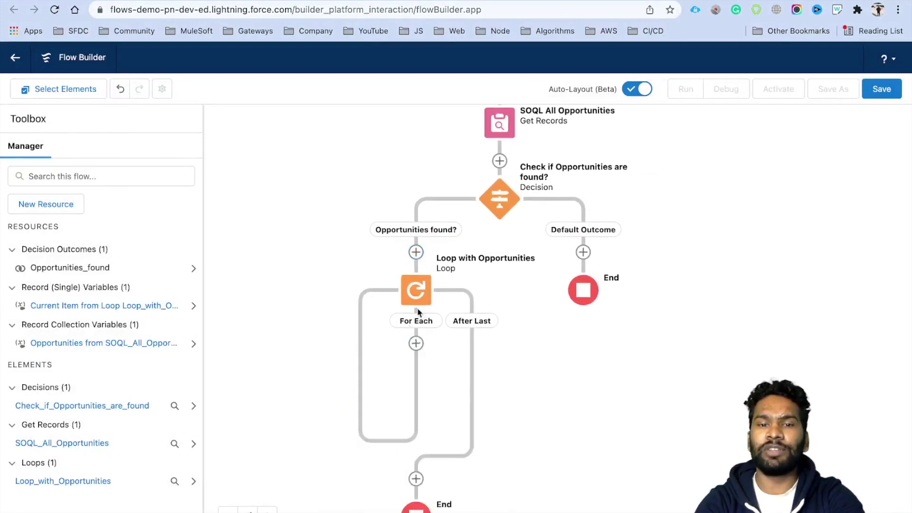
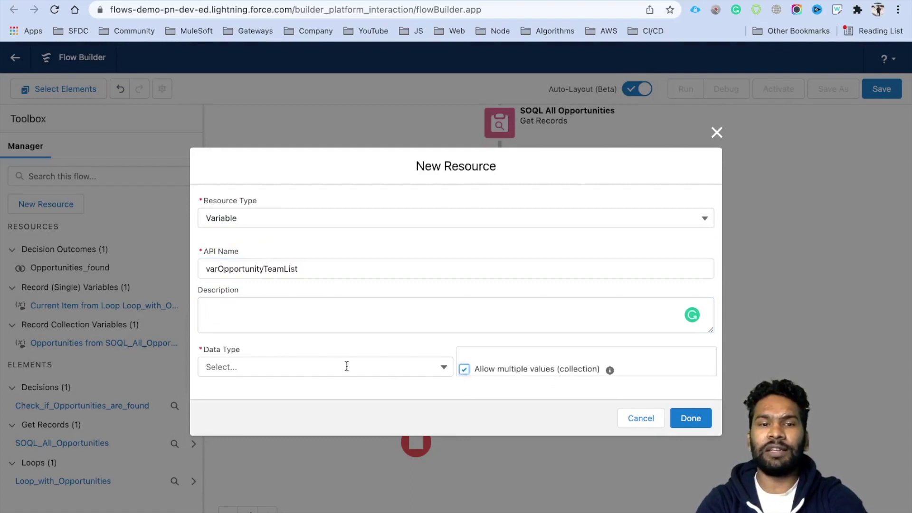
- Give the varOpportunityTeamList collection variable the data type Record and the object Opportunity Team Member, and finish the resource
left_click(338, 367)
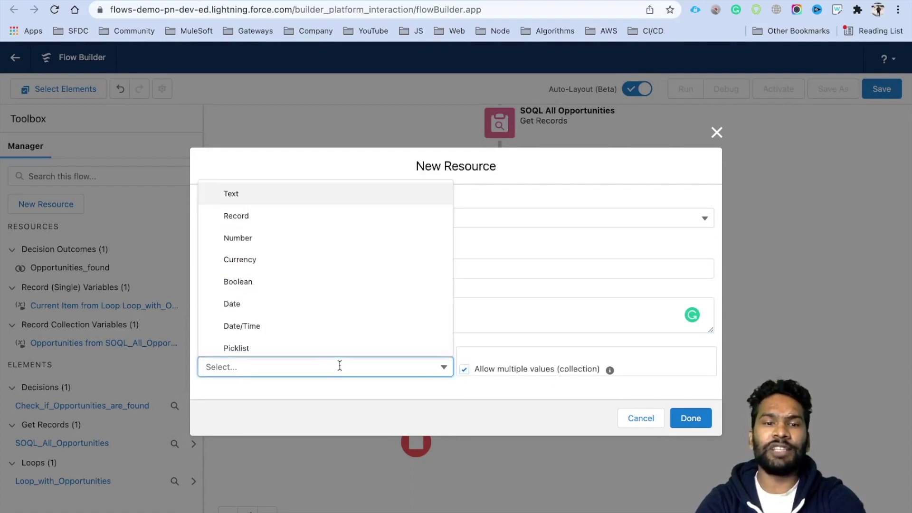
left_click(239, 219)
left_click(243, 376)
type("Oppo")
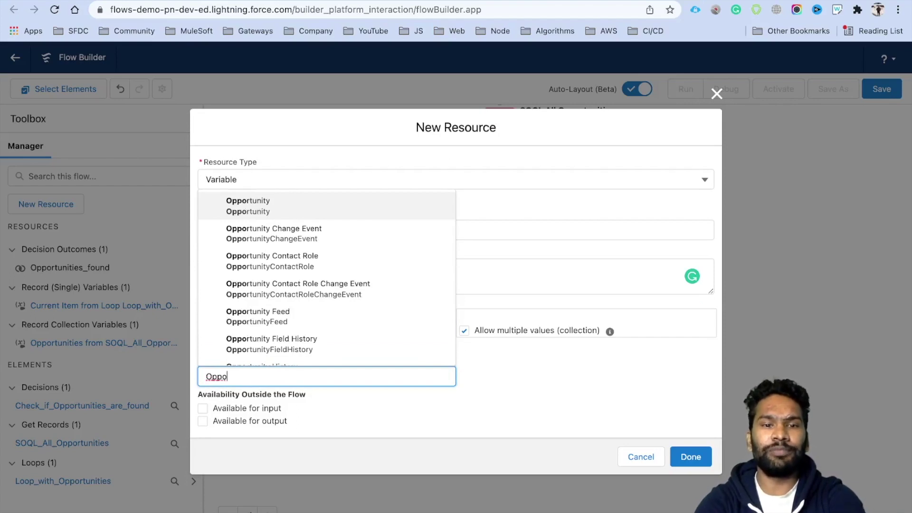
scroll(318, 294, "down", 3)
scroll(318, 319, "down", 4)
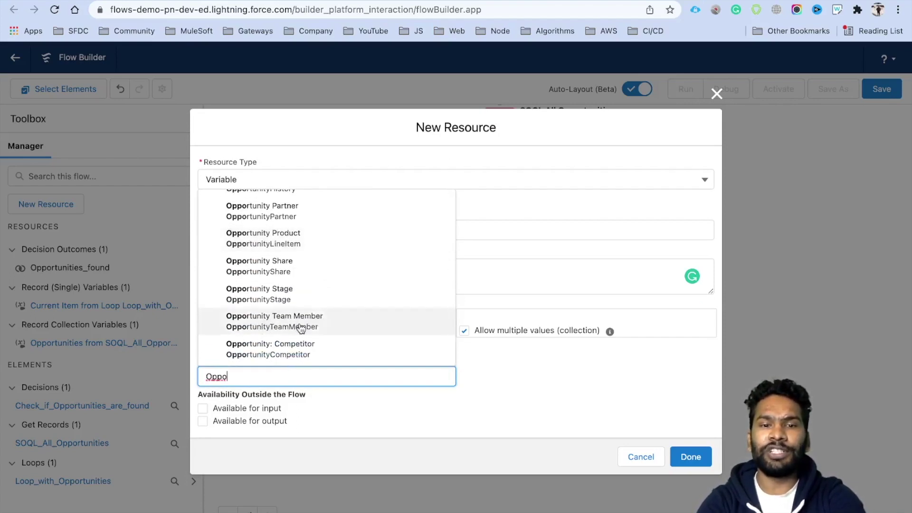
left_click(297, 326)
left_click(684, 455)
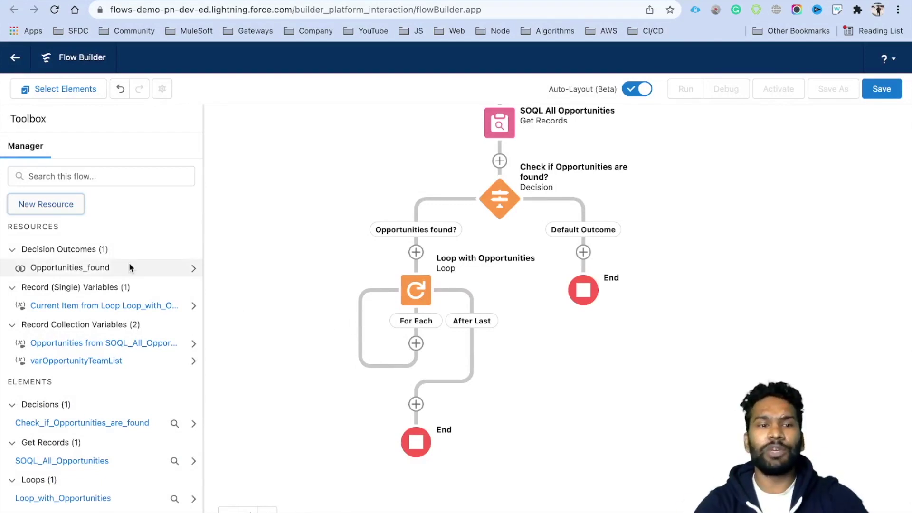
- Start a new resource of type Variable with the API name varOpportunityTeam
left_click(64, 210)
left_click(330, 248)
left_click(289, 273)
left_click(237, 268)
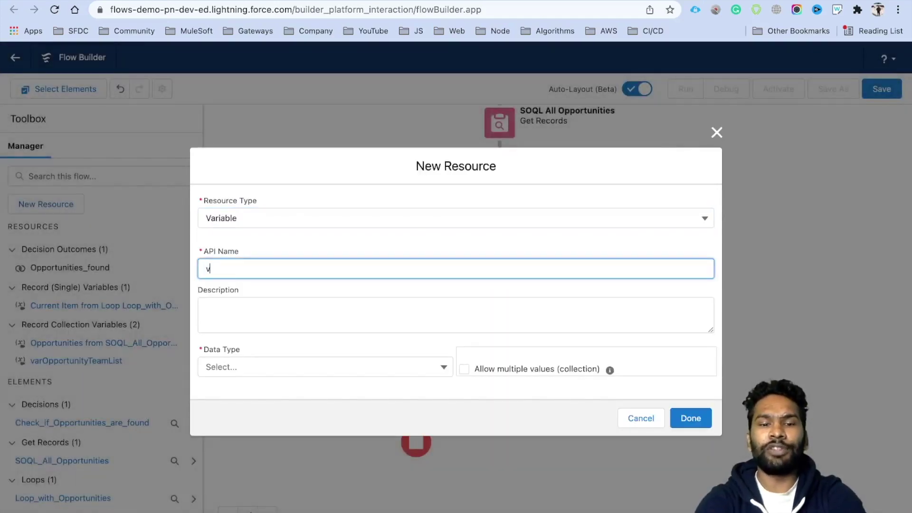
type("varOpportunityTa")
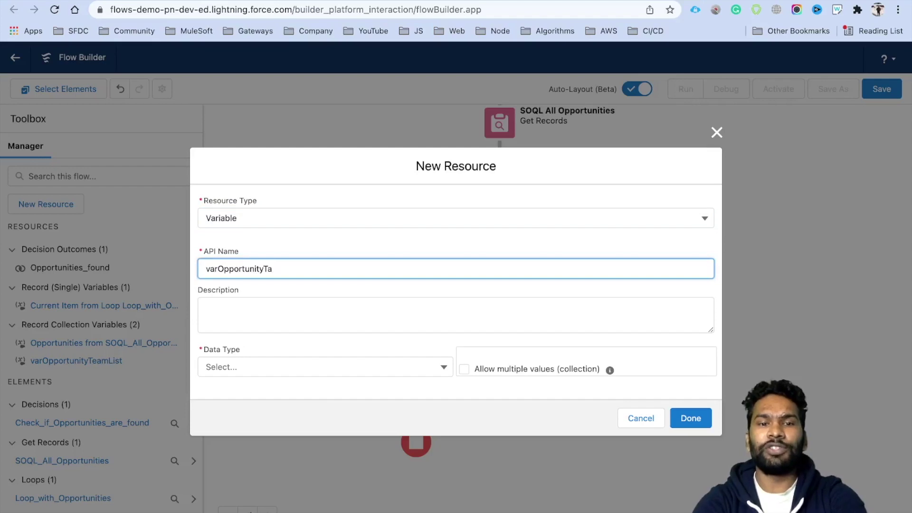
left_click(281, 300)
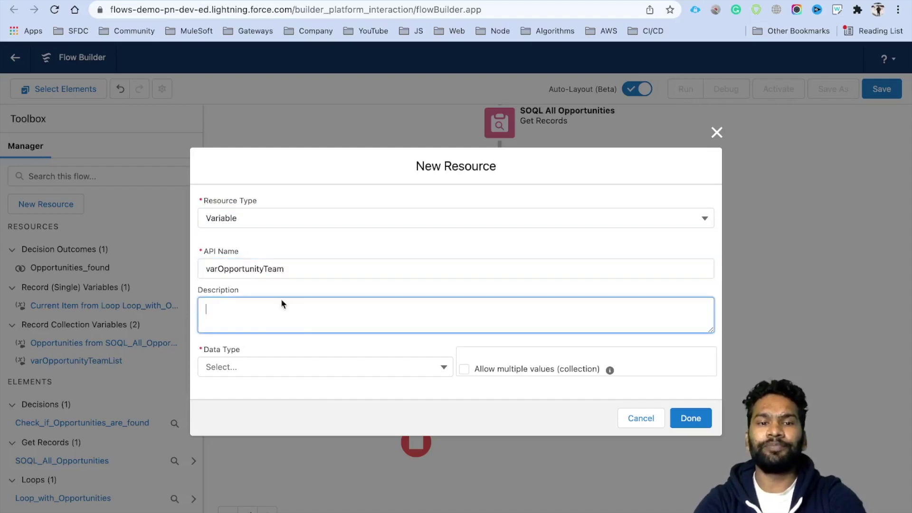
- Give varOpportunityTeam the data type Record and the object Opportunity Team Member as a single value, and finish the resource
left_click(258, 368)
left_click(245, 213)
left_click(245, 378)
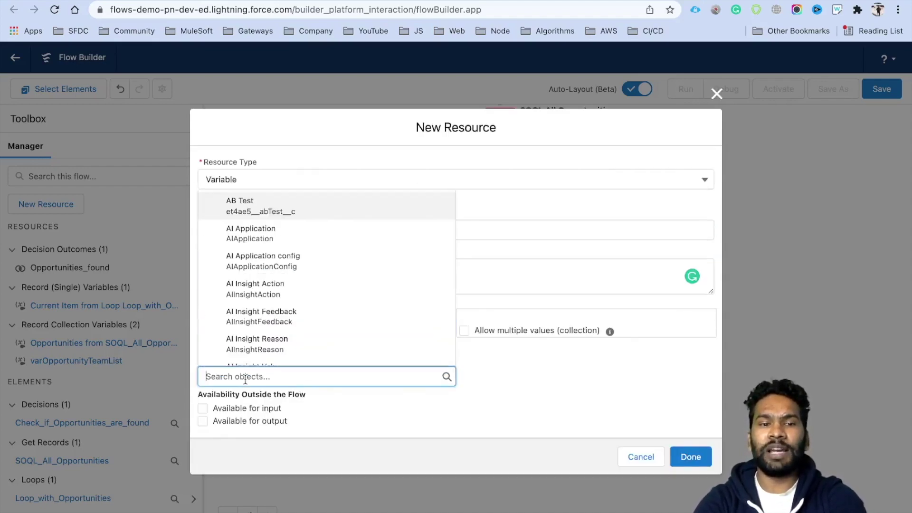
type("Opportunity Team")
left_click(247, 328)
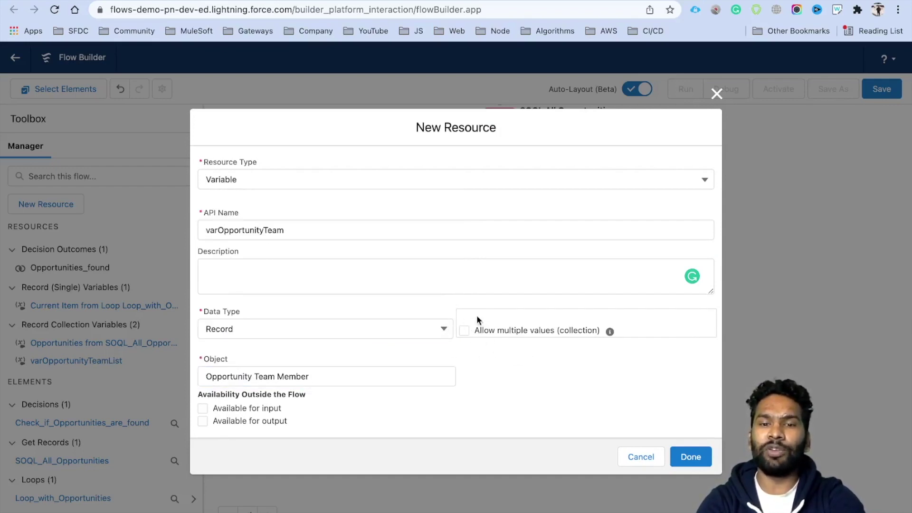
left_click(284, 376)
triple_click(284, 377)
left_click(556, 401)
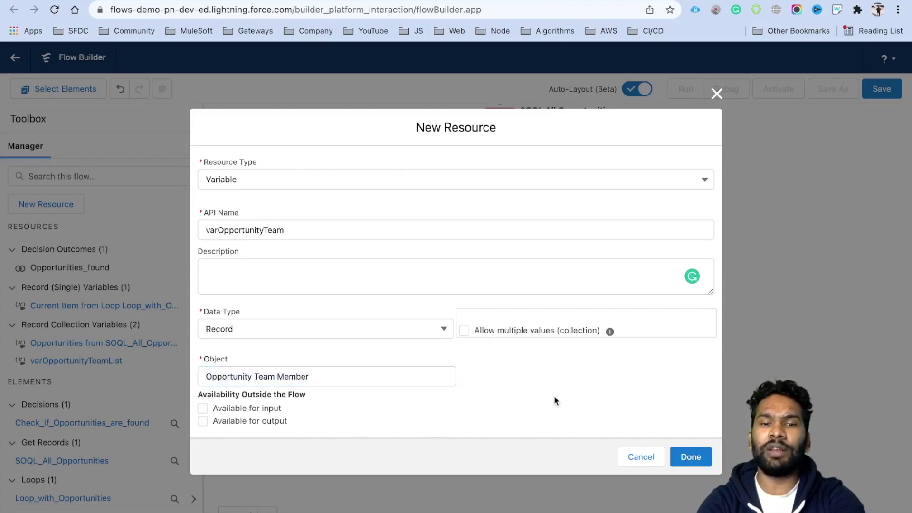
left_click(691, 456)
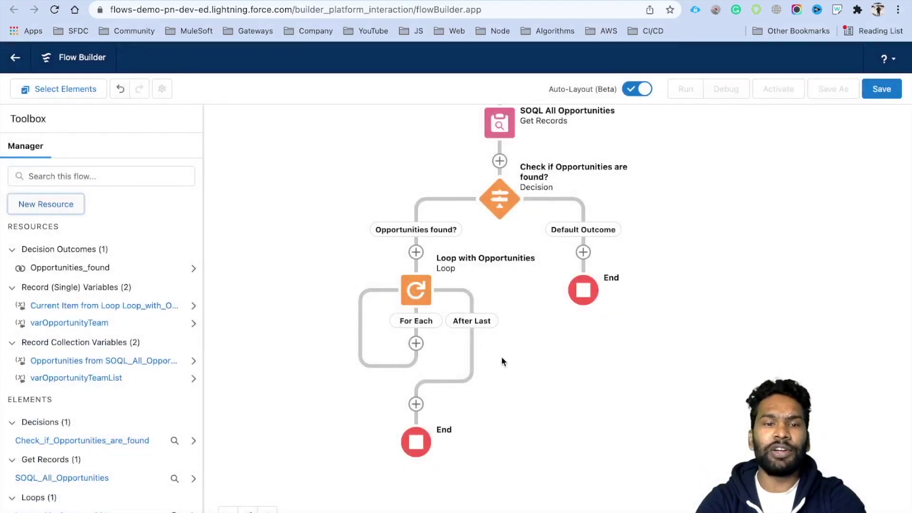
- Add an Assignment element to the loop's For Each path, labelled "Prepare Opportunity Team"
left_click(416, 342)
scroll(384, 458, "down", 2)
left_click(383, 457)
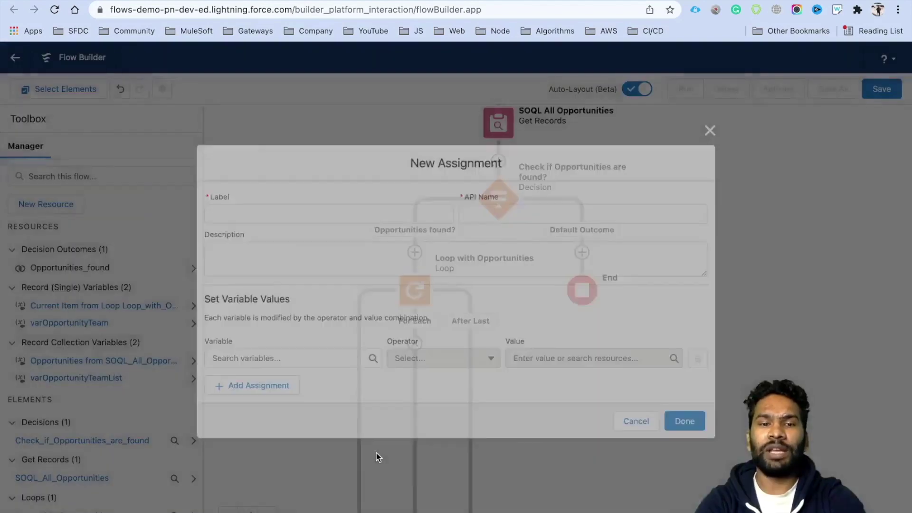
type("Prepare Opportunity Team")
- Choose the Opportunity ID field of varOpportunityTeam as the first variable in the Prepare Opportunity Team assignment
left_click(263, 356)
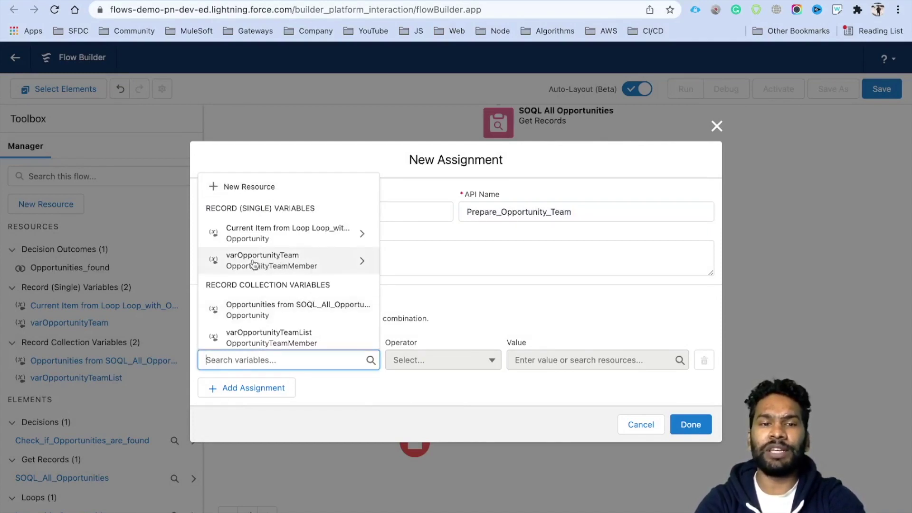
left_click(269, 261)
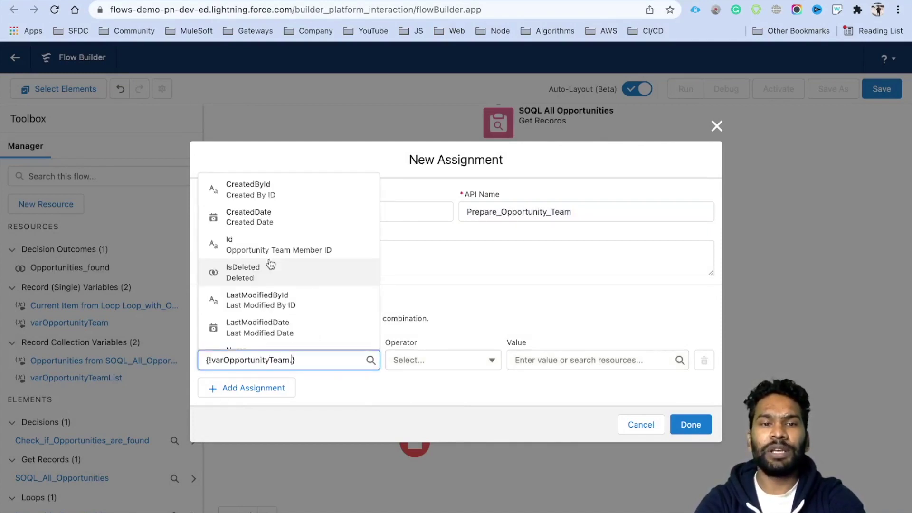
scroll(282, 278, "down", 3)
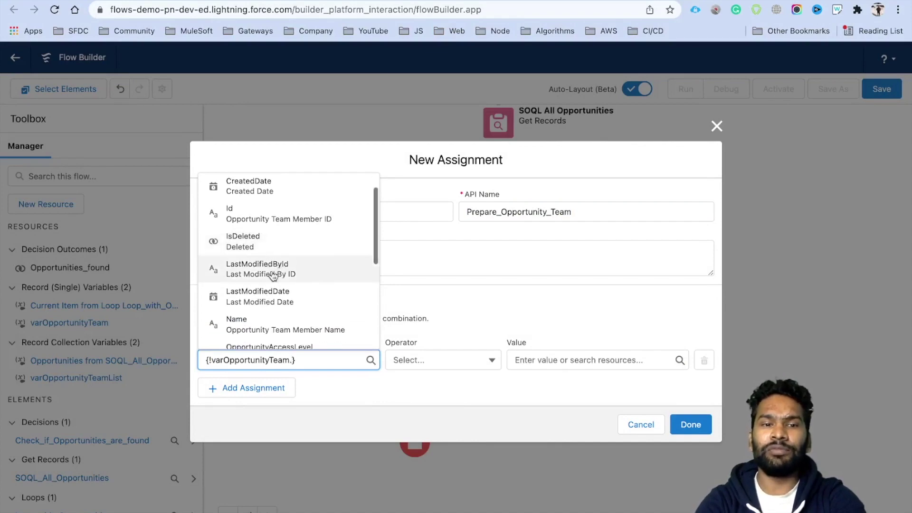
scroll(272, 275, "down", 3)
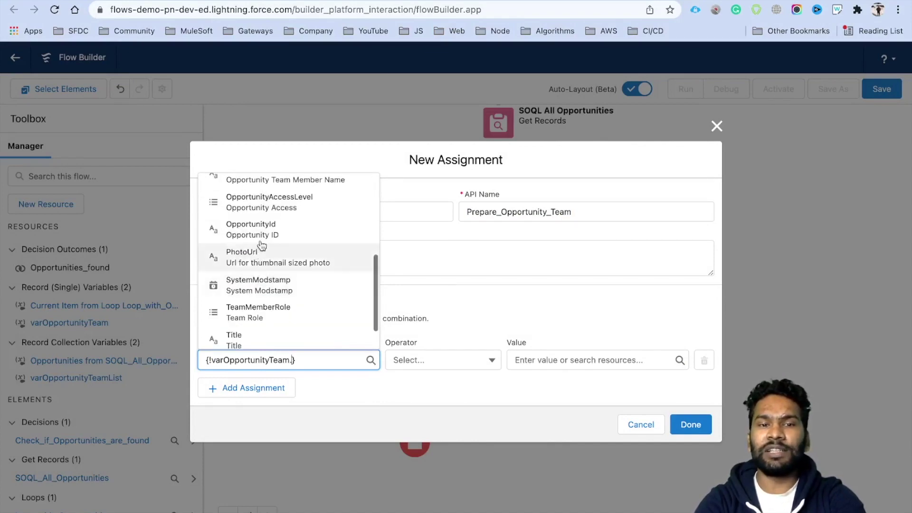
left_click(264, 234)
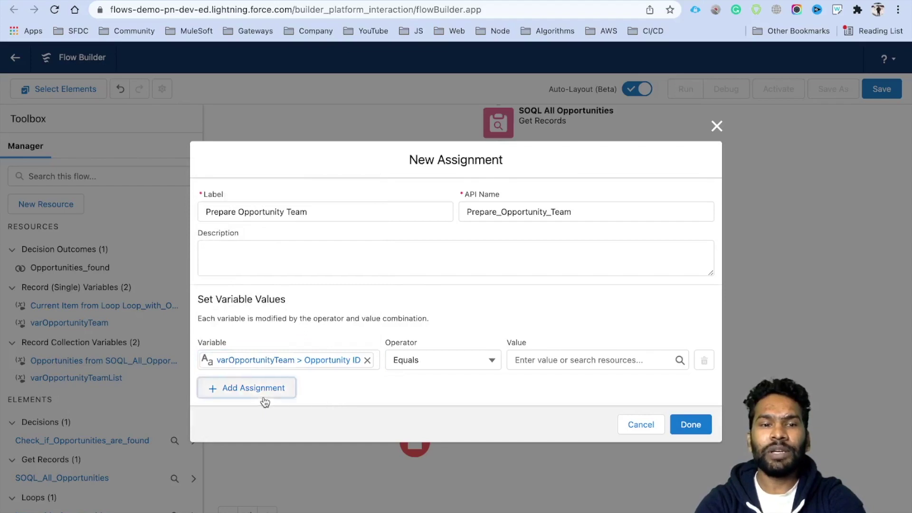
- Add a second assignment row for the OpportunityAccessLevel field of varOpportunityTeam
left_click(259, 391)
left_click(246, 382)
type("va")
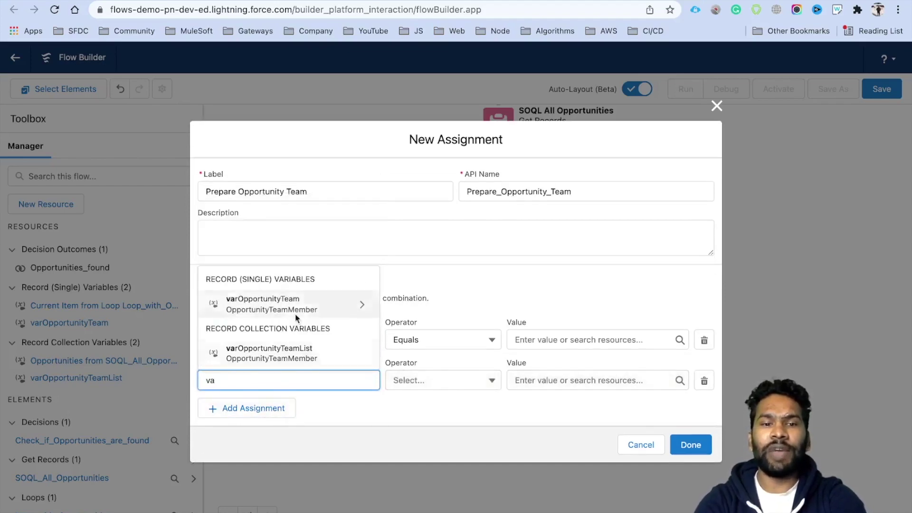
left_click(300, 305)
type("Opo")
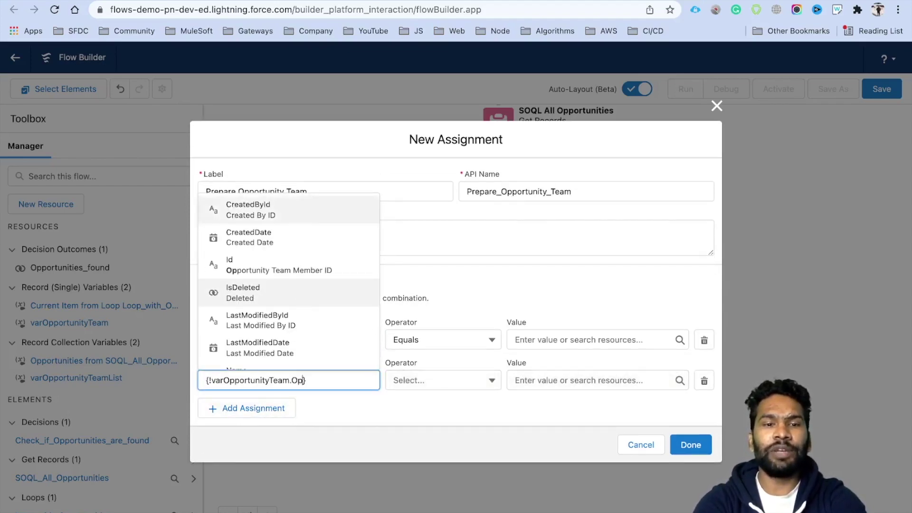
type("Acc")
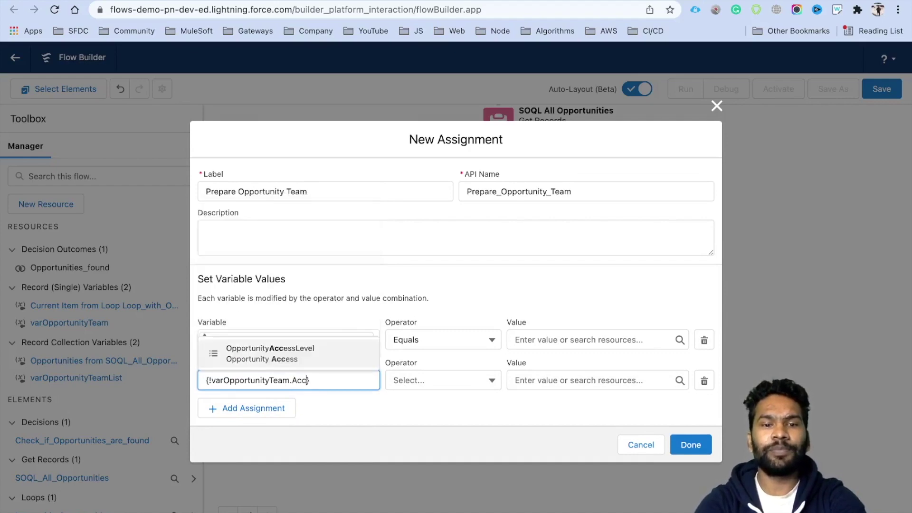
left_click(266, 352)
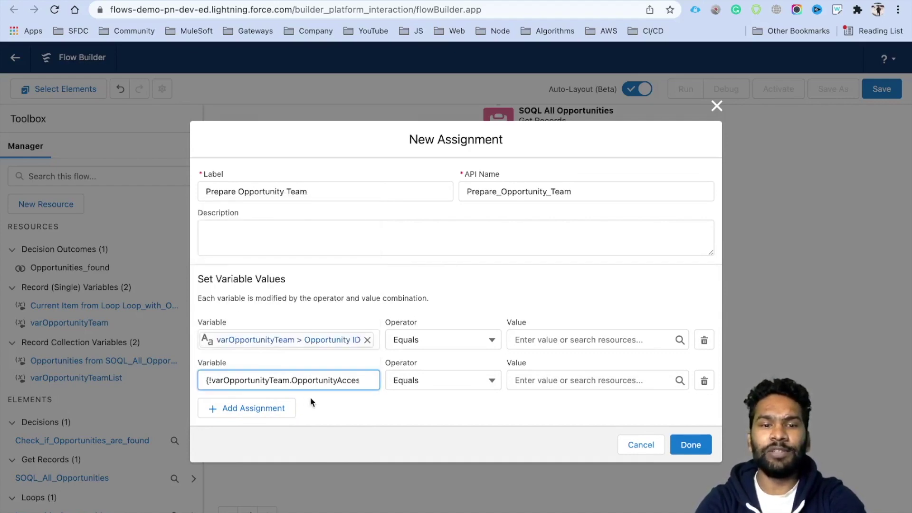
- Add a third assignment row for the UserId field of varOpportunityTeam
left_click(257, 409)
type("va")
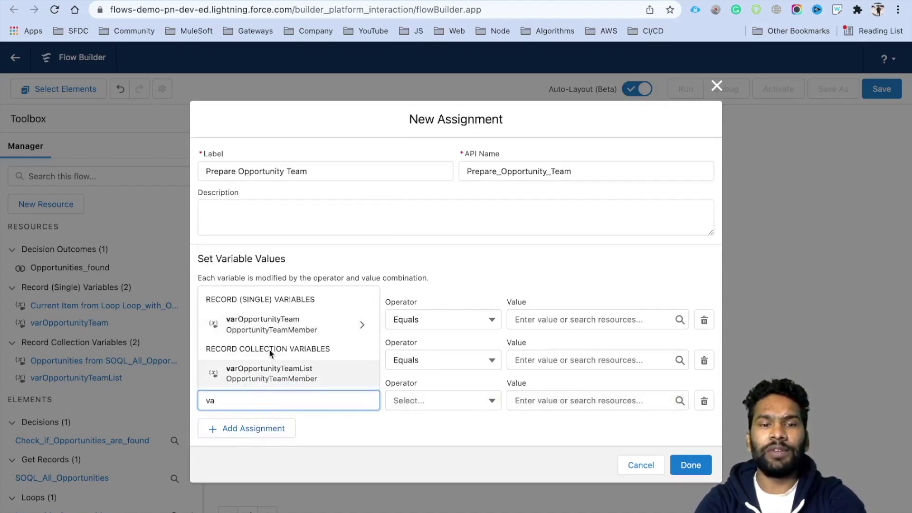
left_click(281, 334)
type("Us")
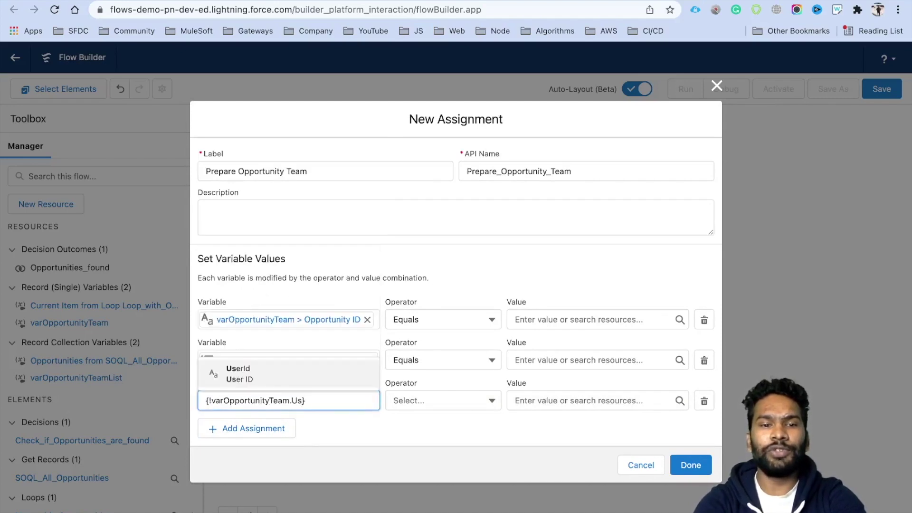
left_click(285, 384)
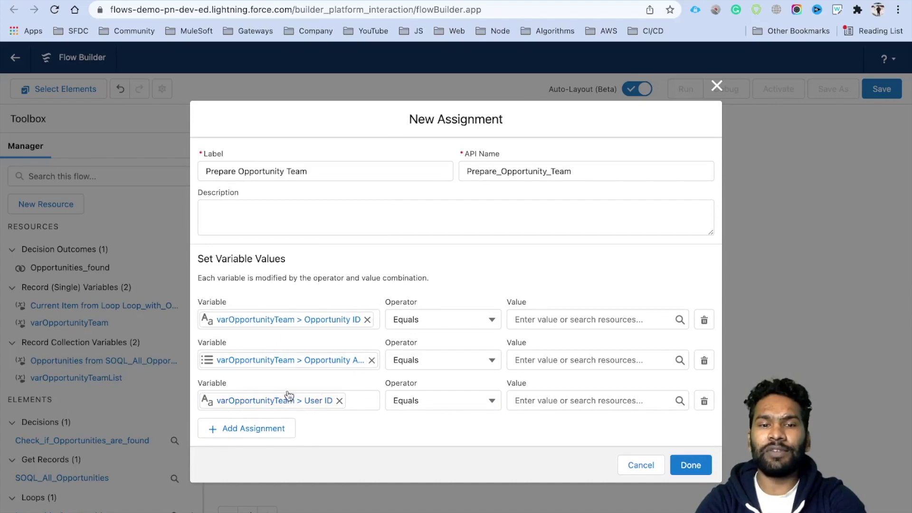
- Add a fourth assignment row for the TeamMemberRole field of varOpportunityTeam
left_click(271, 427)
left_click(241, 420)
type("va")
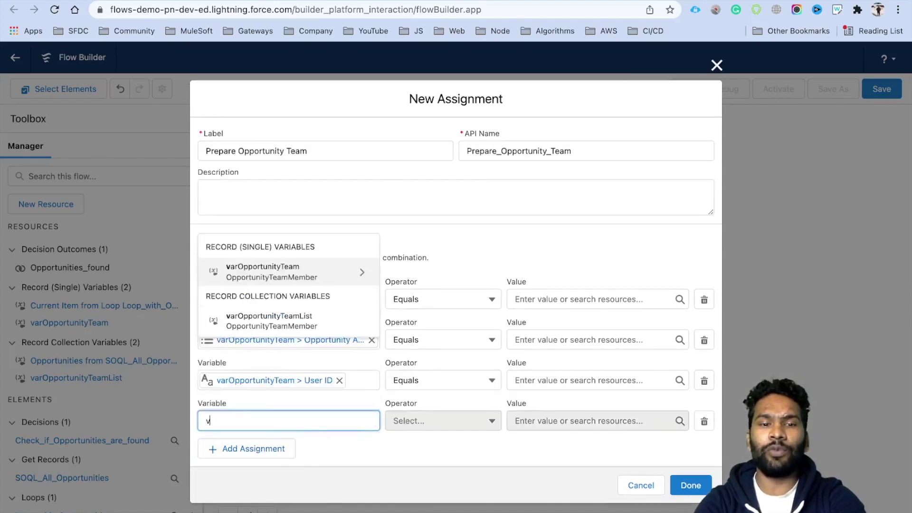
left_click(266, 344)
type("Rol")
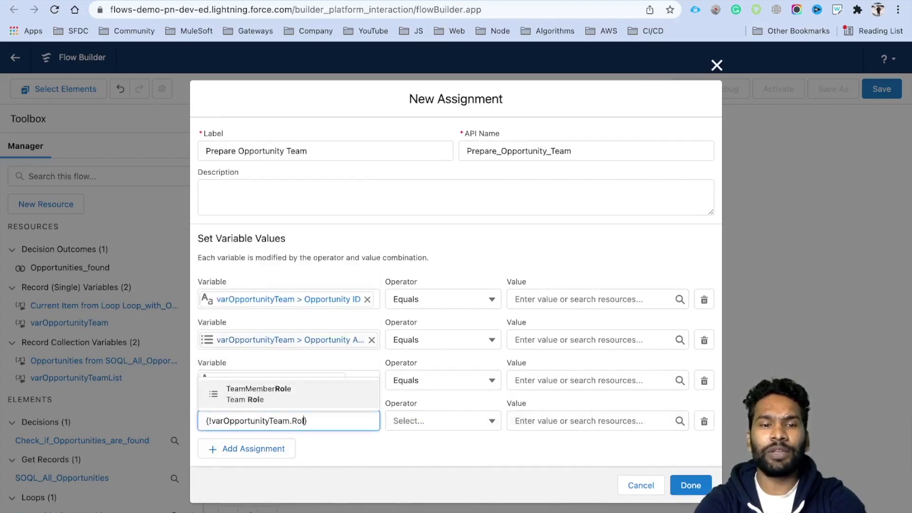
left_click(296, 397)
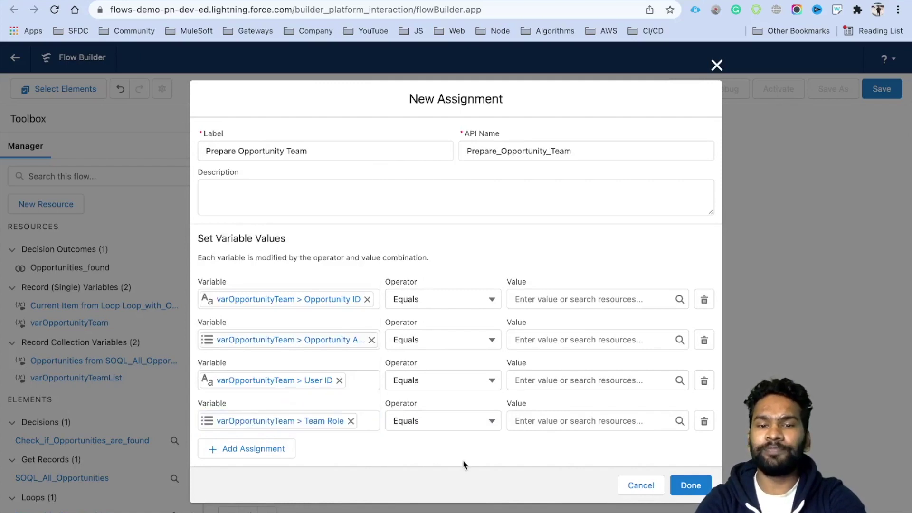
- Set the Opportunity ID row's value to the Id of the current item from Loop_with_Opportunities
left_click(545, 298)
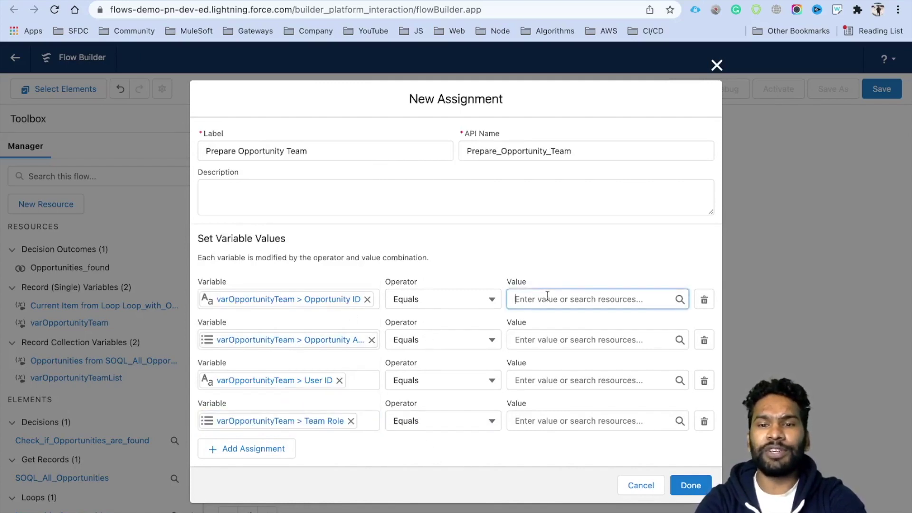
scroll(587, 411, "down", 1)
scroll(588, 412, "down", 3)
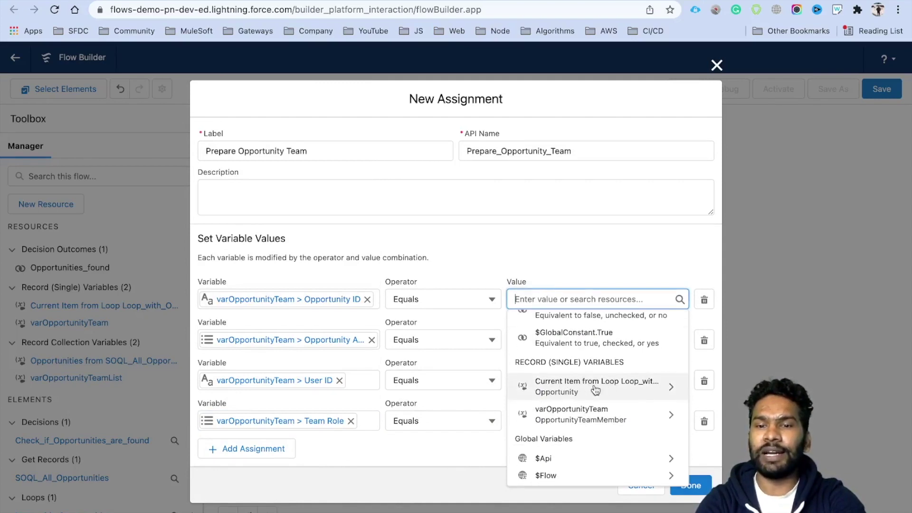
left_click(561, 387)
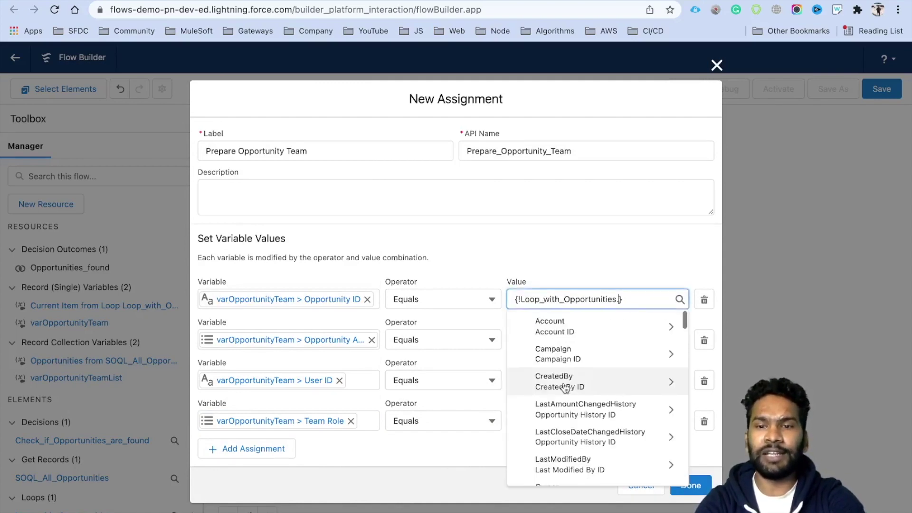
type("Id")
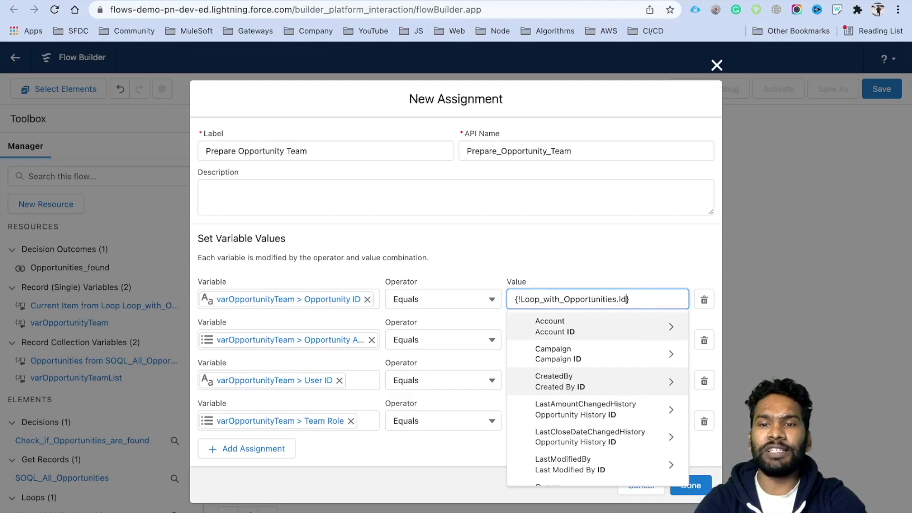
left_click(596, 267)
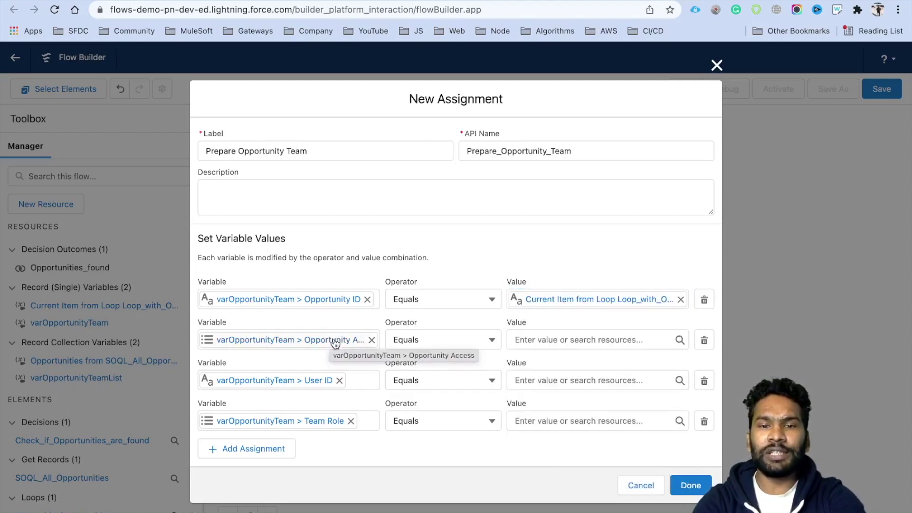
- Set the Opportunity Access row's value to the Read/Write picklist option, Edit
left_click(543, 335)
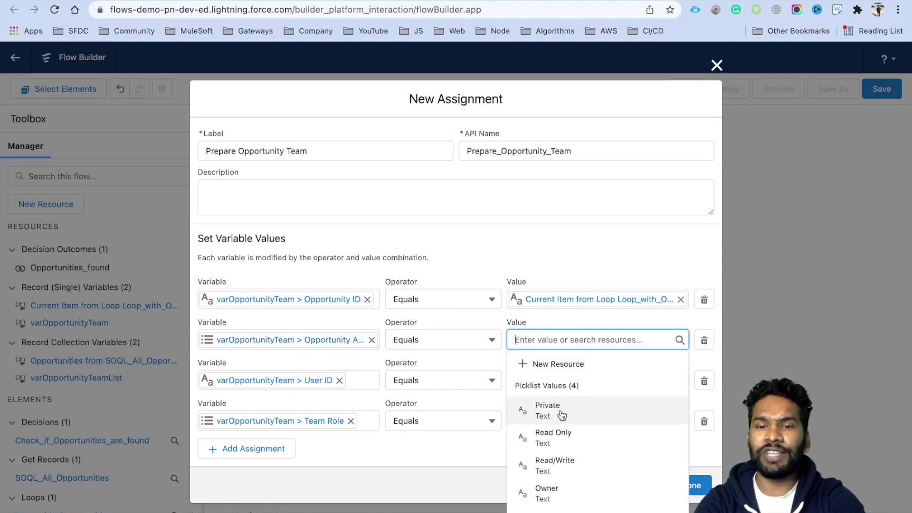
scroll(560, 411, "down", 2)
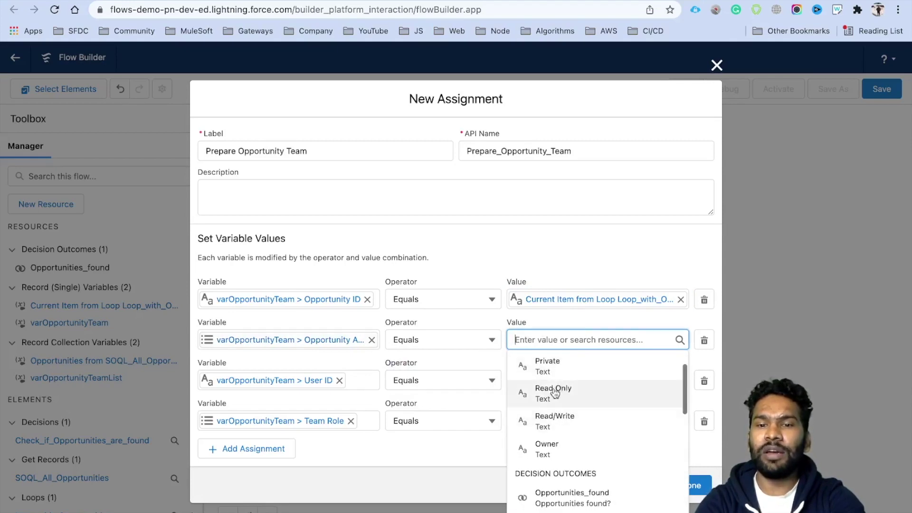
left_click(562, 421)
left_click_drag(536, 341, 501, 337)
left_click(542, 328)
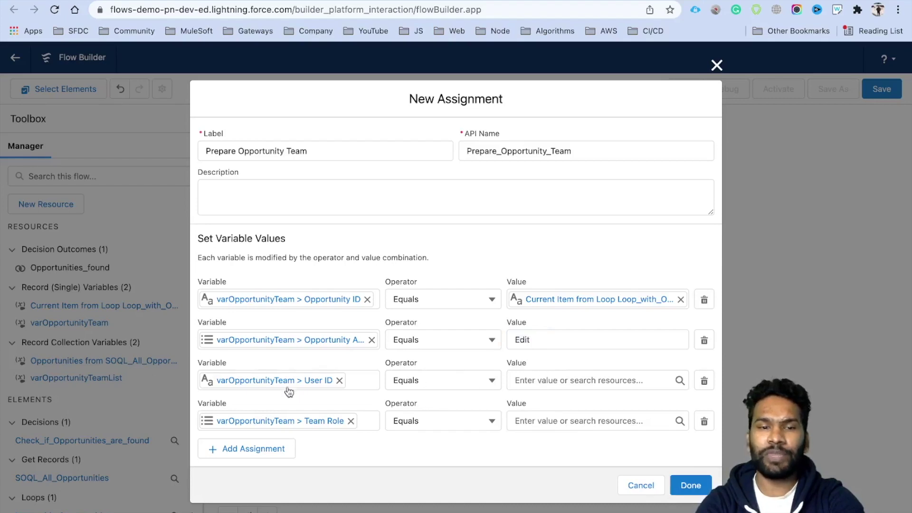
- Set the User ID row's value to the UserId field of the triggering $Record
left_click(559, 386)
type("Rec")
left_click(563, 354)
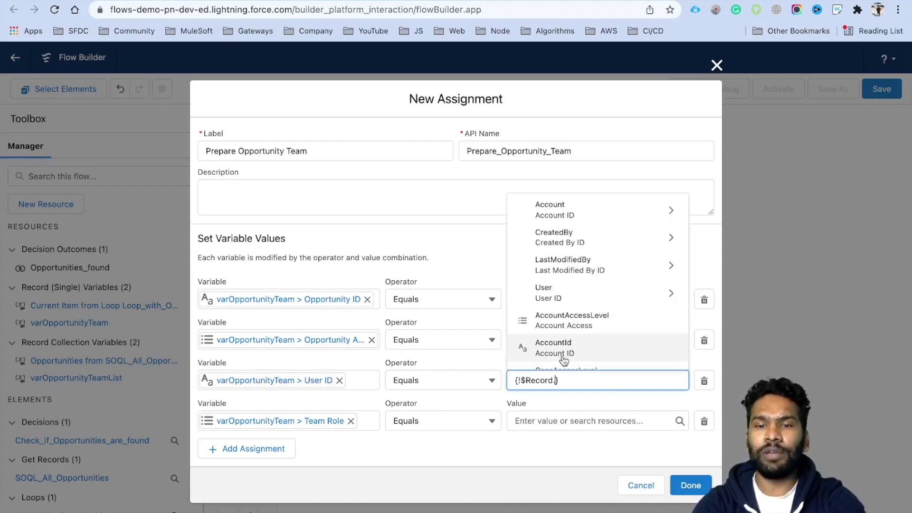
type("Use")
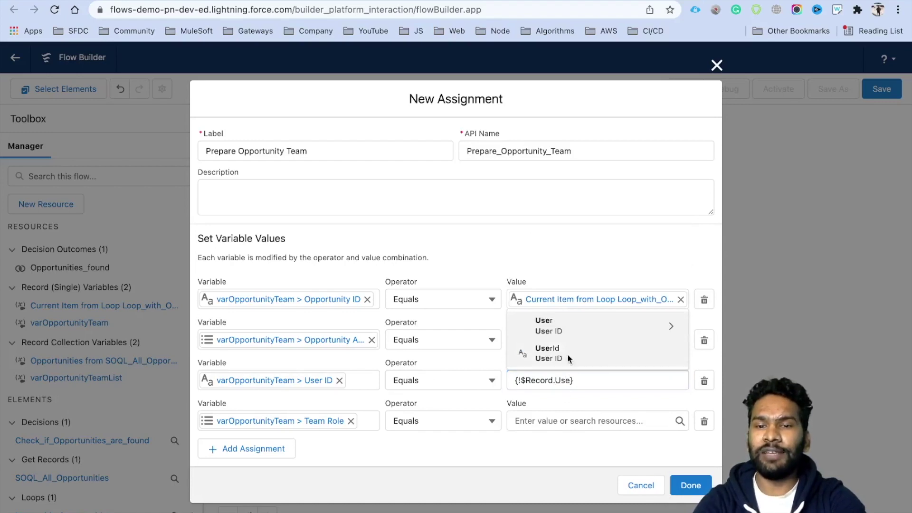
left_click(570, 352)
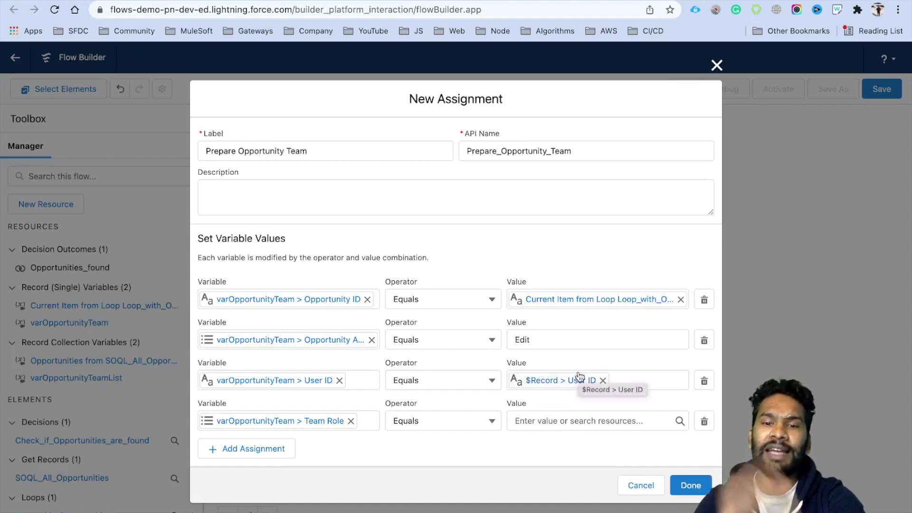
- Set the Team Role row's value to the TeamMemberRole field of $Record, and finish the Prepare Opportunity Team assignment
left_click(537, 420)
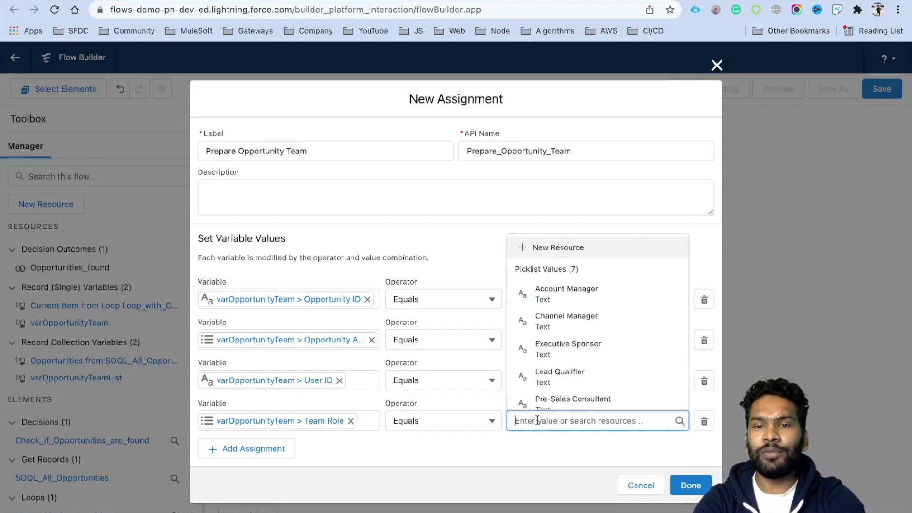
type("Rec")
left_click(558, 394)
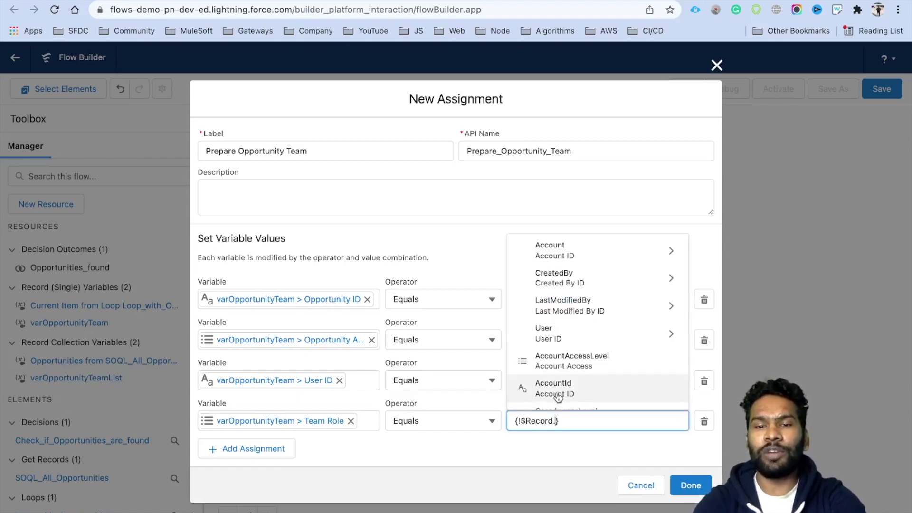
type(".Team")
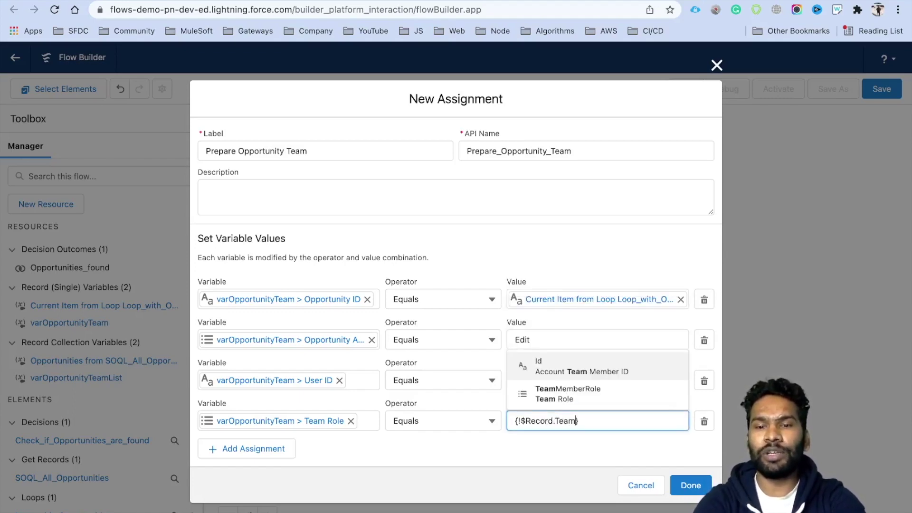
left_click(567, 393)
left_click(555, 452)
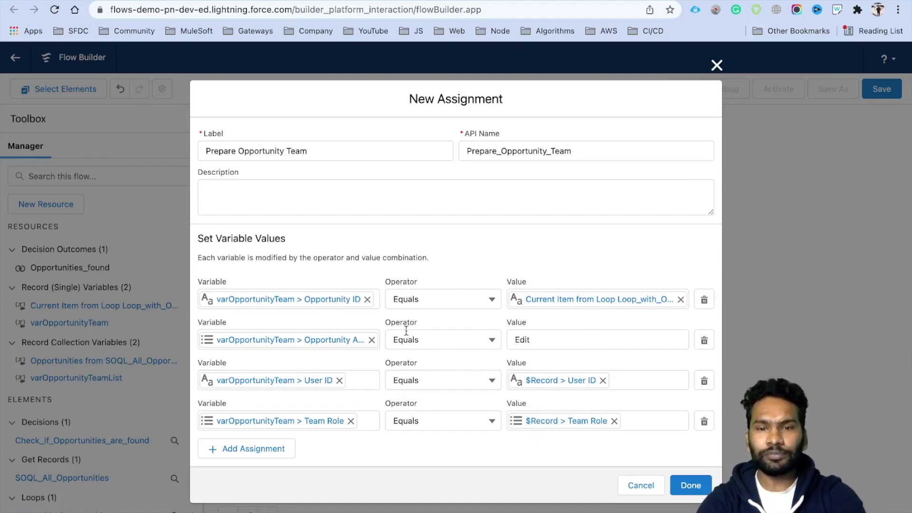
left_click(690, 485)
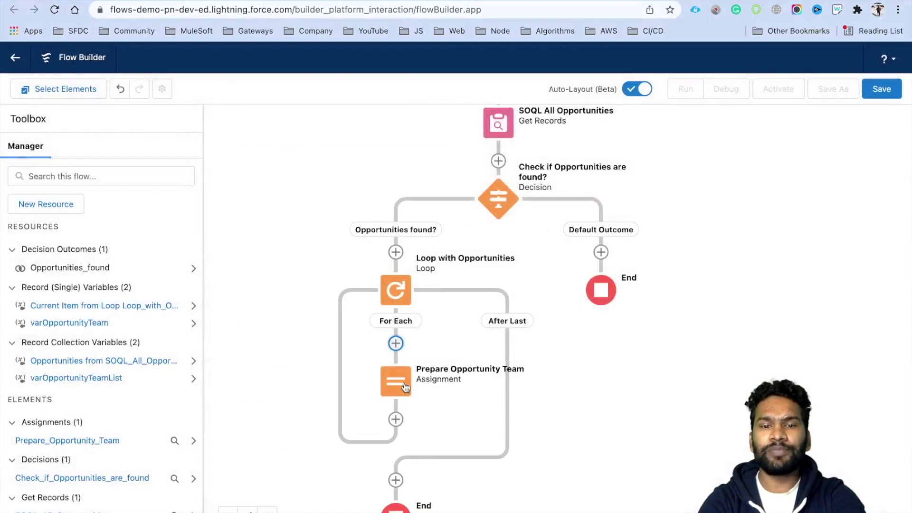
- Add an Assignment element after Prepare Opportunity Team inside the loop, with the API name Add_Opportunity_Team_to_List
left_click(396, 420)
scroll(393, 472, "down", 5)
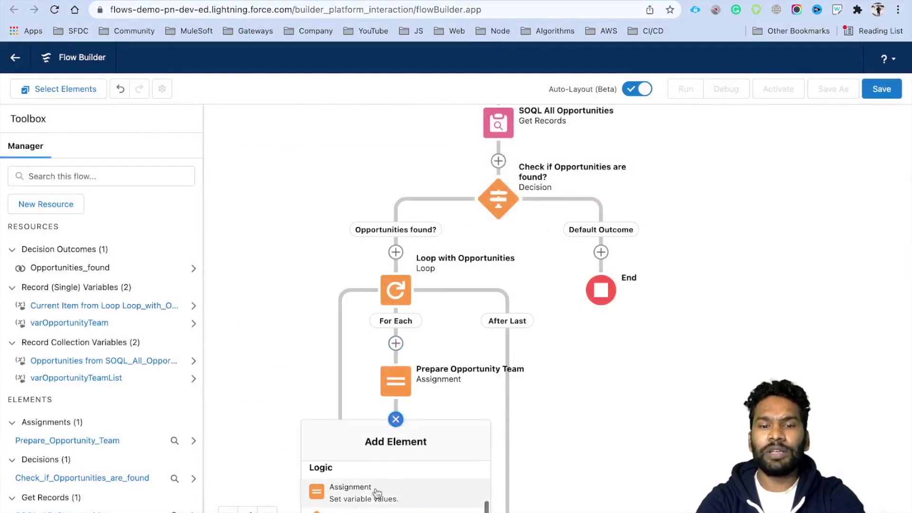
left_click(364, 497)
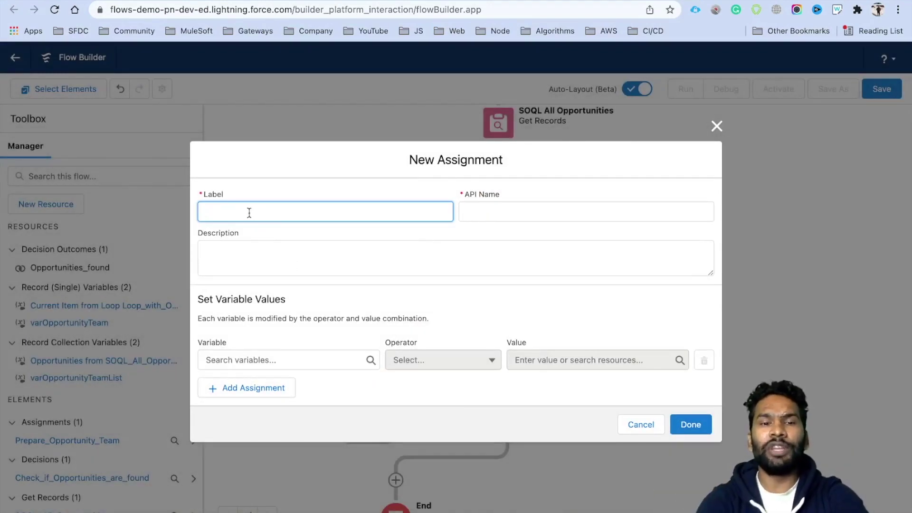
- Set the assignment to Add varOpportunityTeam to the varOpportunityTeamList collection, and finish the element
left_click(265, 360)
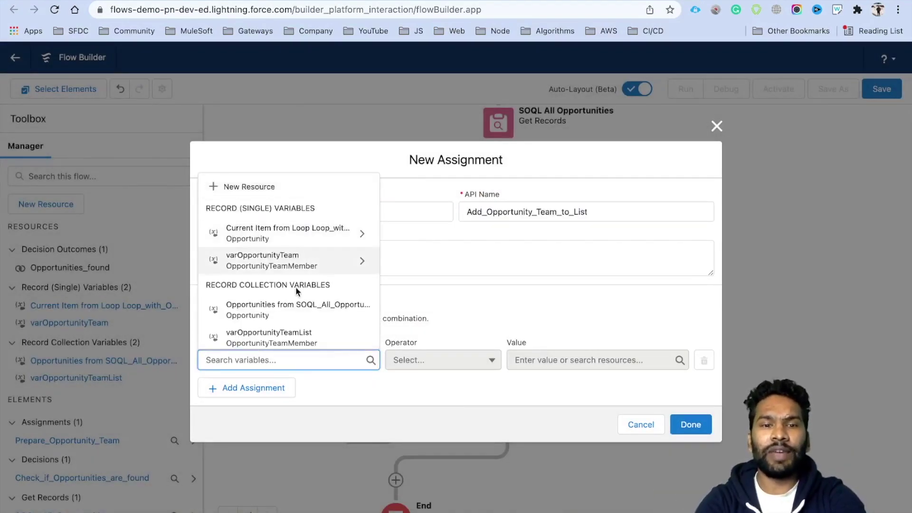
scroll(297, 291, "down", 3)
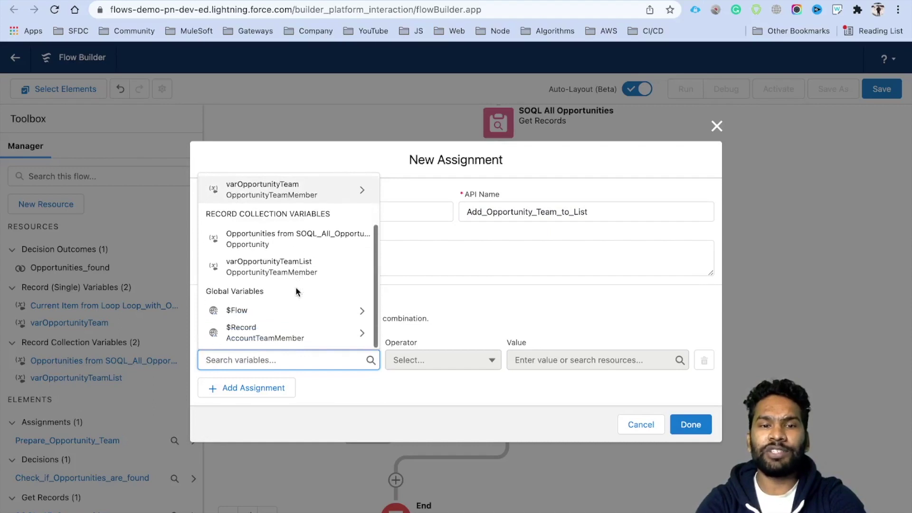
left_click(281, 267)
left_click(439, 362)
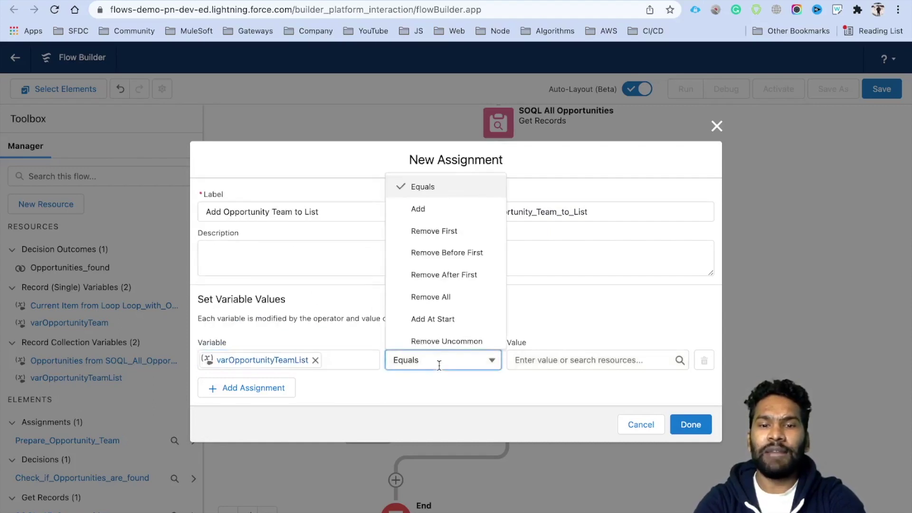
left_click(419, 209)
left_click(548, 359)
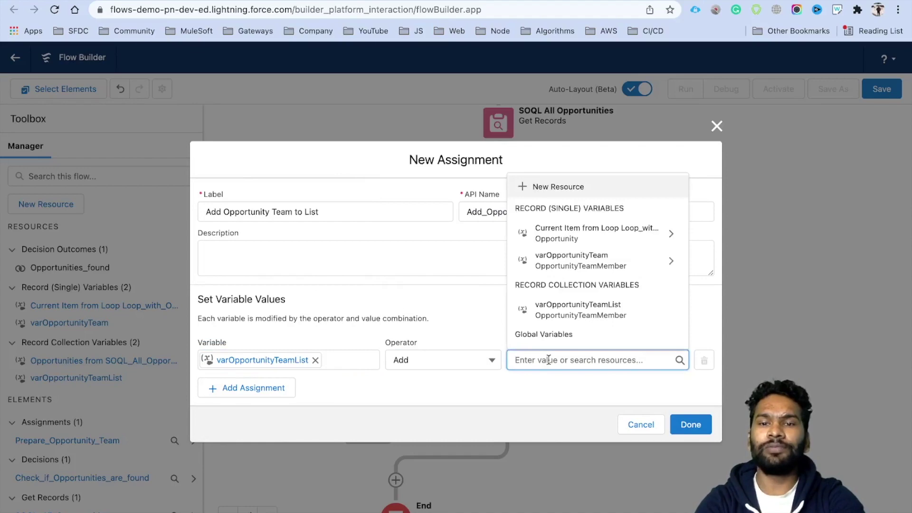
left_click(583, 266)
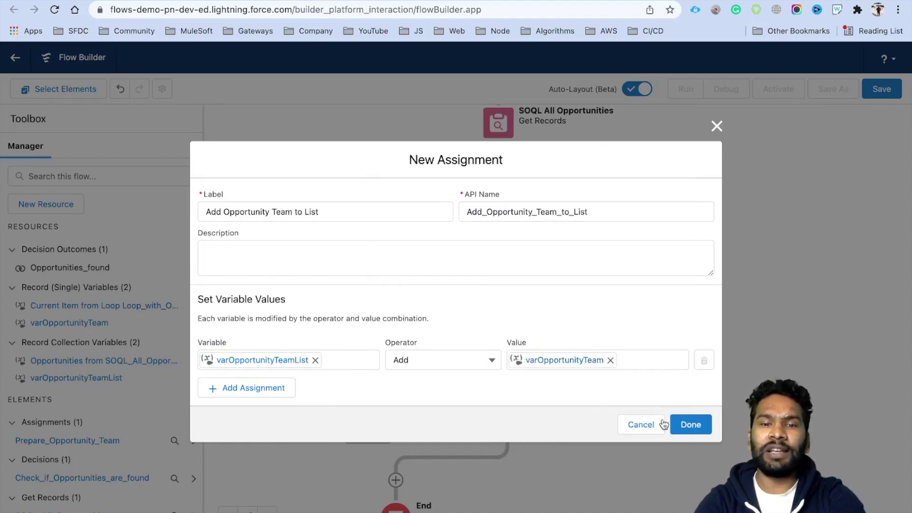
left_click(689, 424)
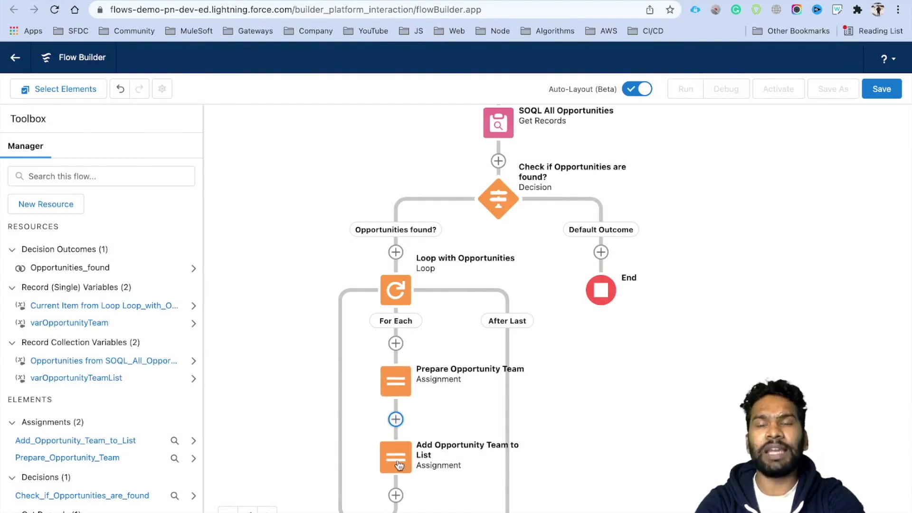
- Add a Create Records element on the After Last path of the loop, labelled Insert Opportunity Team Members
left_click_drag(556, 400, 542, 215)
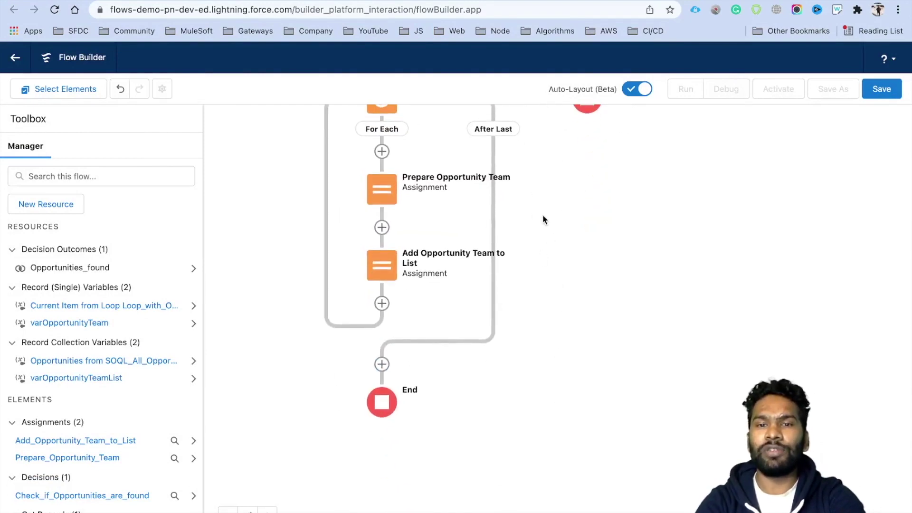
scroll(552, 367, "down", 1)
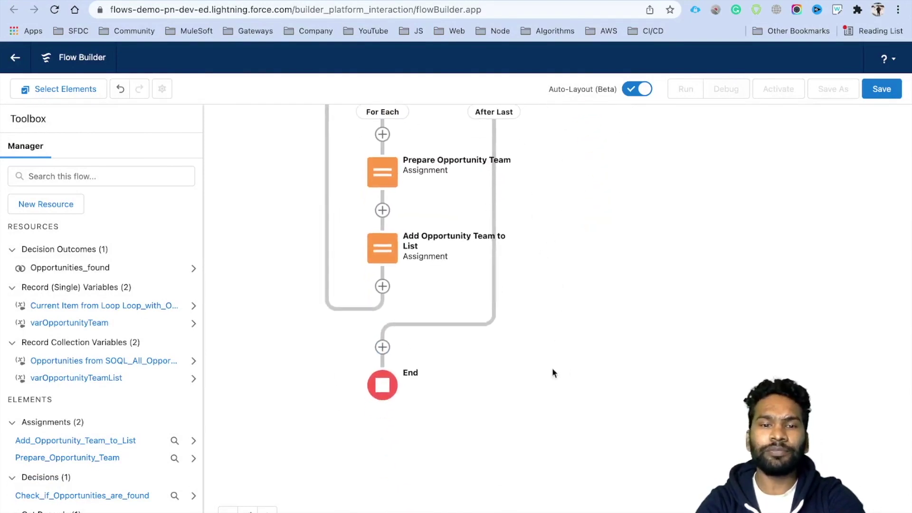
left_click(383, 348)
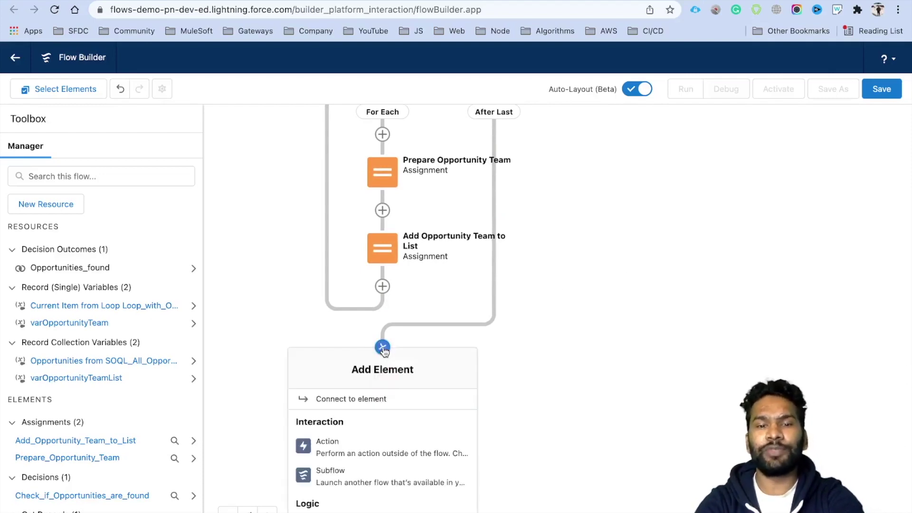
scroll(372, 473, "down", 5)
scroll(370, 475, "down", 2)
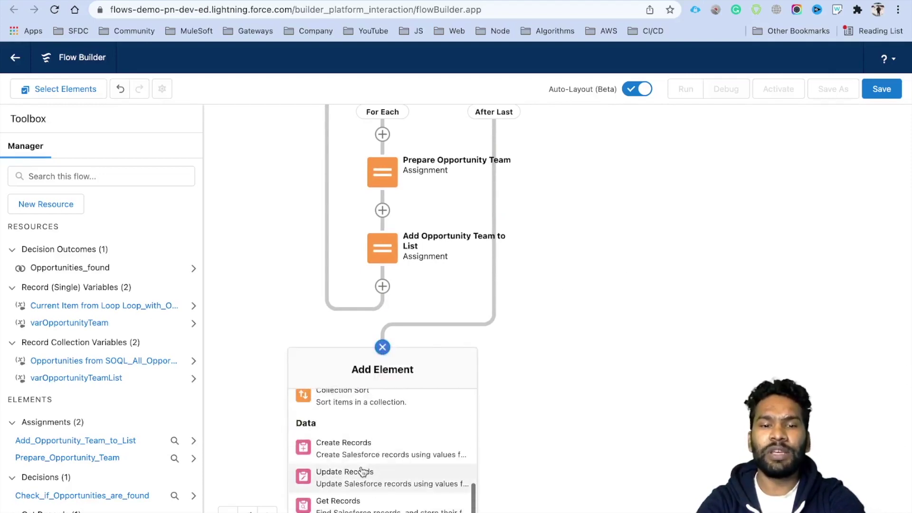
left_click(354, 461)
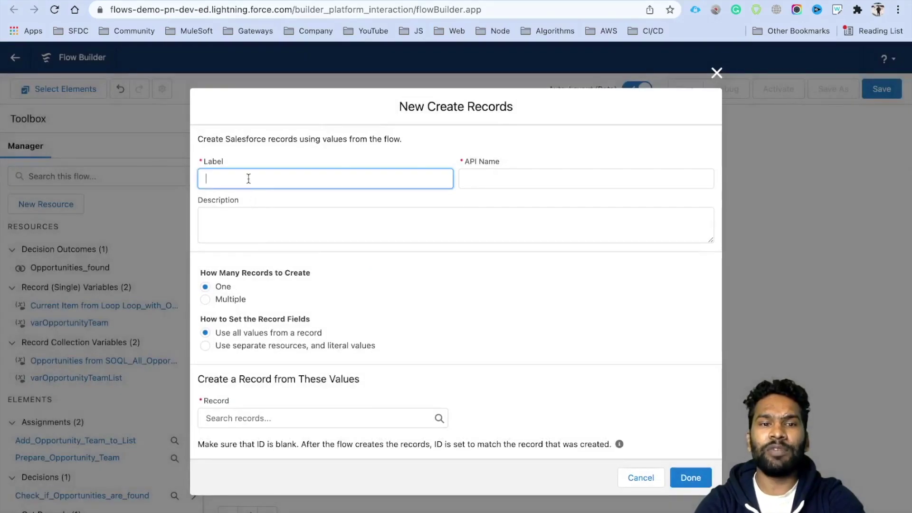
type("Insert Opportunity Team Members")
key("Tab")
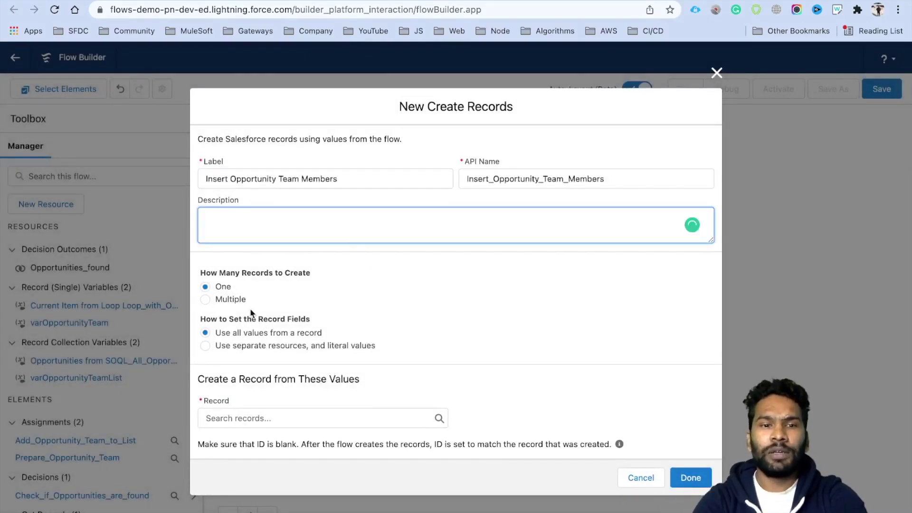
- Make the element create multiple records from the varOpportunityTeamList collection, and finish it
left_click(232, 300)
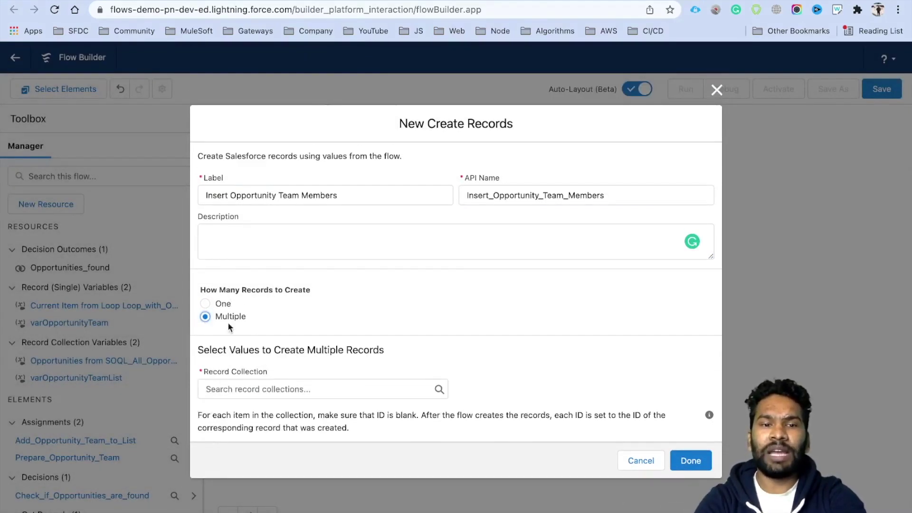
left_click(262, 386)
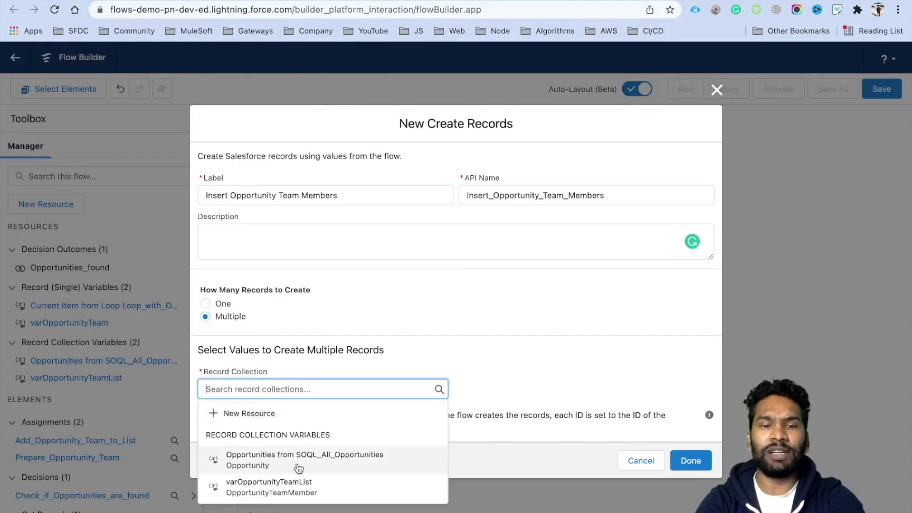
left_click(281, 487)
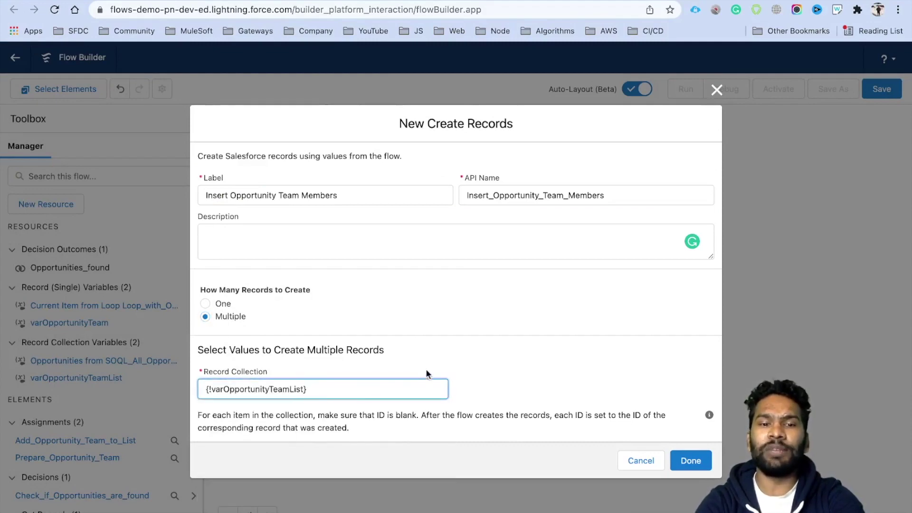
left_click(691, 460)
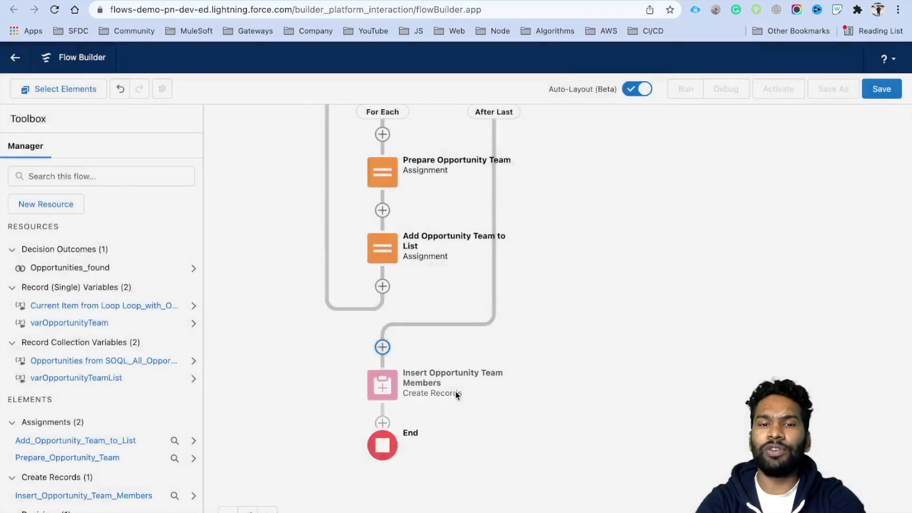
- Add a fault path to the Insert Opportunity Team Members element and place a Post to Chatter action on it
left_click(375, 398)
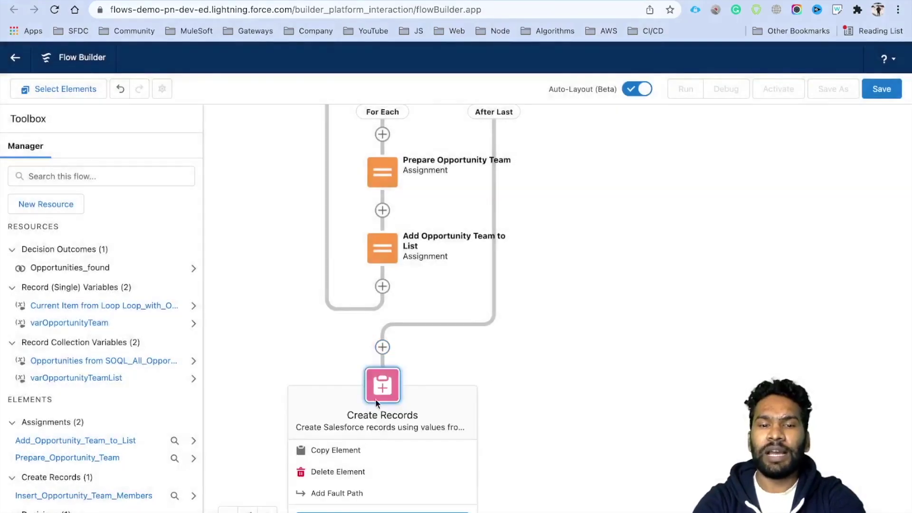
left_click(352, 493)
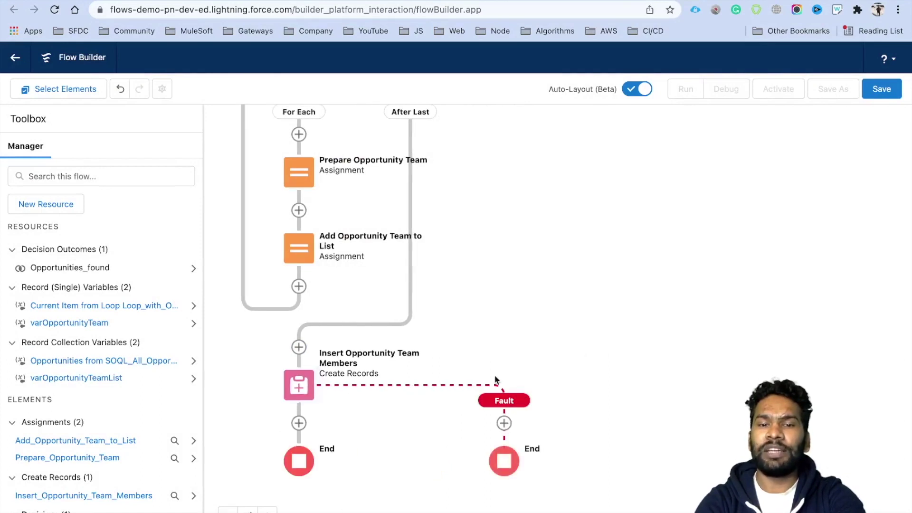
scroll(550, 241, "down", 2)
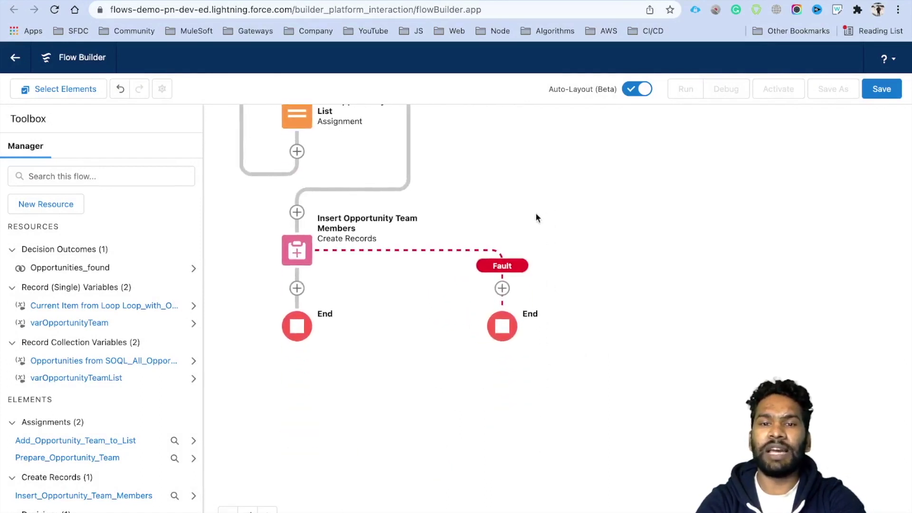
left_click(503, 288)
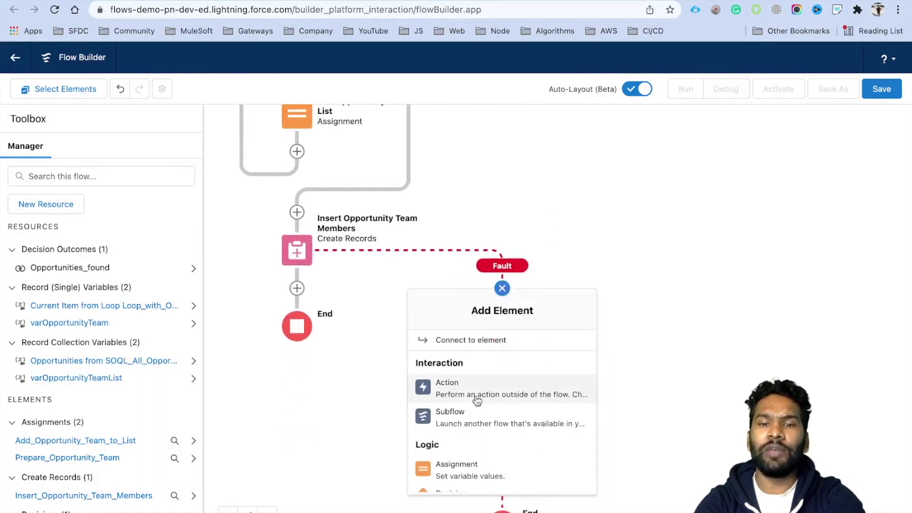
scroll(475, 399, "down", 1)
left_click(455, 370)
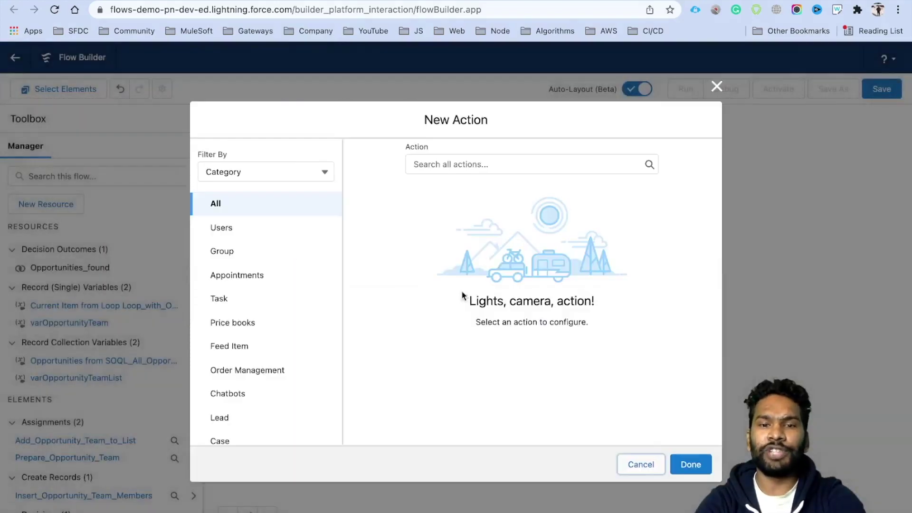
left_click(456, 164)
type("Po")
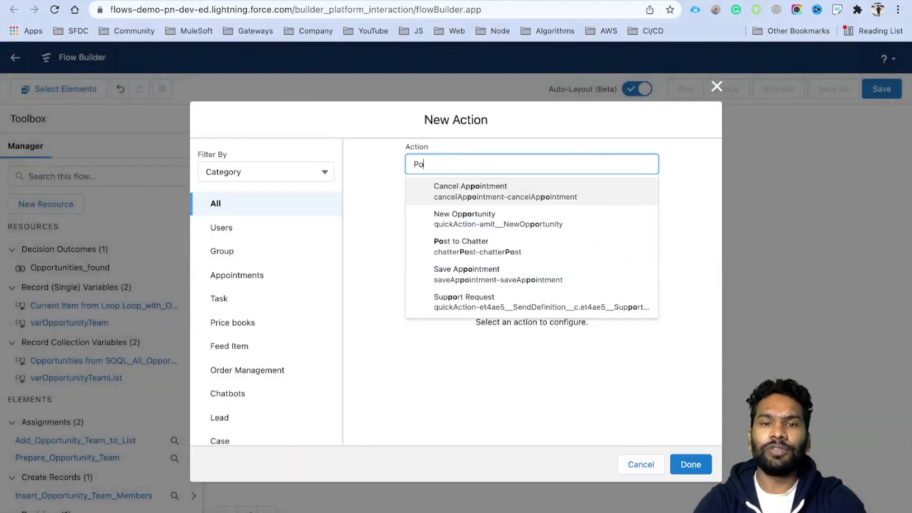
left_click(472, 257)
scroll(608, 296, "down", 2)
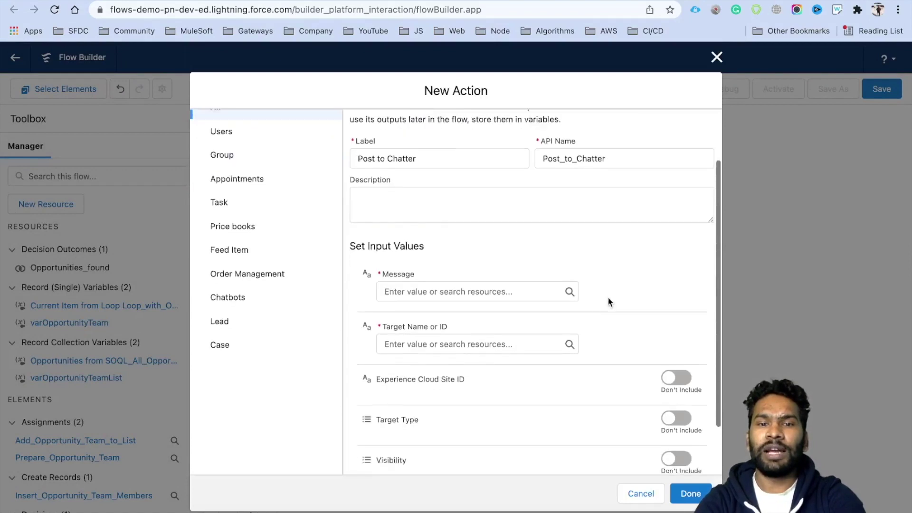
- Set the Post to Chatter action's message to the FaultMessage value of the $Flow global variable
left_click(451, 291)
type("Flow")
left_click(448, 338)
type("Fa")
left_click(430, 317)
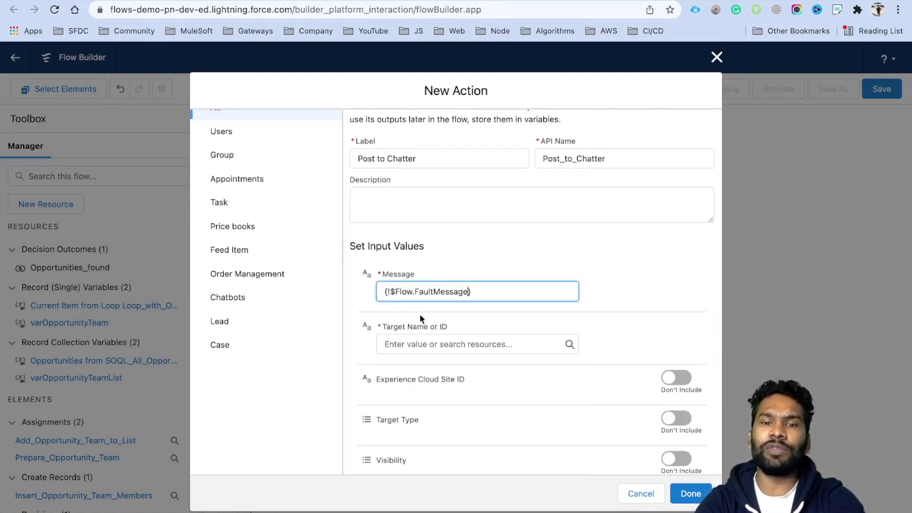
left_click(464, 259)
- Set the action's Target Name or ID to the AccountId field of $Record, and finish the Post to Chatter action
left_click(433, 342)
type("Rec")
left_click(444, 387)
type("Acc")
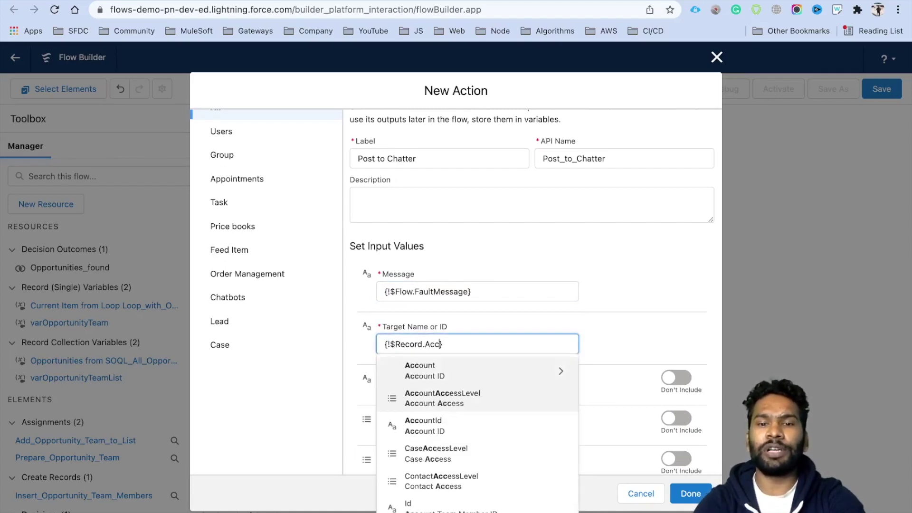
left_click(441, 428)
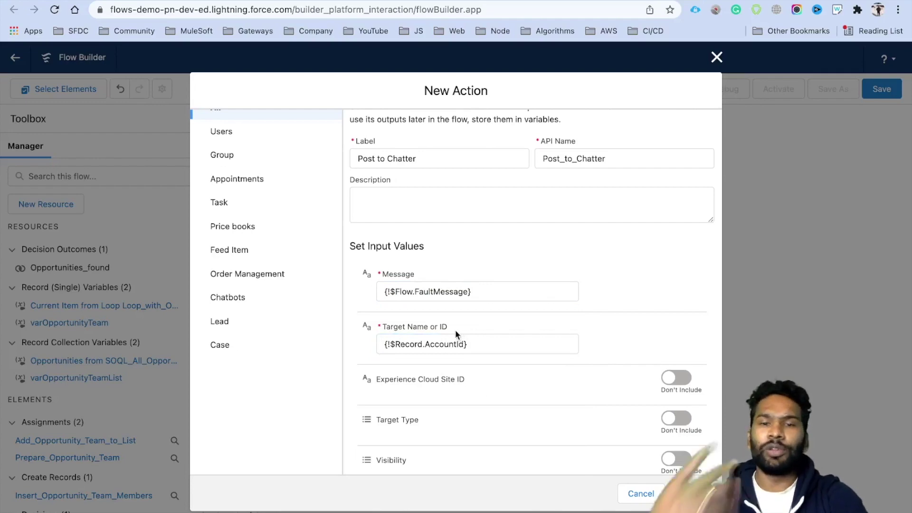
scroll(455, 329, "down", 2)
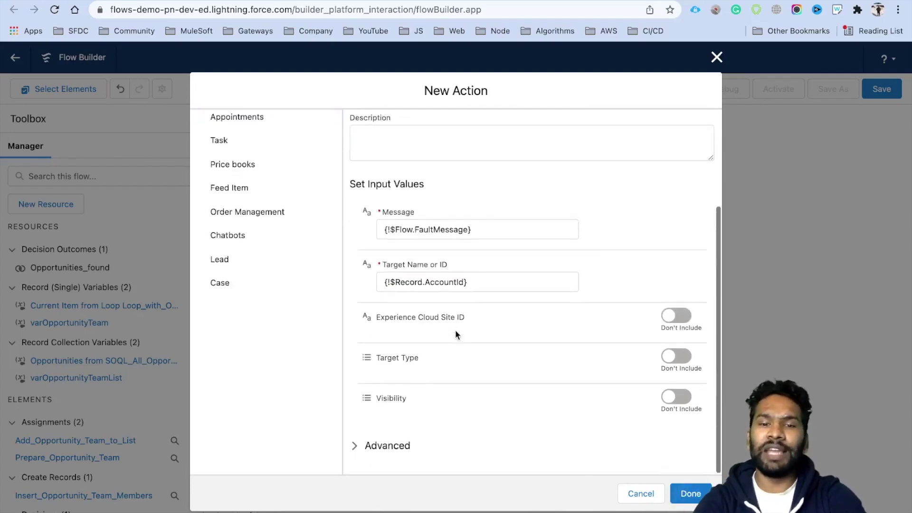
left_click(690, 494)
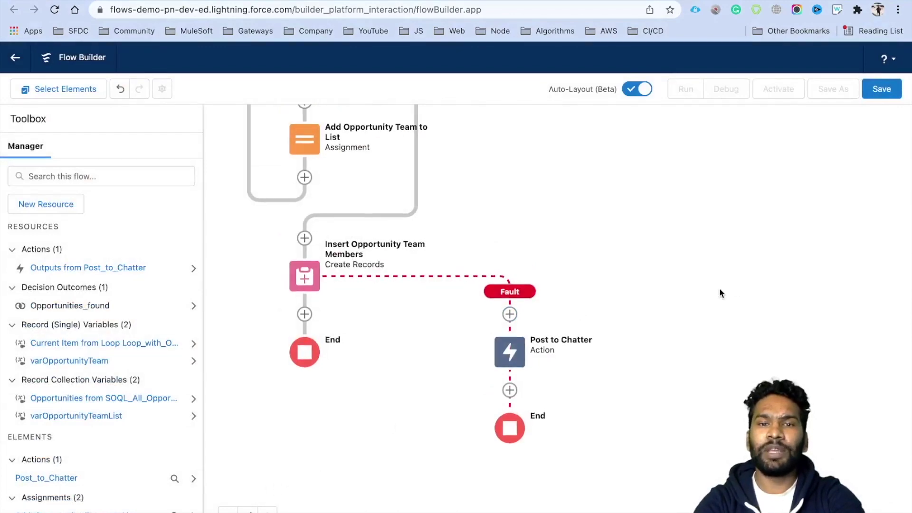
- Start saving the flow with the label Automate Opportunity Team Members
scroll(719, 290, "up", 5)
left_click_drag(605, 232, 619, 363)
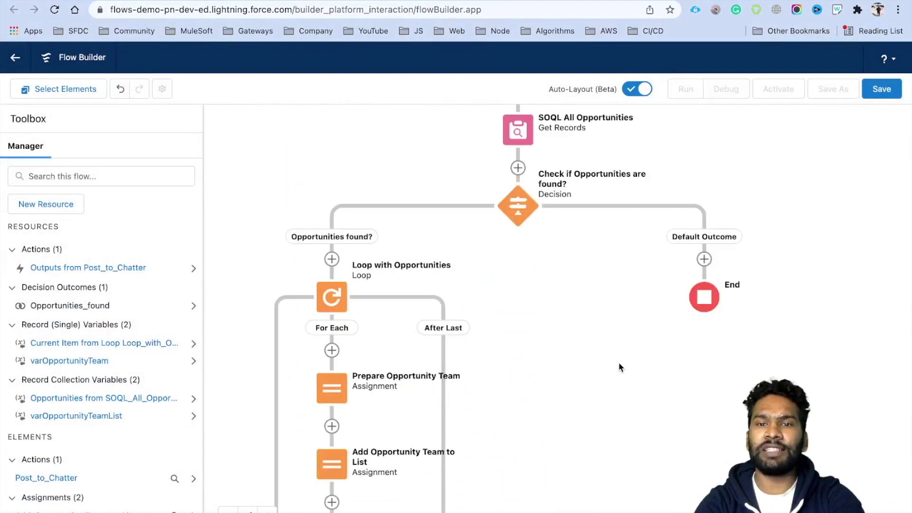
left_click_drag(660, 210, 660, 341)
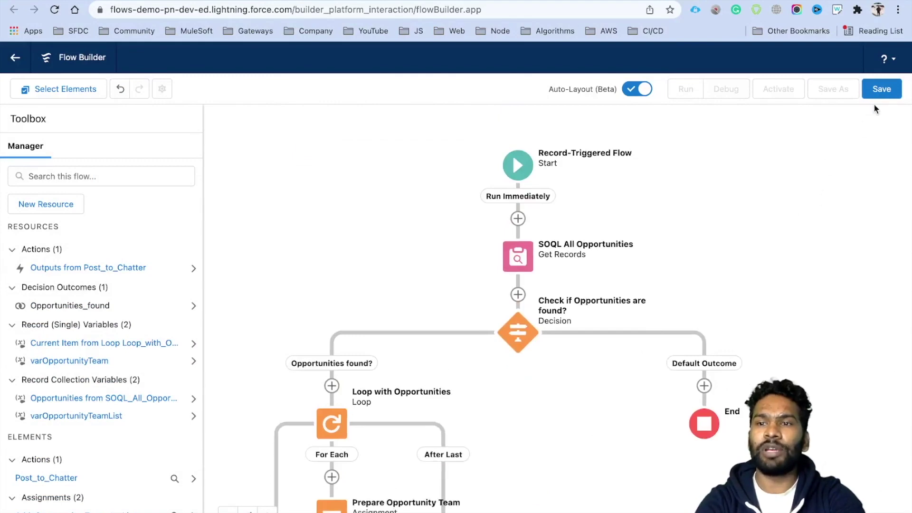
left_click(875, 90)
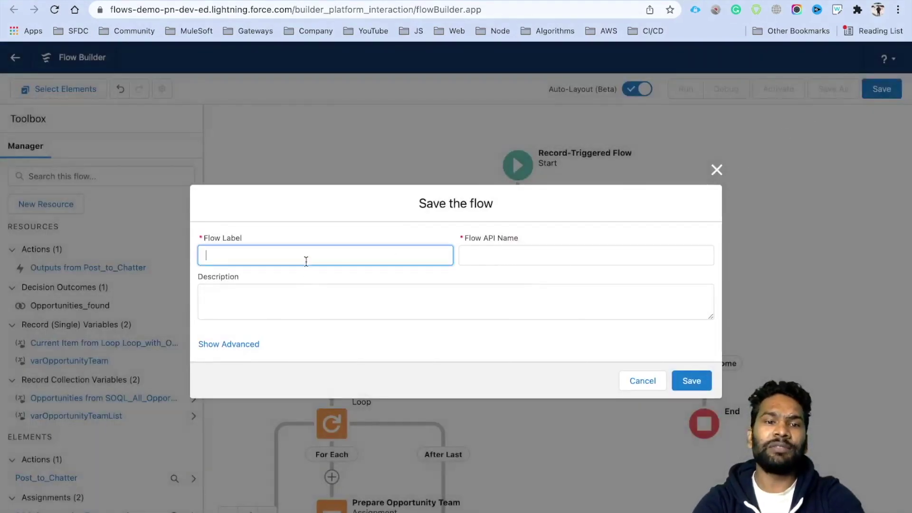
type("Auto")
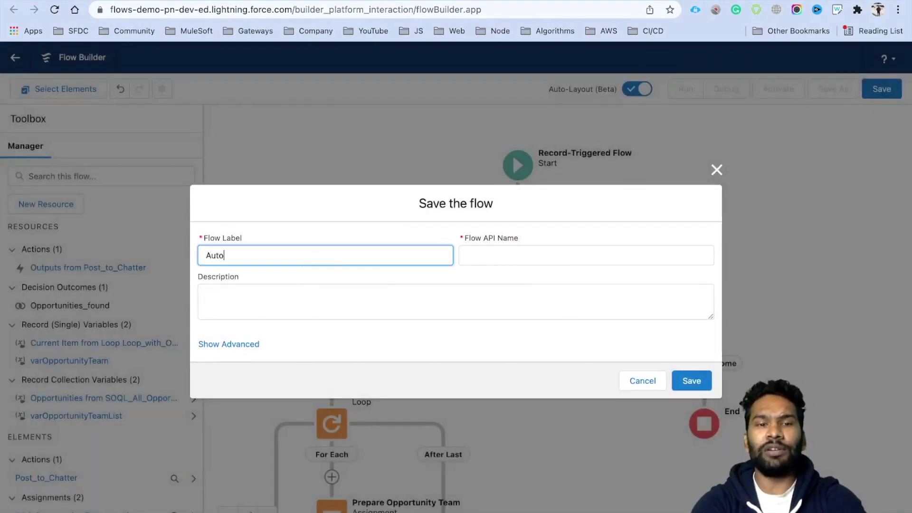
type("mate Oppor")
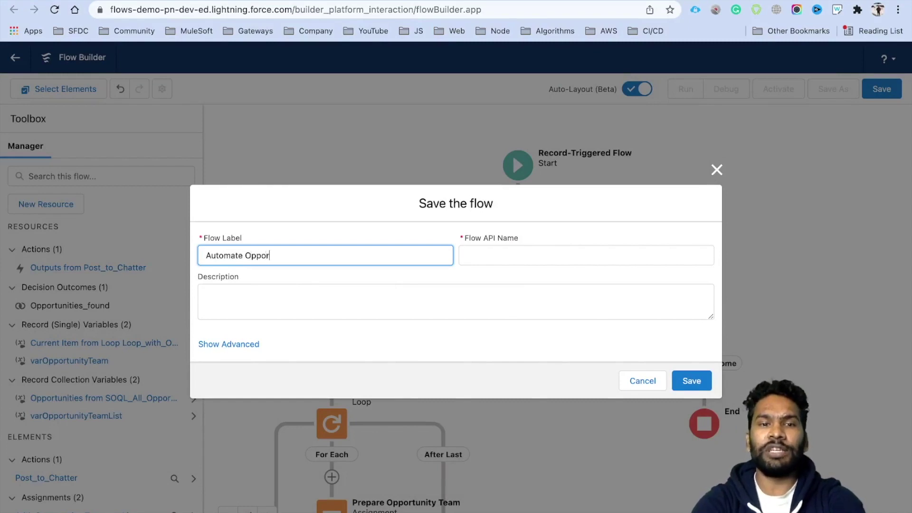
type("tunity Team Members")
- Enter the flow description "Automate Opportunity Team Members from Account Team Members" and save the flow
left_click(366, 311)
type("Automate Opportunity Team Members")
left_click_drag(367, 311, 176, 297)
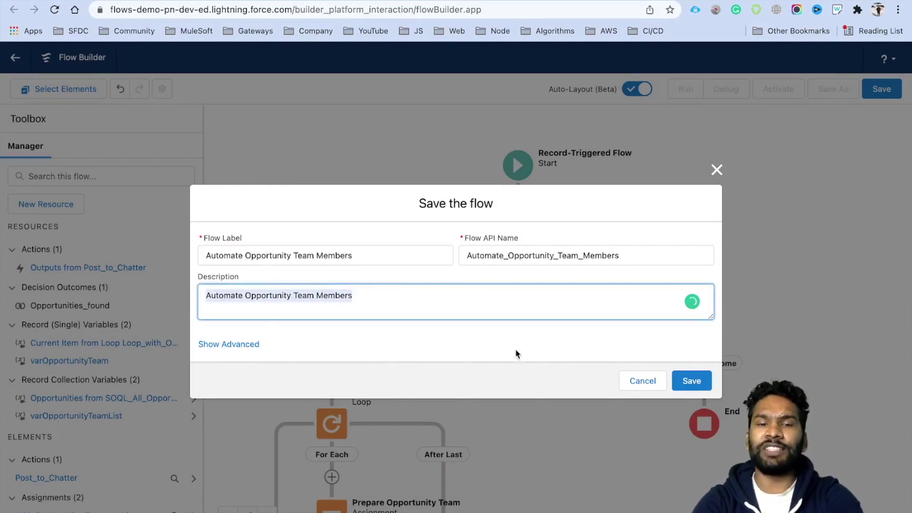
left_click(367, 297)
type("fro")
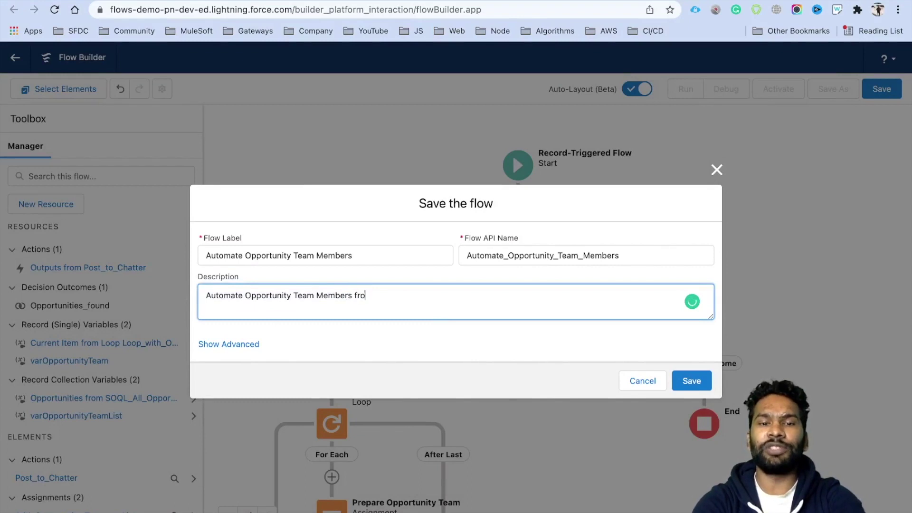
type("m Account Team Members")
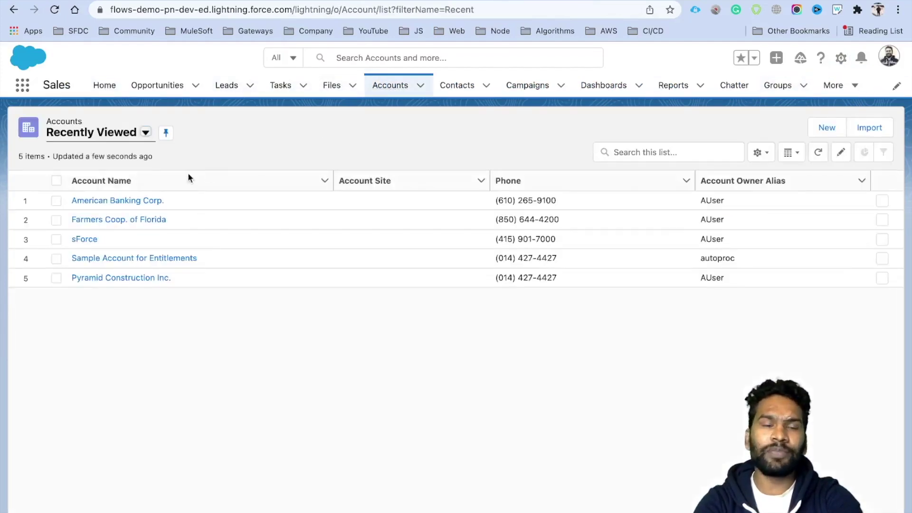
- Open the American Banking Corp. account and locate its account team
left_click(121, 200)
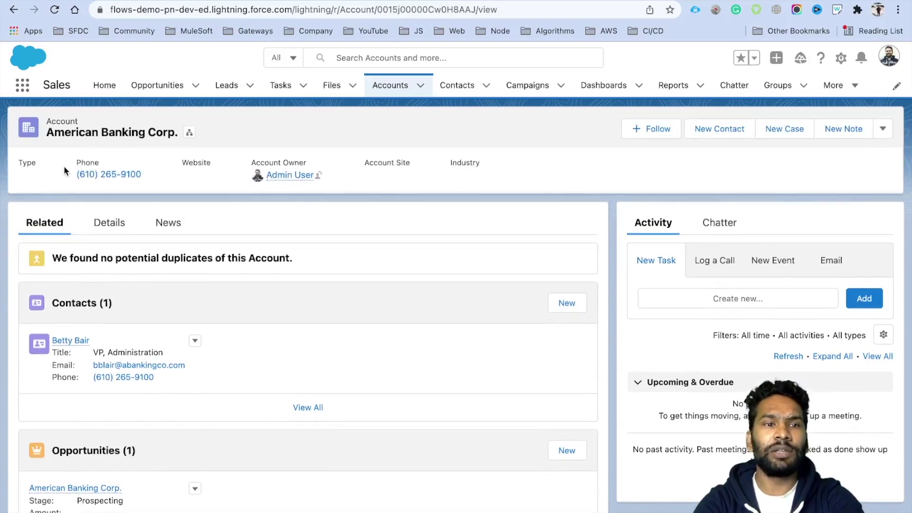
scroll(206, 284, "down", 3)
scroll(206, 284, "down", 5)
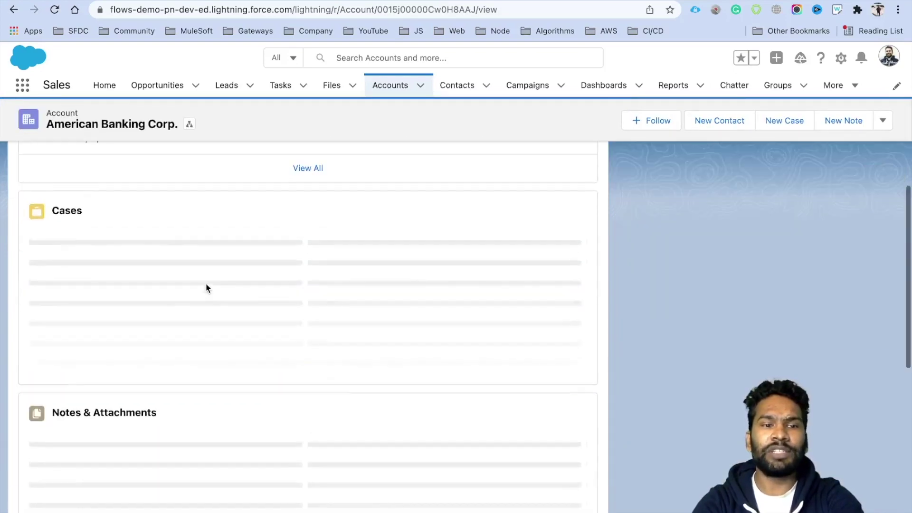
scroll(205, 288, "up", 5)
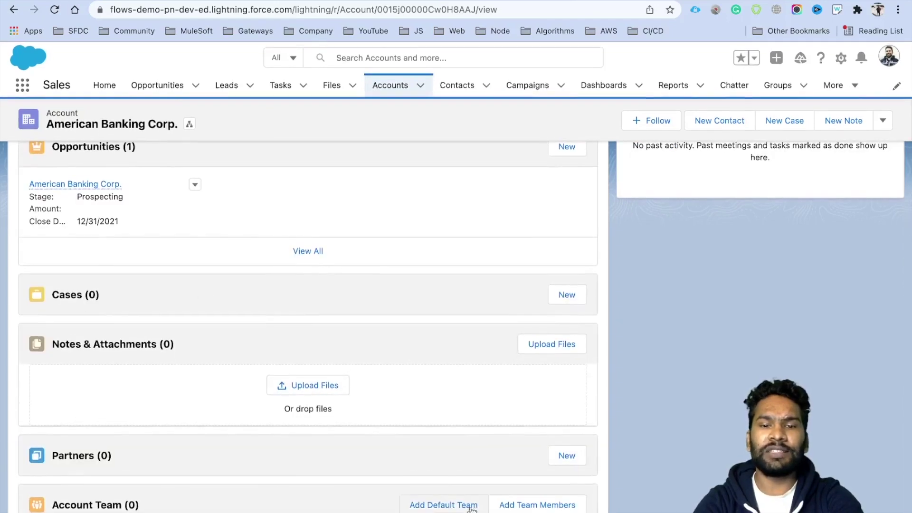
- Add Flow Admin One to the account team with the Account Manager role and save the new member
left_click(518, 505)
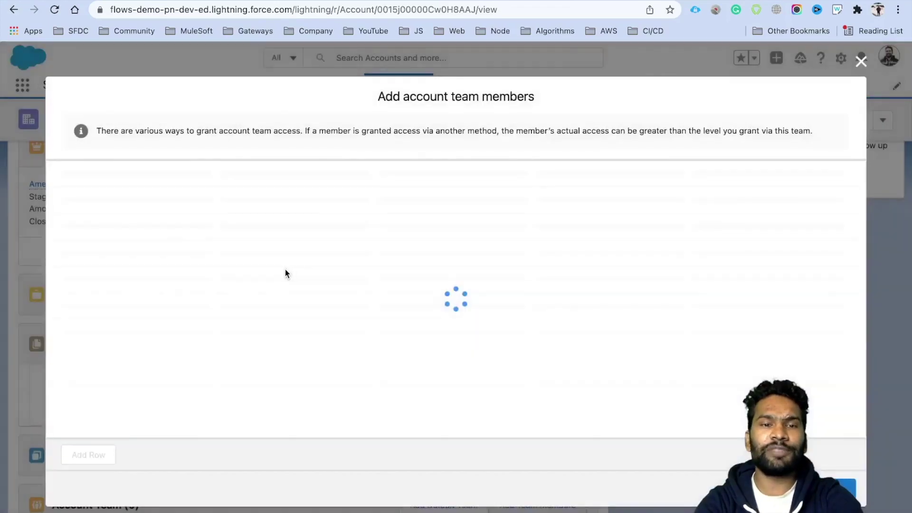
left_click(152, 204)
left_click(143, 192)
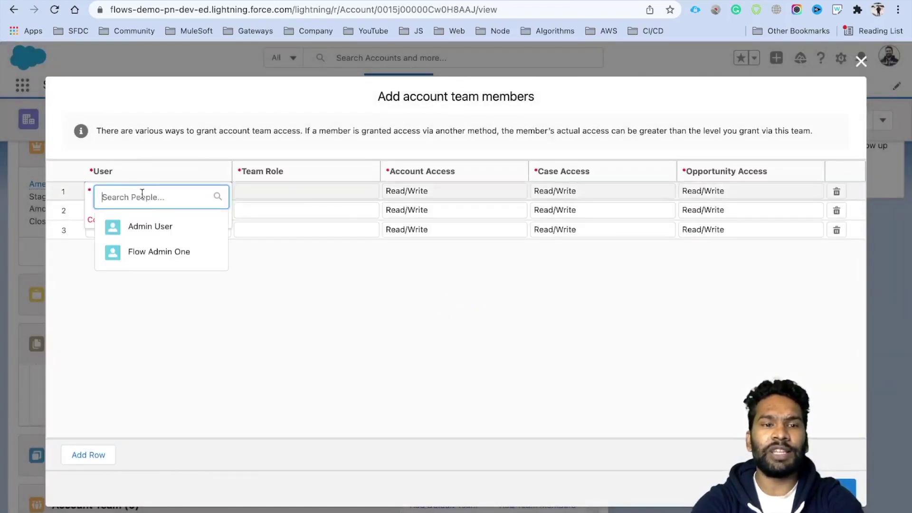
left_click(169, 252)
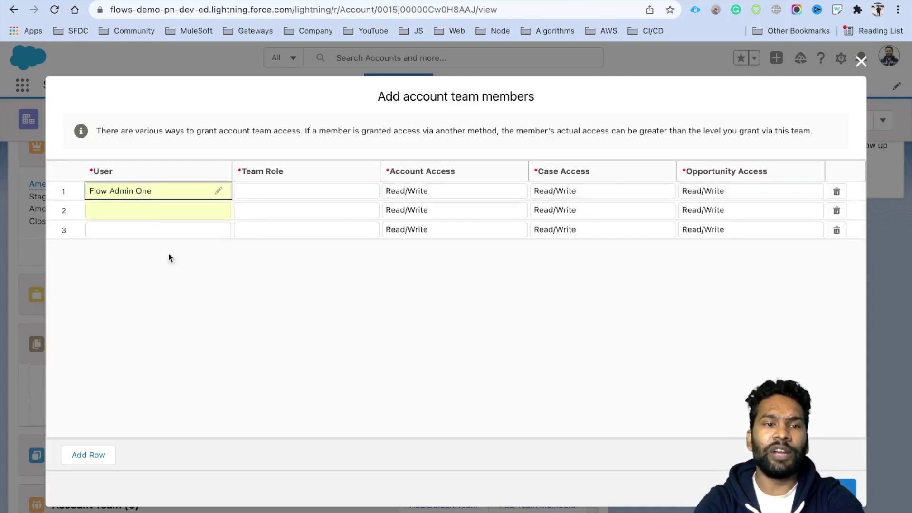
left_click(292, 193)
left_click(292, 193)
left_click(291, 240)
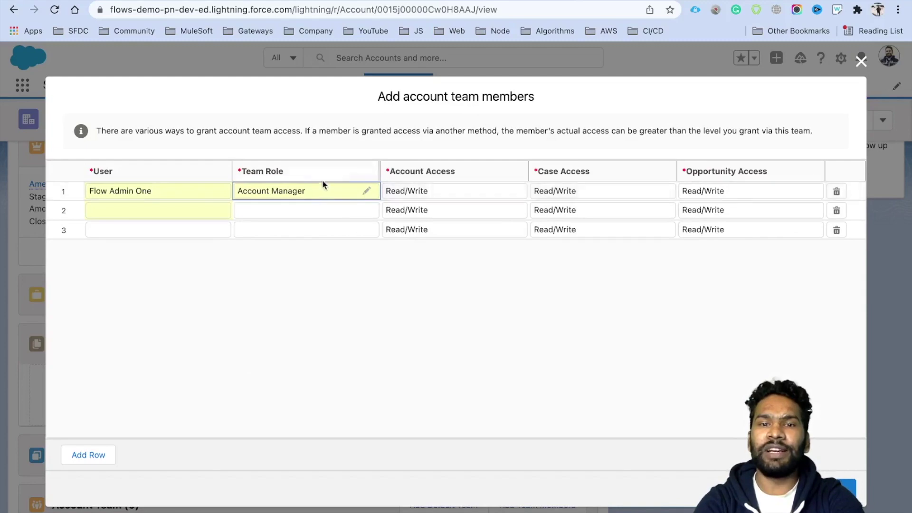
left_click(838, 489)
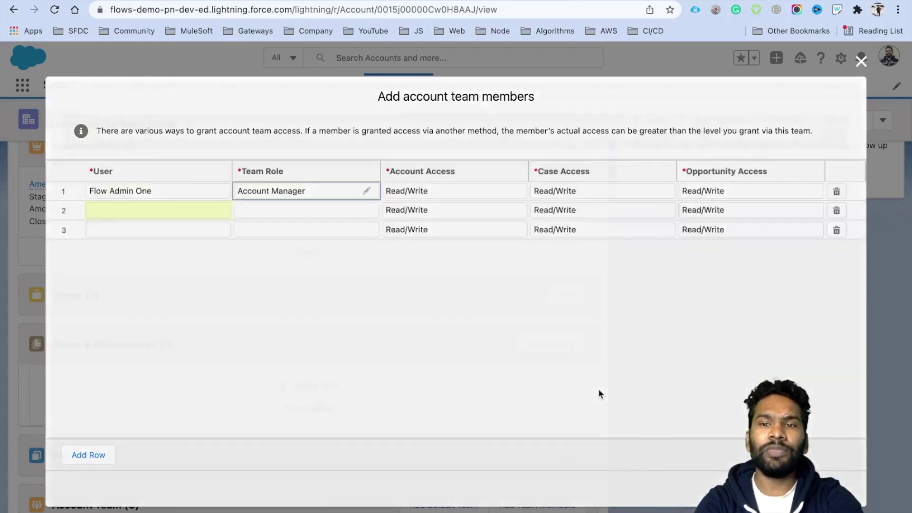
scroll(598, 390, "down", 2)
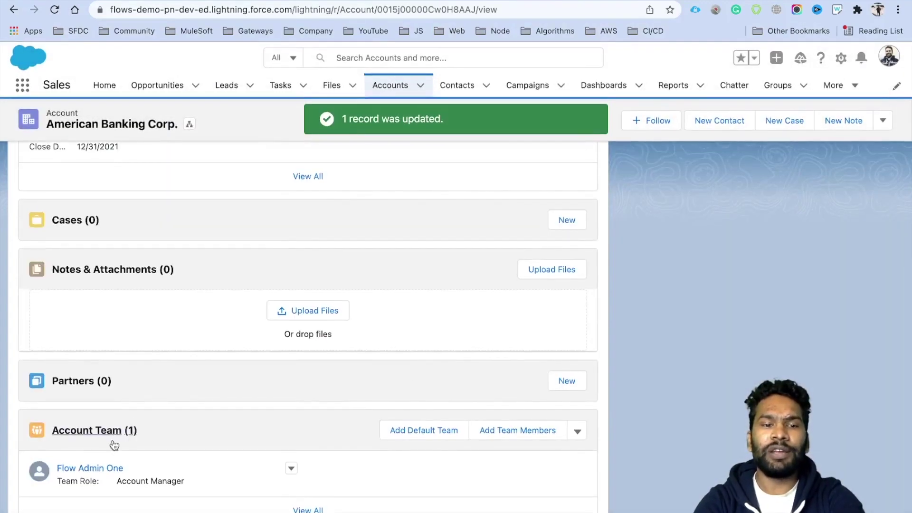
left_click_drag(131, 471, 69, 467)
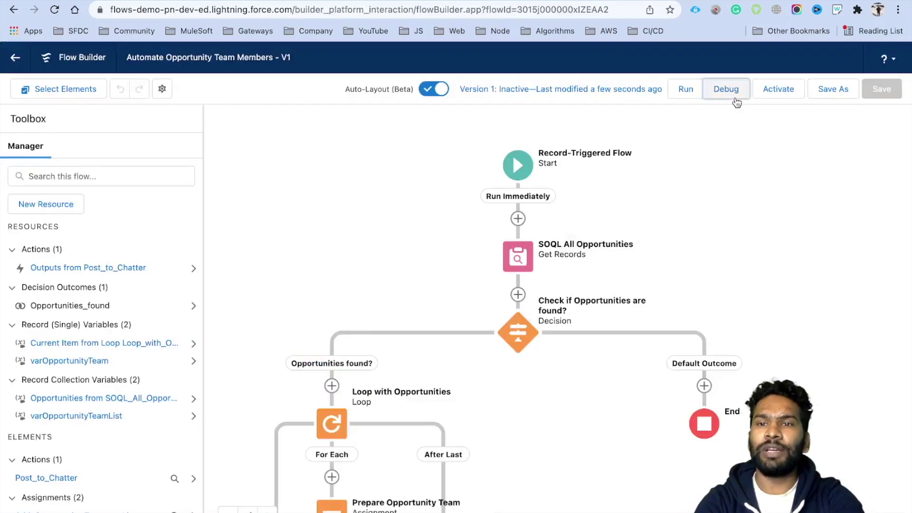
- Try to set up a debug run of the flow with the Flow Admin One account team member as triggering record
left_click(717, 90)
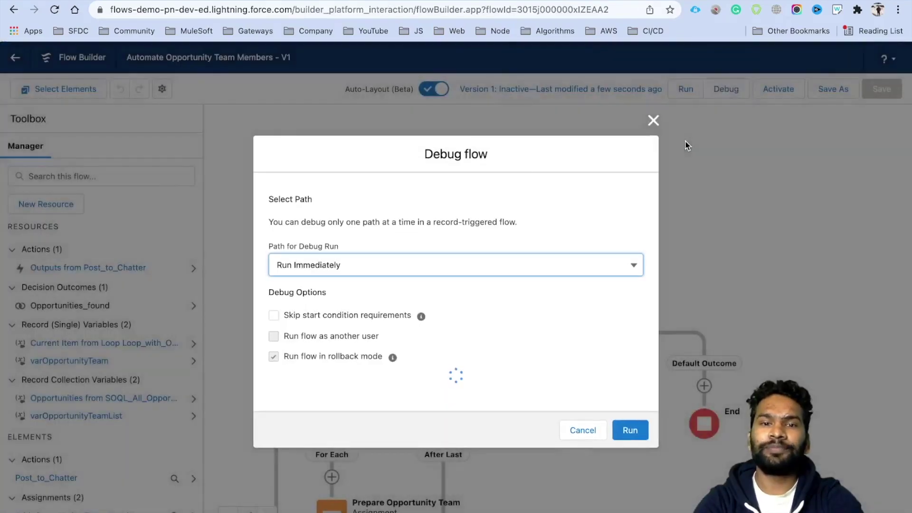
left_click(328, 404)
type("Flow")
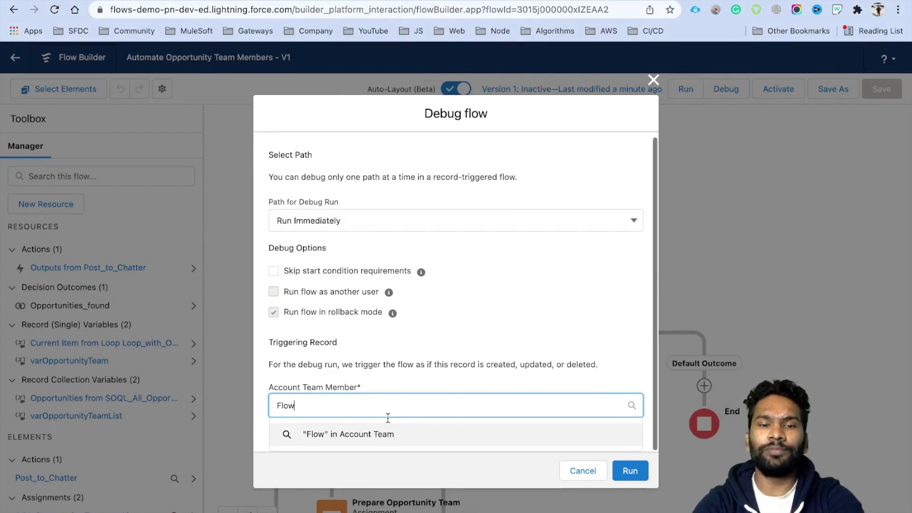
left_click(375, 433)
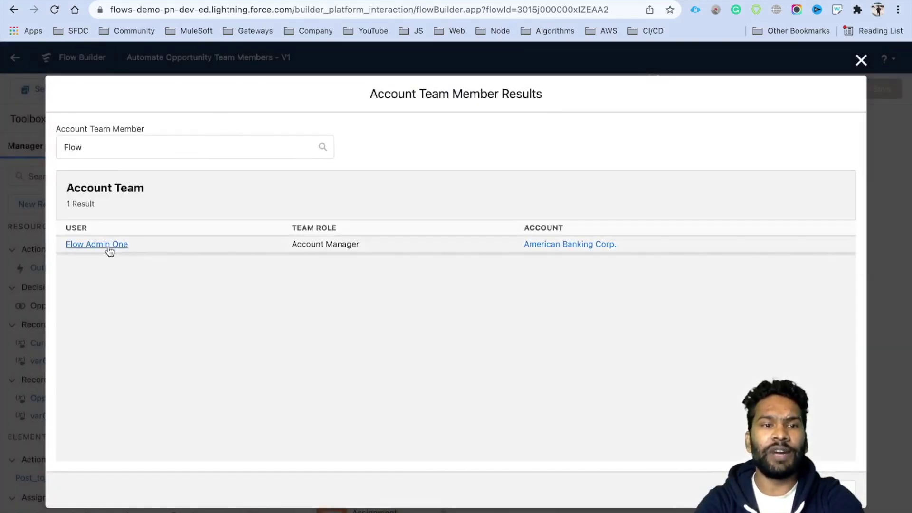
left_click(106, 246)
left_click(425, 409)
type("flow")
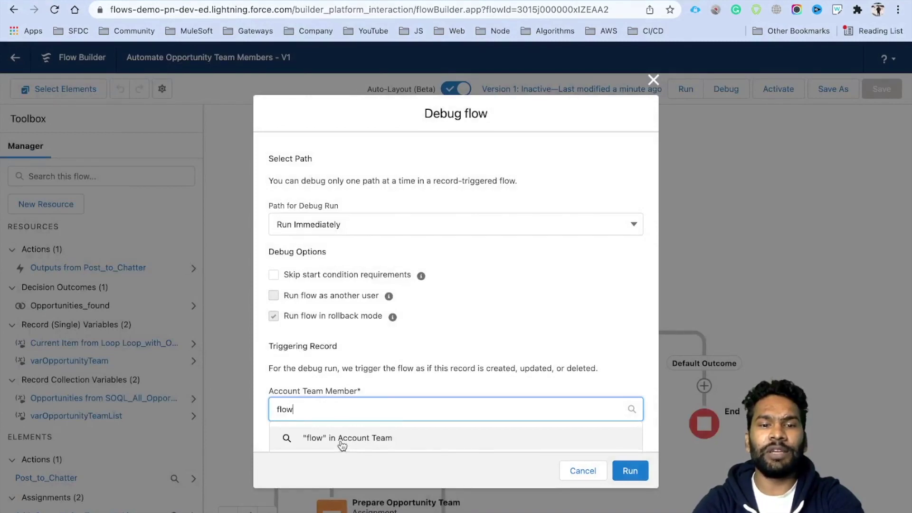
left_click(342, 438)
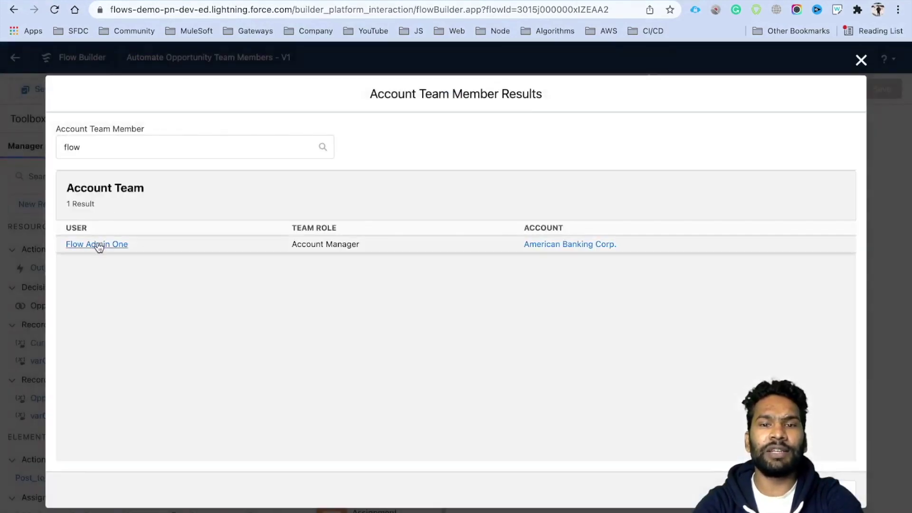
left_click(98, 245)
key("Escape")
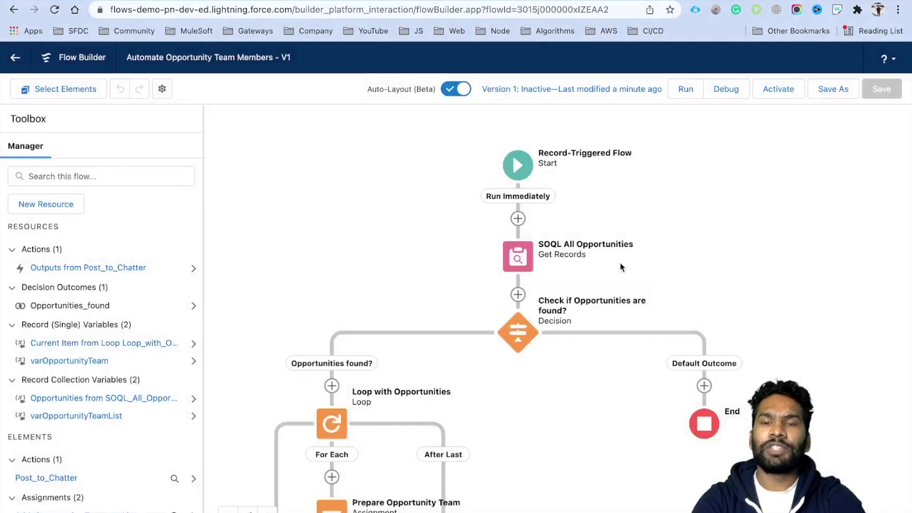
- Activate the Automate Opportunity Team Members flow
left_click_drag(582, 284, 597, 256)
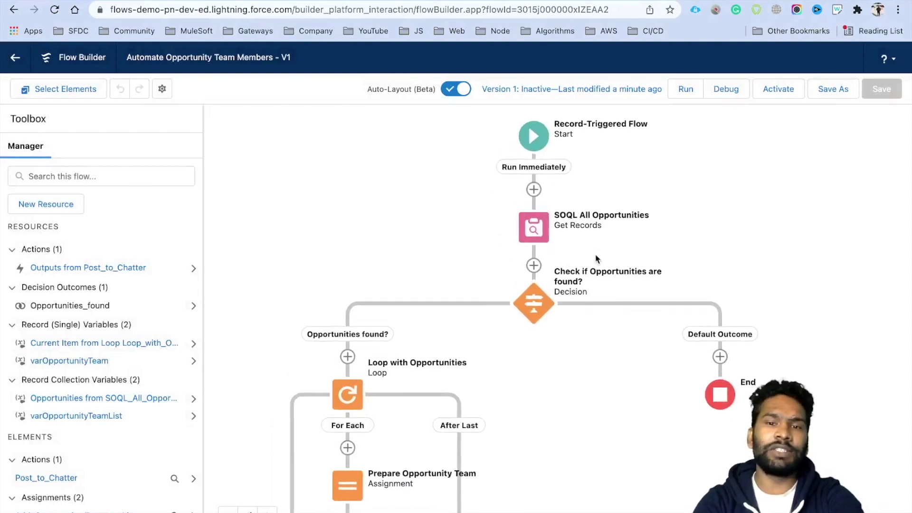
left_click(775, 90)
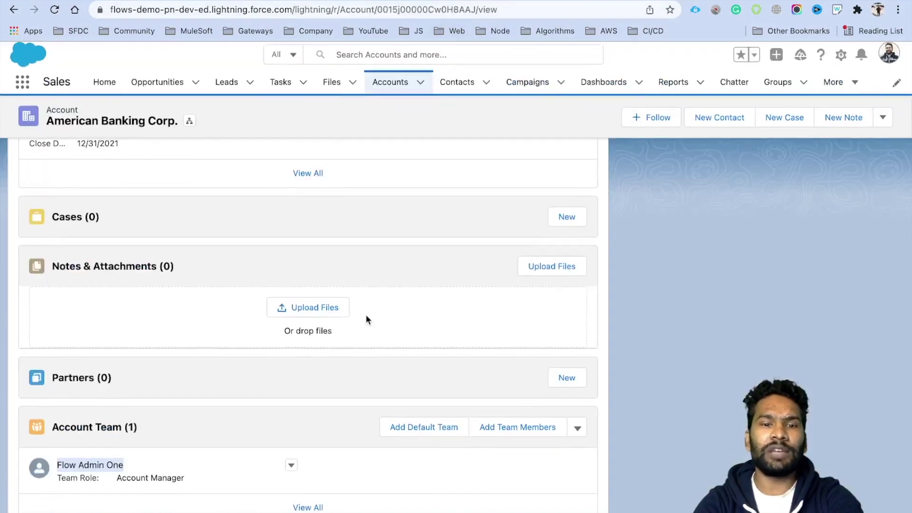
- Open the American Banking Corp. opportunity from the account and examine its related lists for opportunity team members
scroll(313, 387, "up", 5)
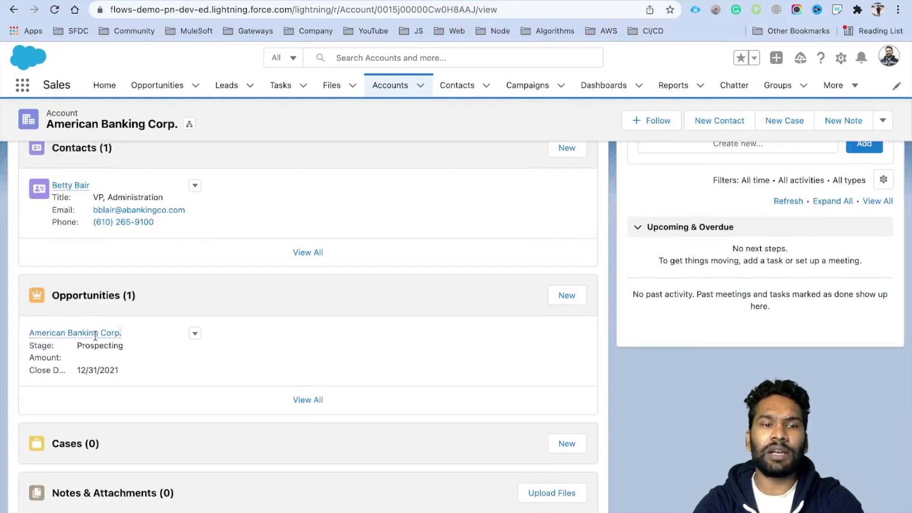
left_click_drag(95, 336, 24, 336)
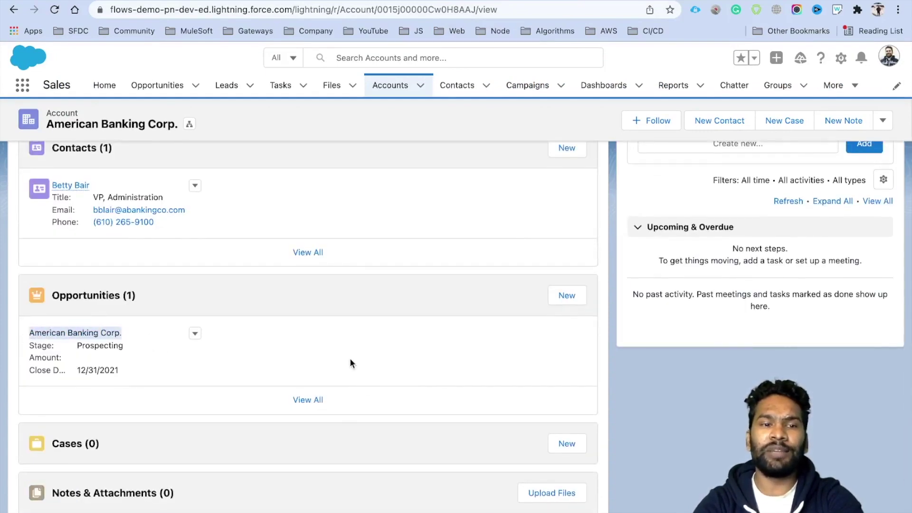
scroll(349, 358, "down", 5)
scroll(312, 351, "up", 2)
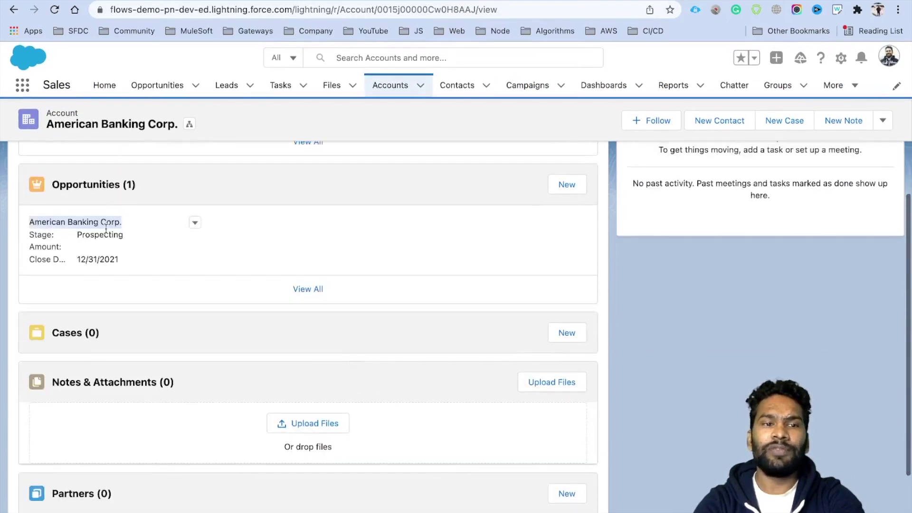
mouse_move(104, 230)
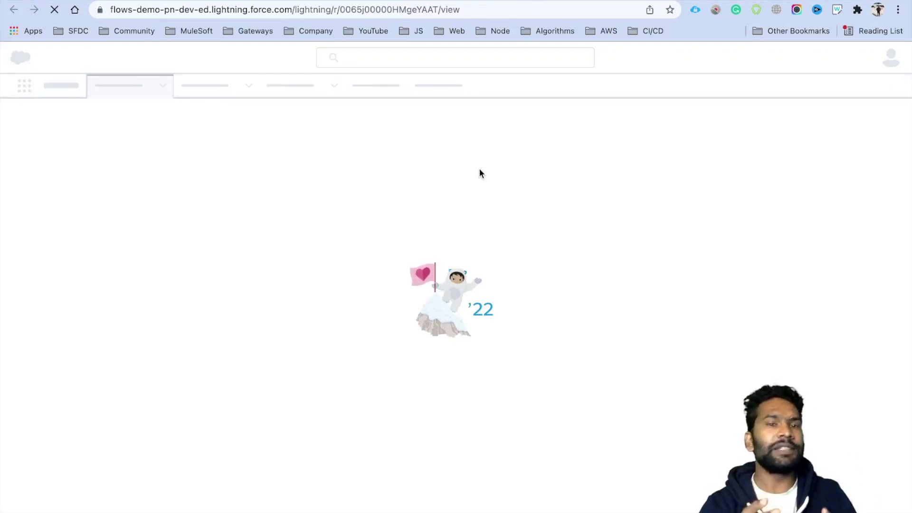
scroll(702, 315, "down", 3)
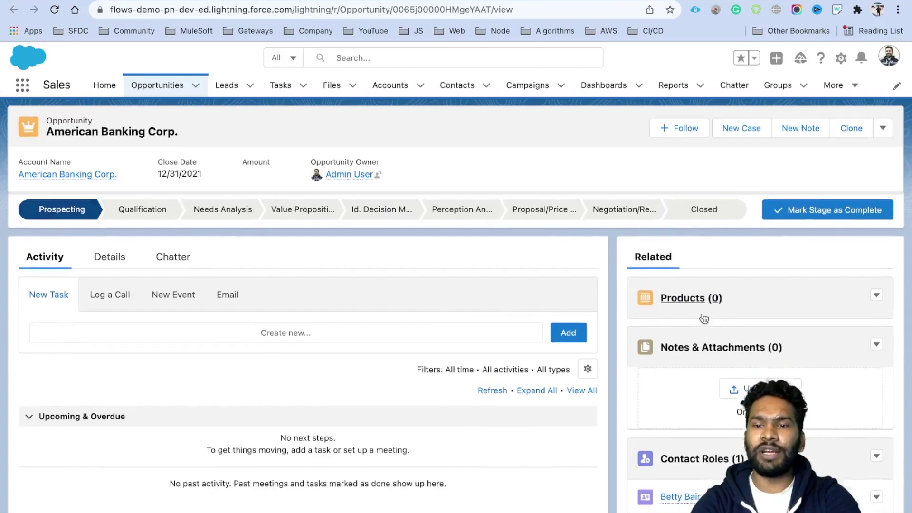
scroll(703, 318, "down", 5)
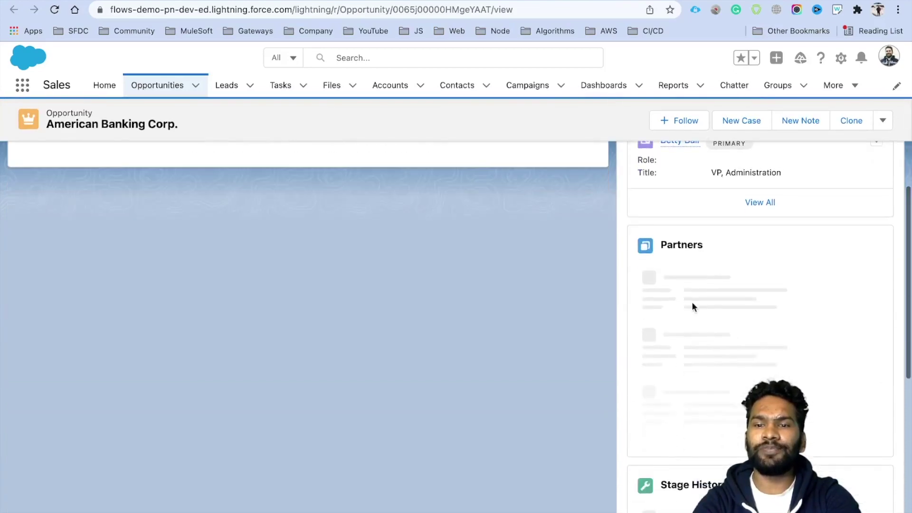
scroll(700, 315, "down", 3)
scroll(702, 332, "up", 4)
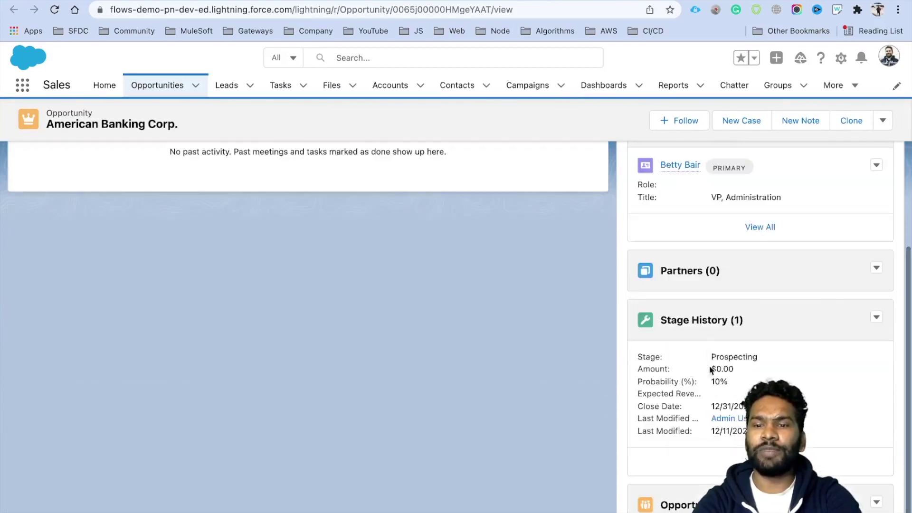
scroll(721, 460, "up", 1)
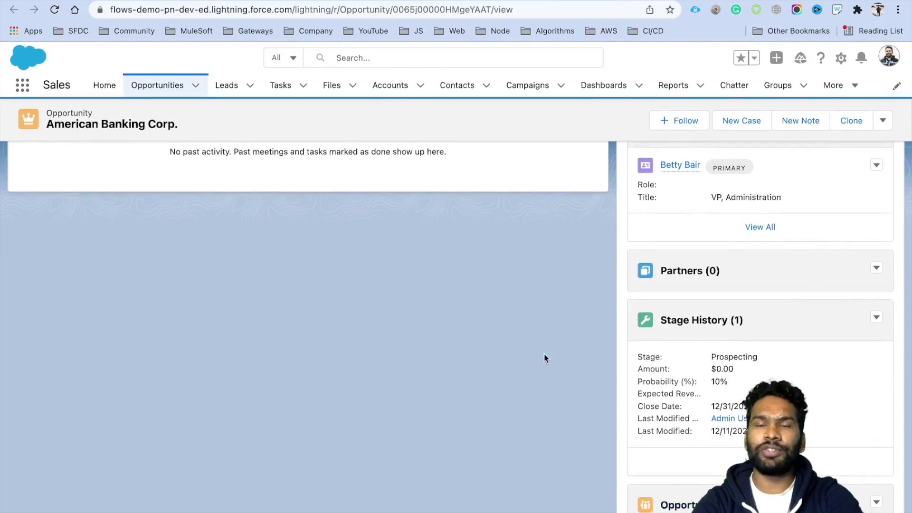
scroll(545, 359, "up", 10)
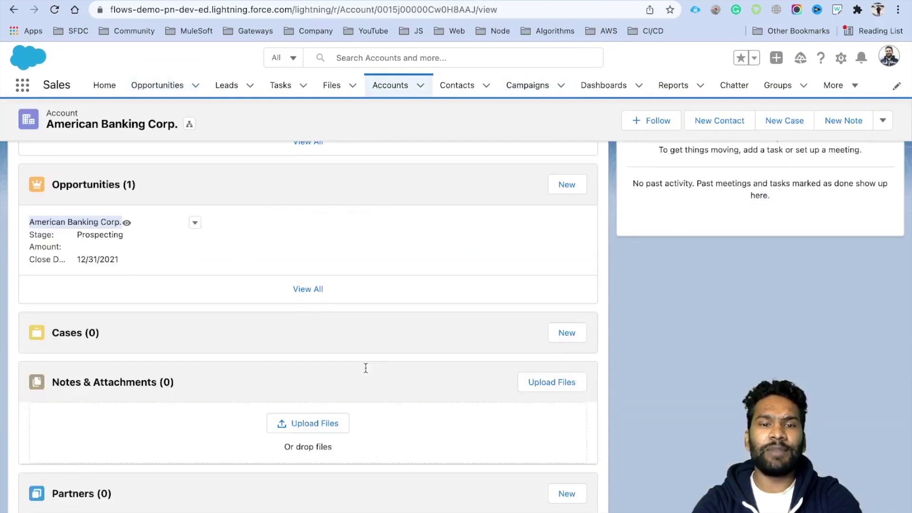
- Delete Flow Admin One from the American Banking Corp. account team and confirm the deletion
scroll(366, 367, "down", 3)
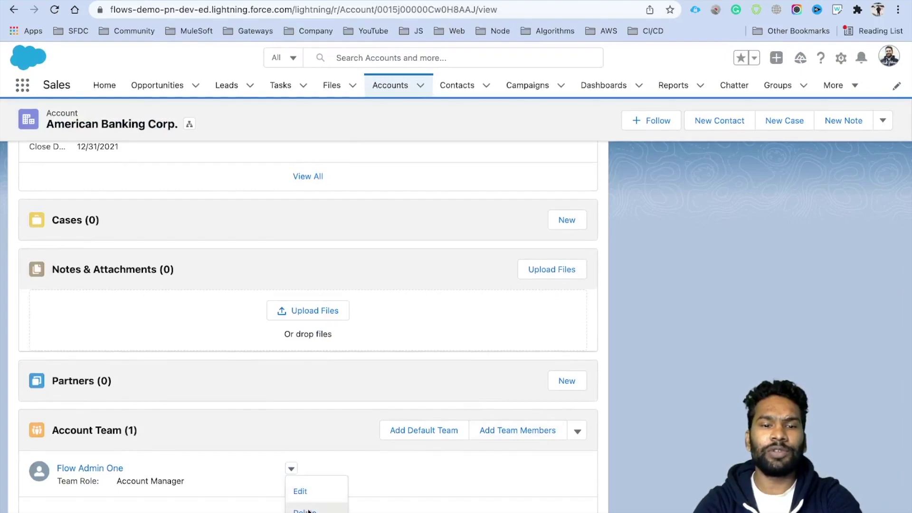
left_click(308, 511)
left_click(635, 325)
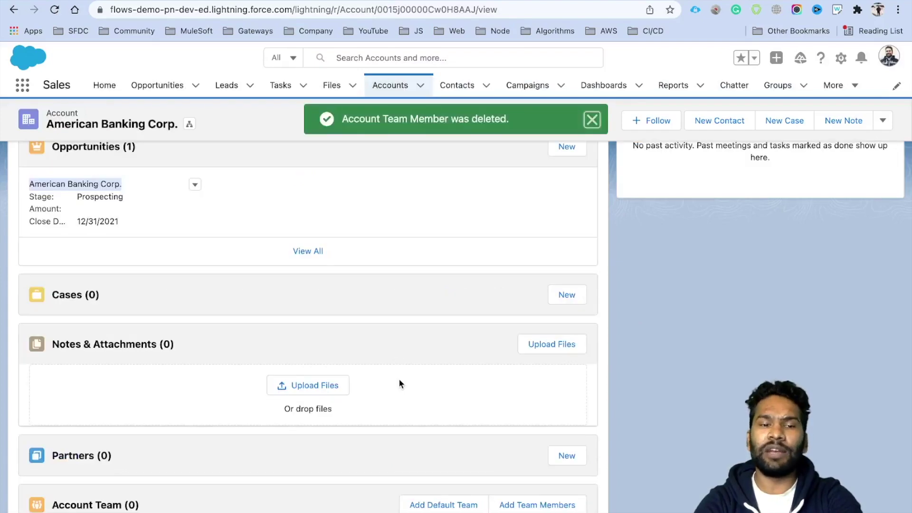
- Add Flow Admin One to the American Banking Corp. account team entry form with the Lead Qualifier team role
left_click(536, 505)
left_click(126, 192)
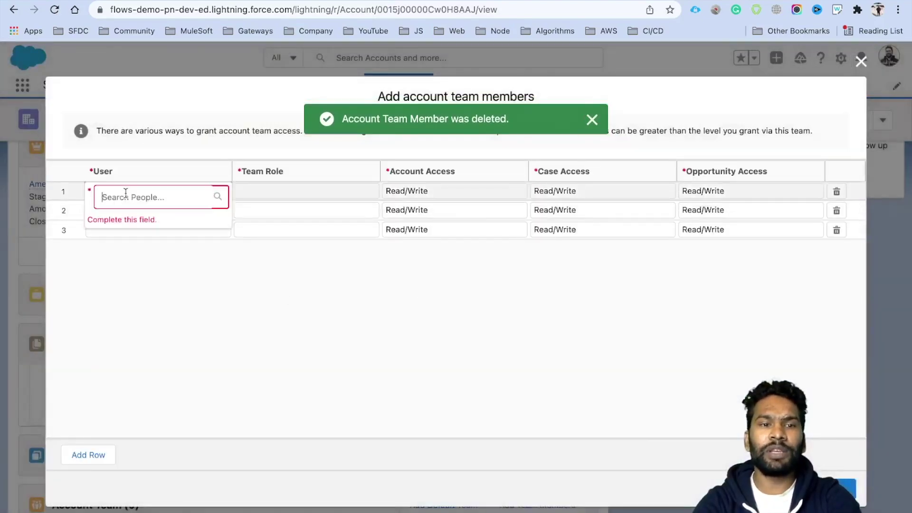
left_click(147, 252)
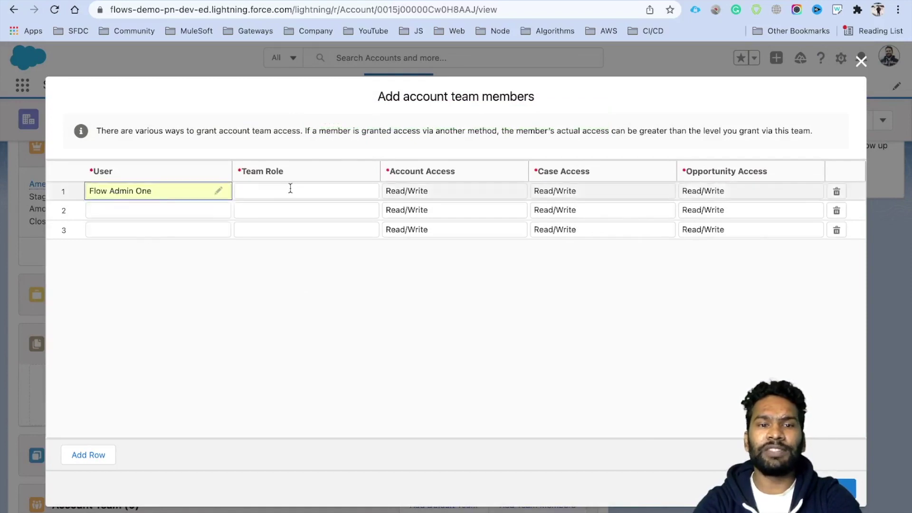
left_click(291, 190)
left_click(294, 198)
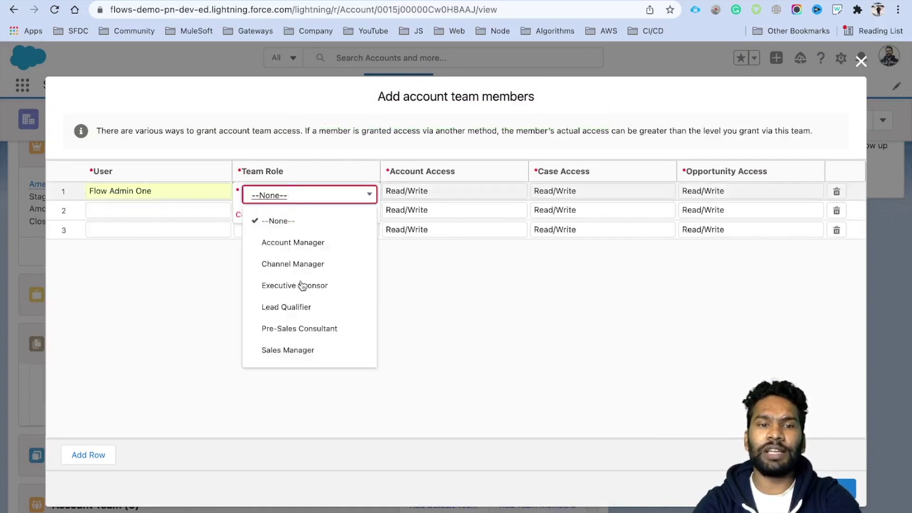
left_click(304, 307)
- Keep Read/Write for the new member's account, case and opportunity access, and save the account team member
left_click(476, 199)
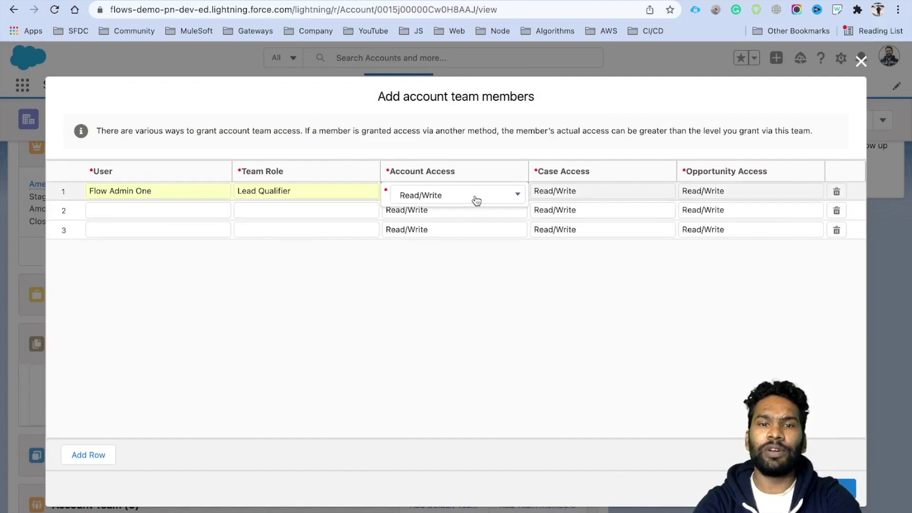
left_click(476, 198)
left_click(463, 222)
left_click(610, 190)
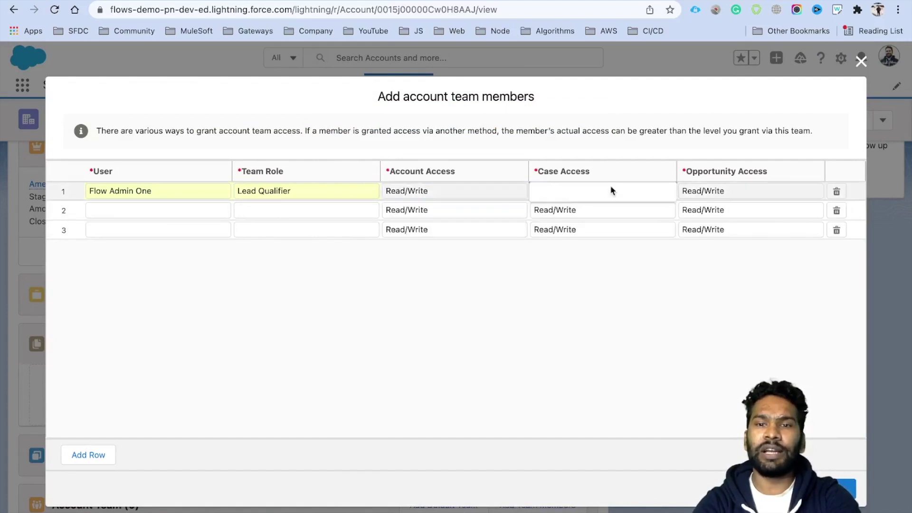
left_click(712, 189)
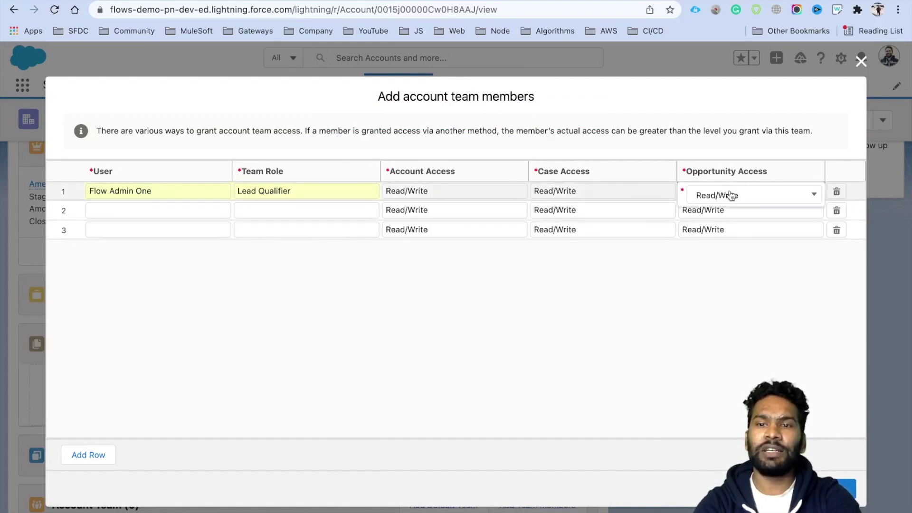
left_click(730, 195)
left_click(730, 232)
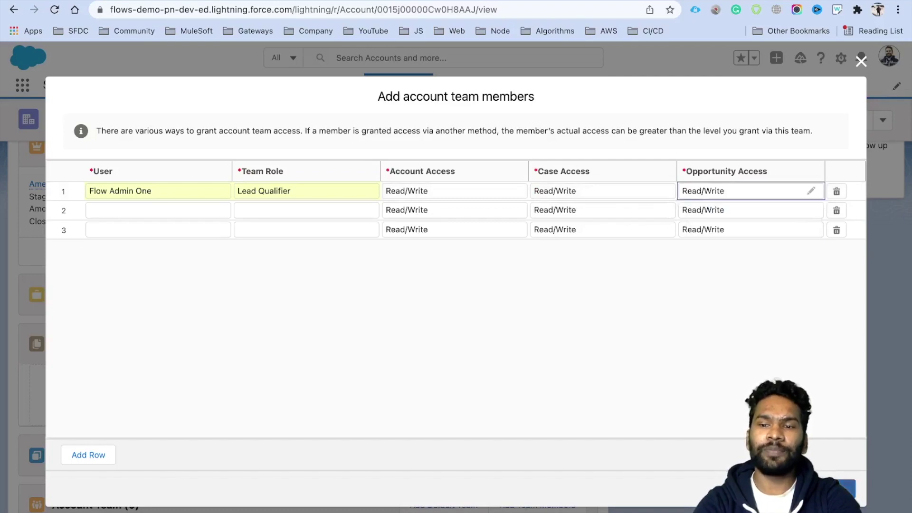
left_click(840, 488)
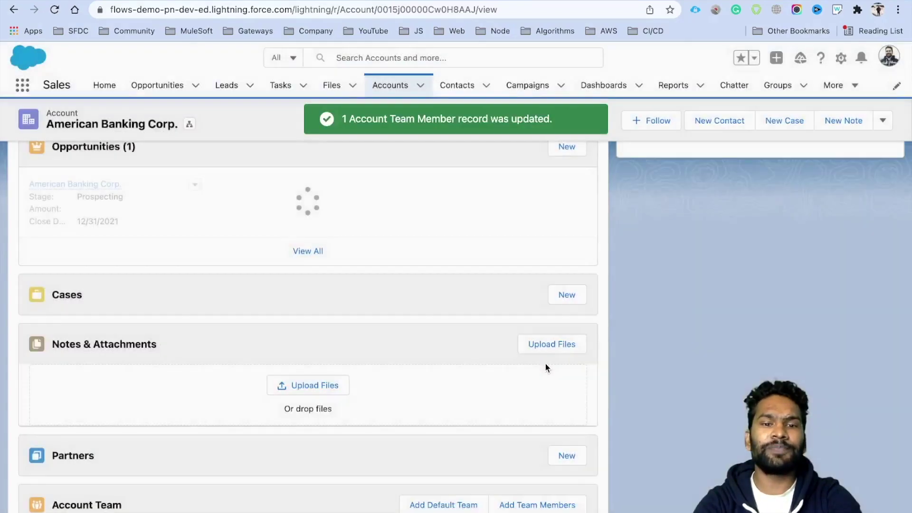
- Open the American Banking Corp. opportunity's full Opportunity Team list and check the team member and member role
scroll(433, 390, "down", 2)
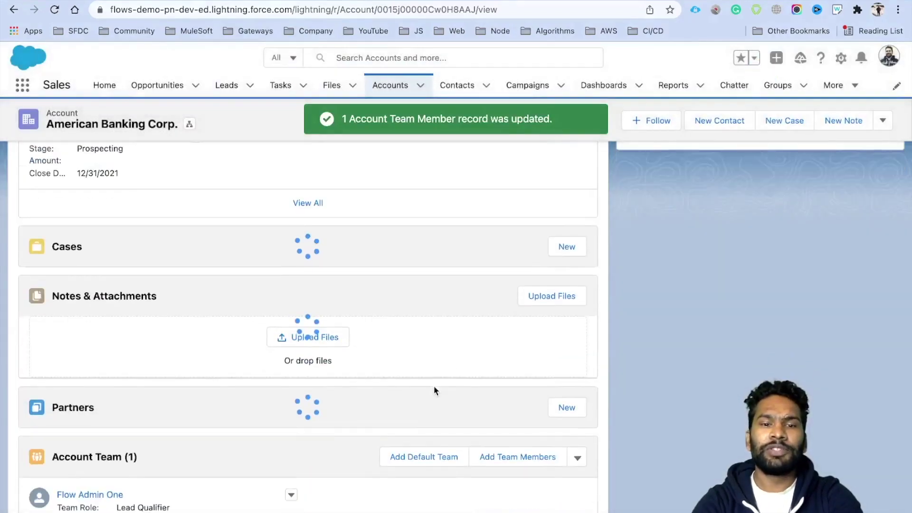
scroll(433, 391, "down", 1)
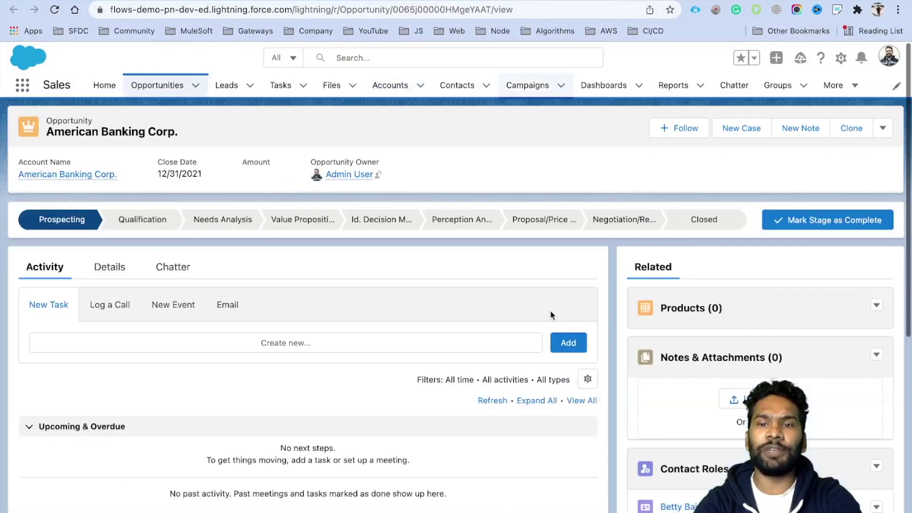
scroll(631, 417, "down", 10)
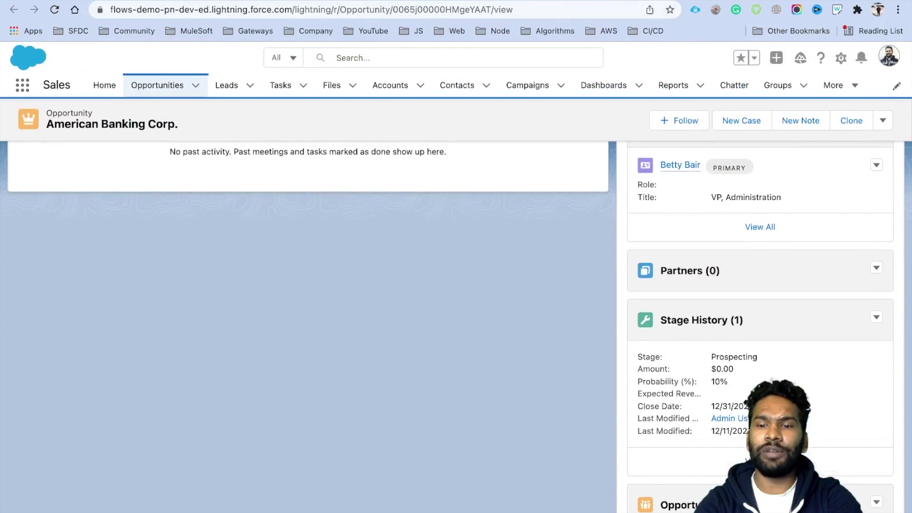
left_click(684, 507)
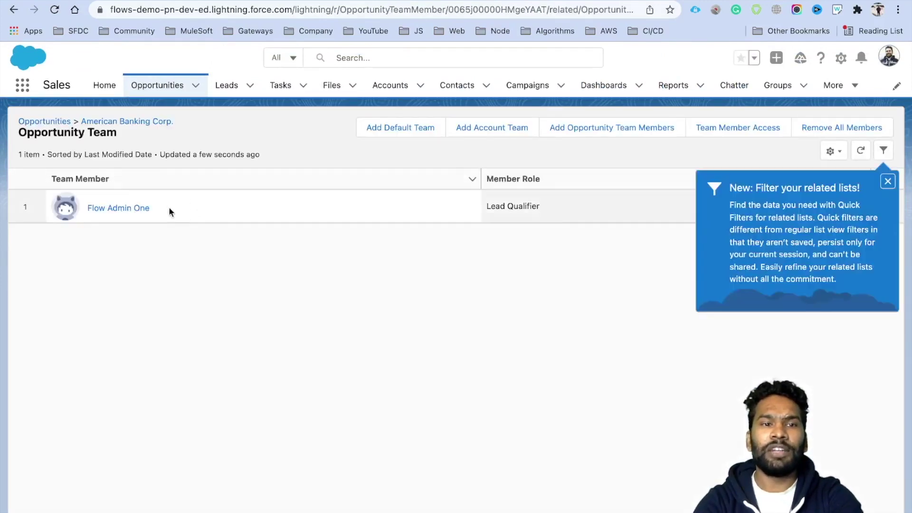
left_click_drag(179, 208, 79, 208)
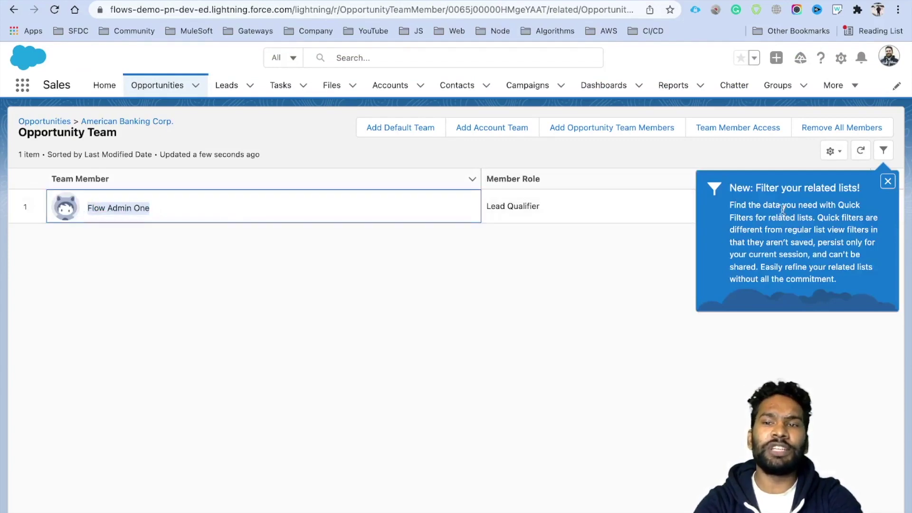
left_click(887, 183)
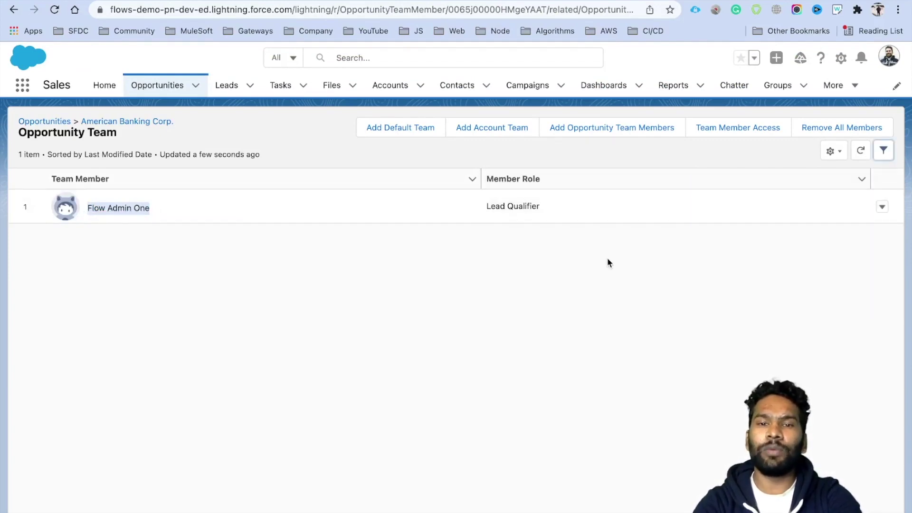
left_click_drag(546, 209, 491, 208)
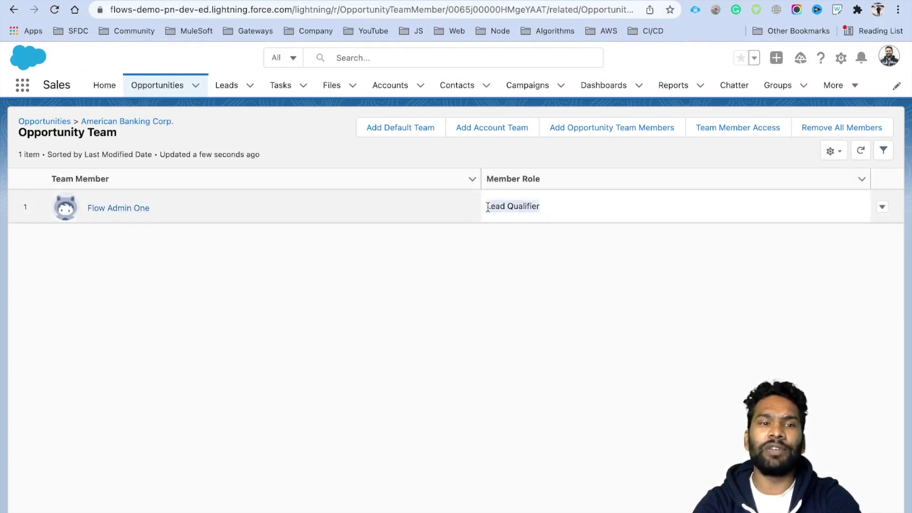
left_click_drag(175, 211, 83, 206)
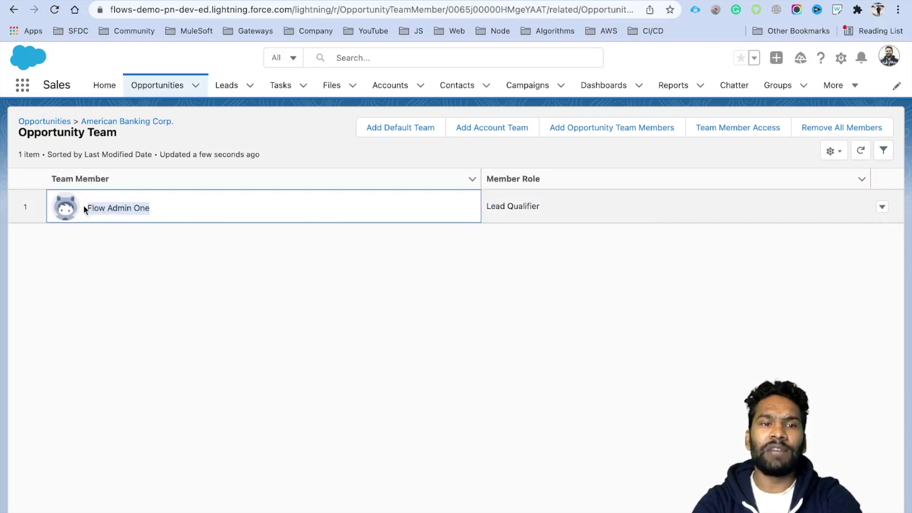
left_click(599, 154)
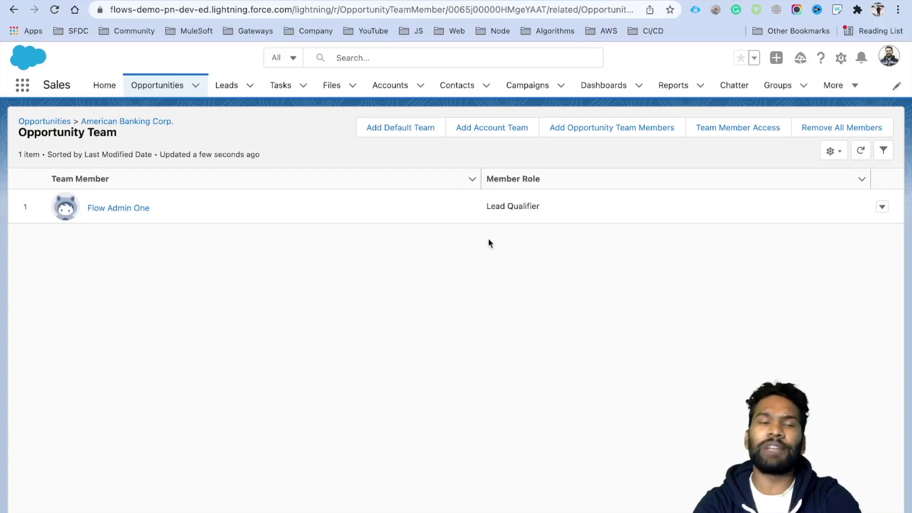
- Return to the American Banking Corp. account and examine the Opportunity Access options offered for new account team members
left_click(141, 122)
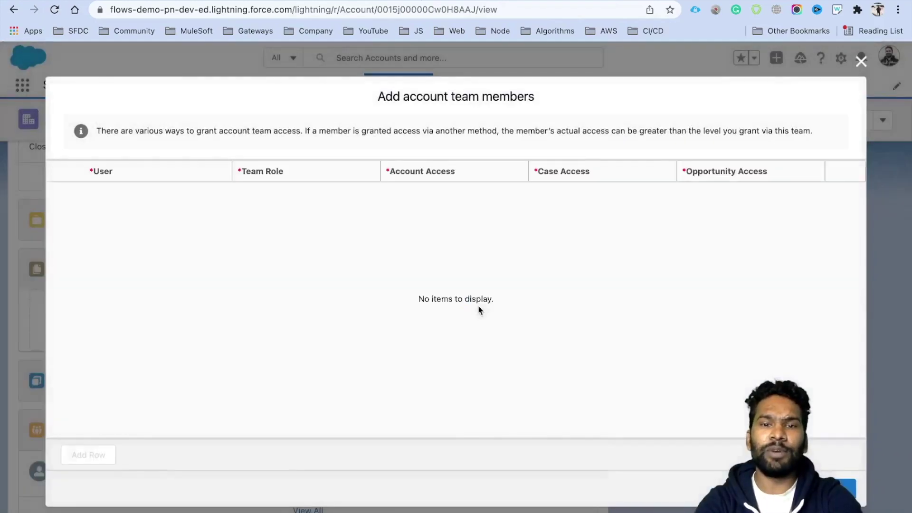
left_click_drag(769, 172, 686, 172)
left_click(705, 165)
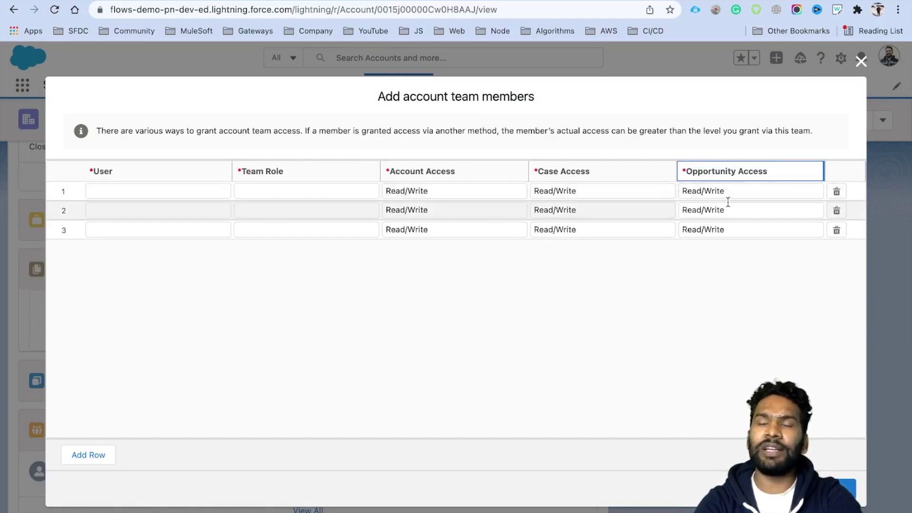
double_click(731, 193)
left_click(733, 197)
left_click(733, 197)
left_click(736, 198)
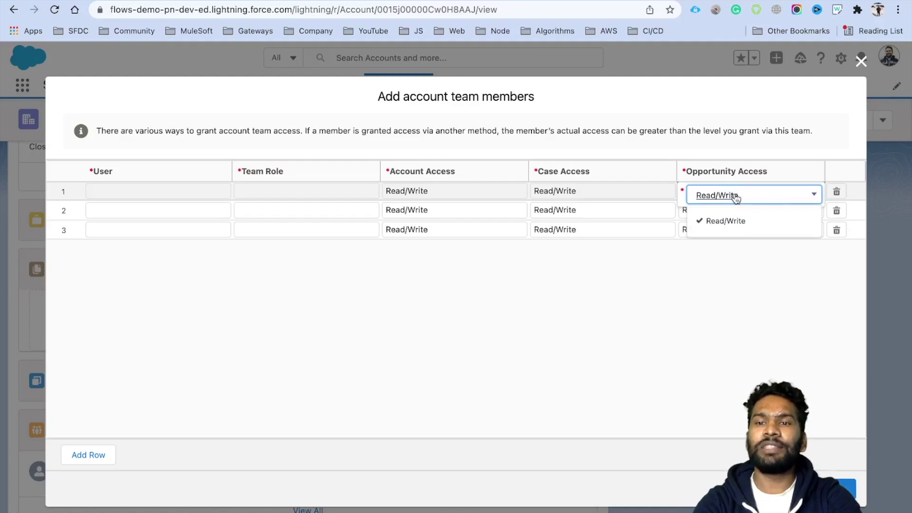
left_click(703, 310)
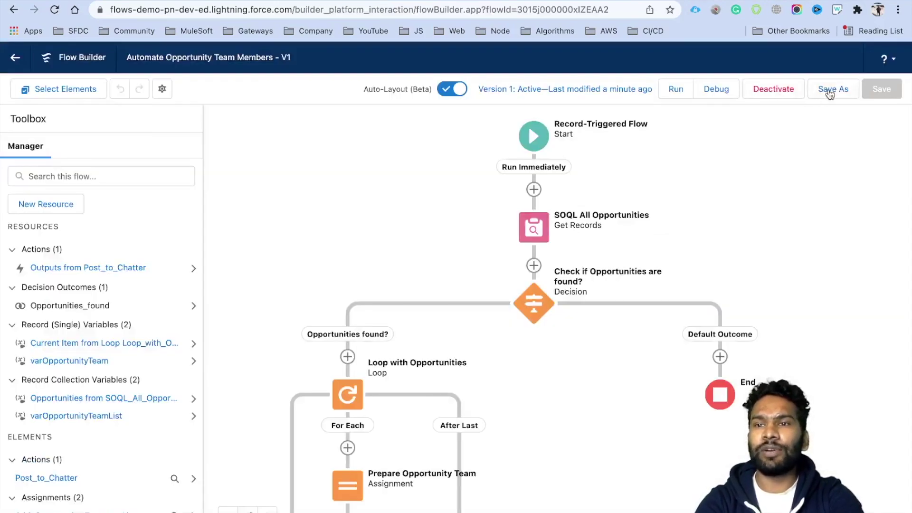
- Save the Automate Opportunity Team Members flow as a new version
left_click(831, 90)
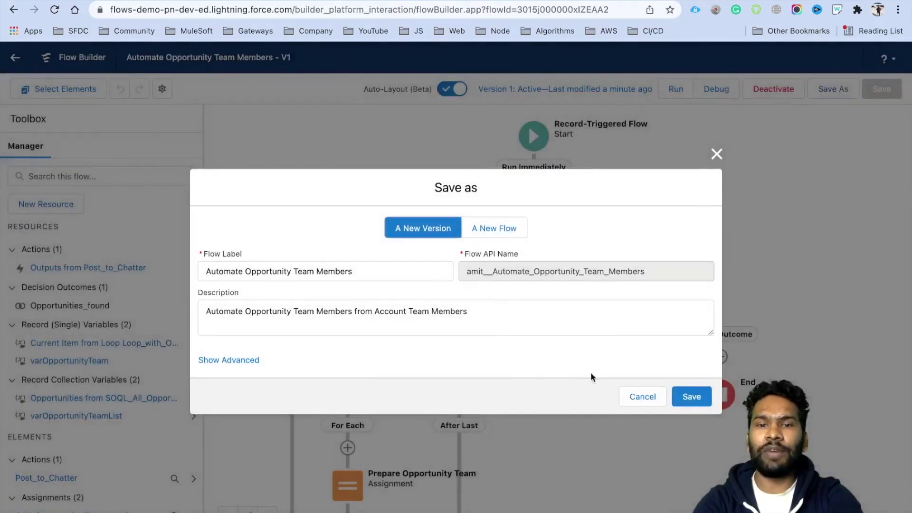
left_click(692, 396)
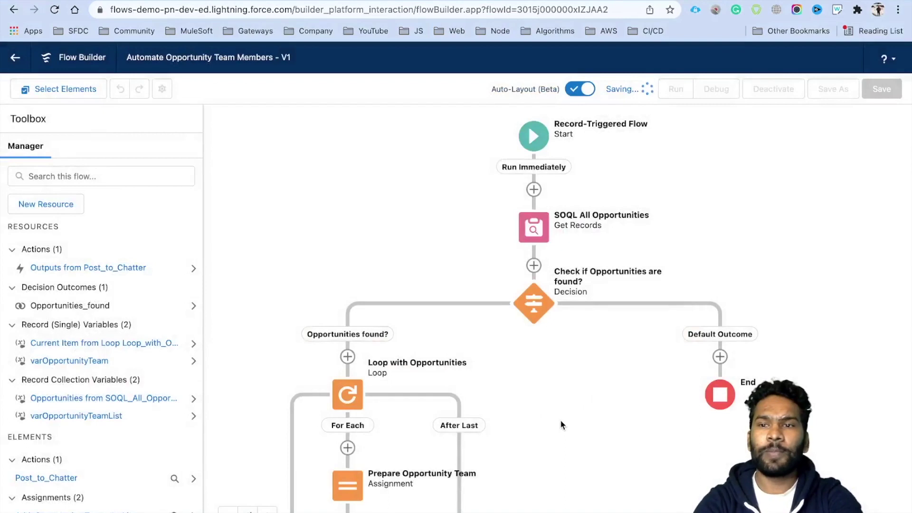
- In the Prepare Opportunity Team assignment, replace the fixed opportunity access value of varOpportunityTeam with $Record > Opportunity Access
left_click_drag(549, 363, 548, 274)
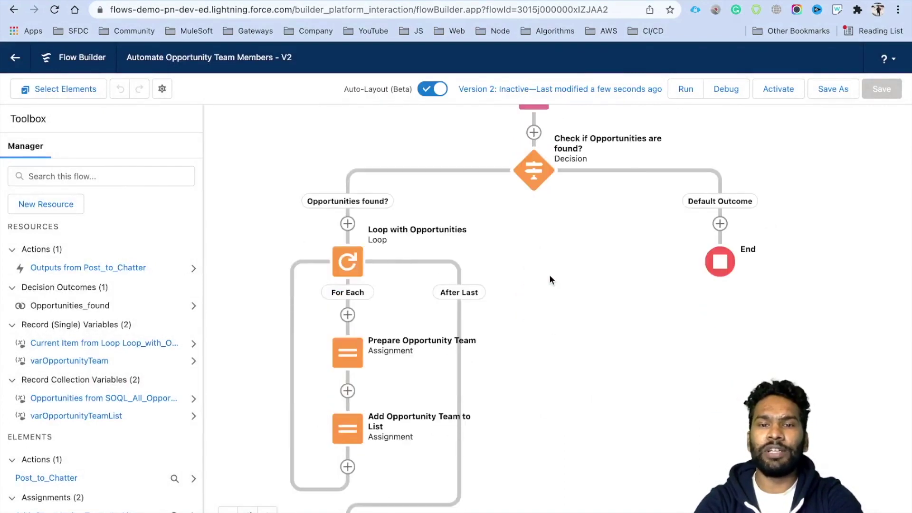
left_click_drag(546, 393, 577, 312)
left_click(389, 278)
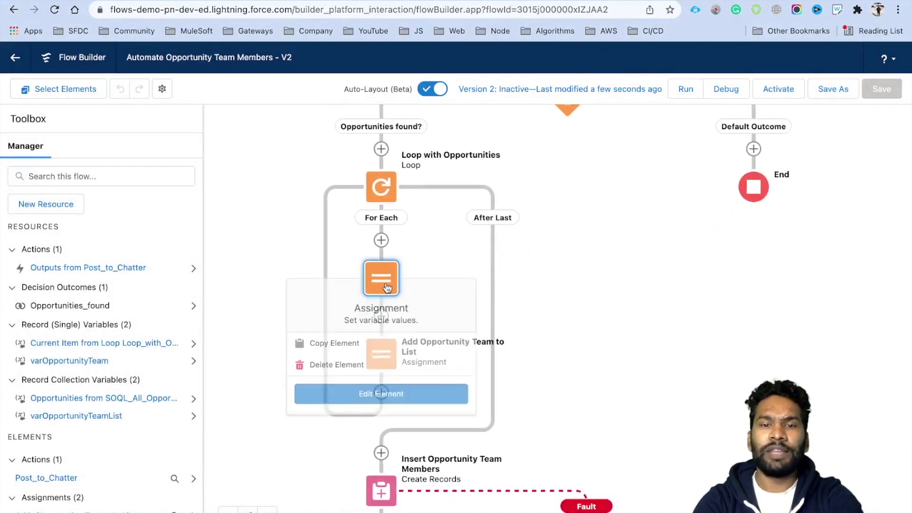
left_click(389, 393)
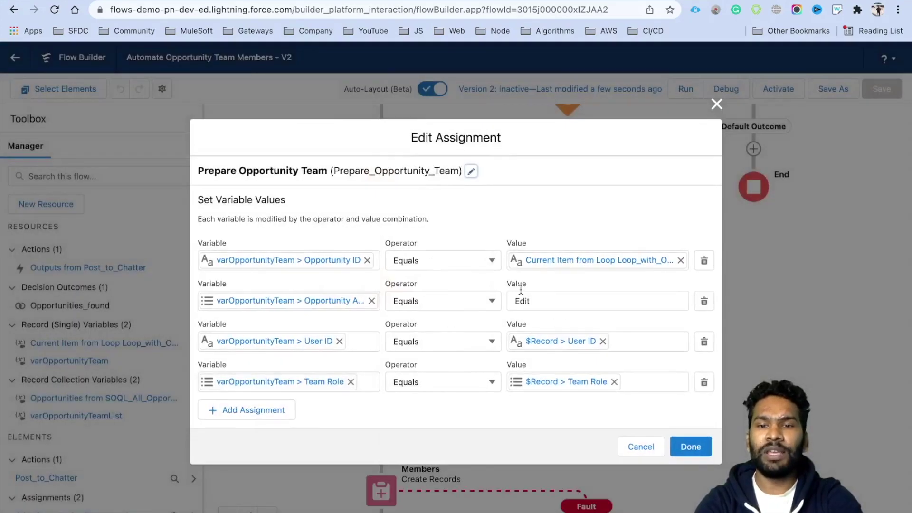
left_click(539, 300)
key("BackSpace")
key("BackSpace")
key("BackSpace")
key("BackSpace")
type("ec")
key("BackSpace")
key("BackSpace")
type("Rec")
left_click(572, 351)
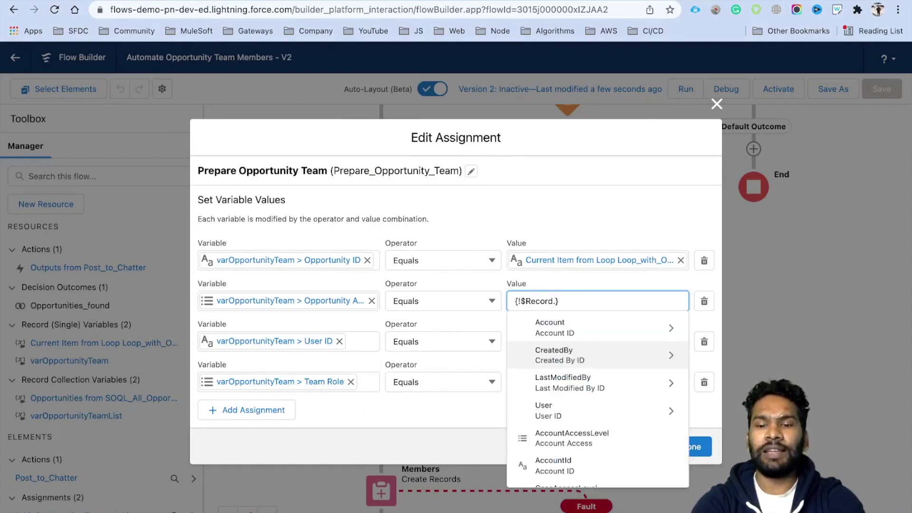
type("Opp")
left_click(573, 327)
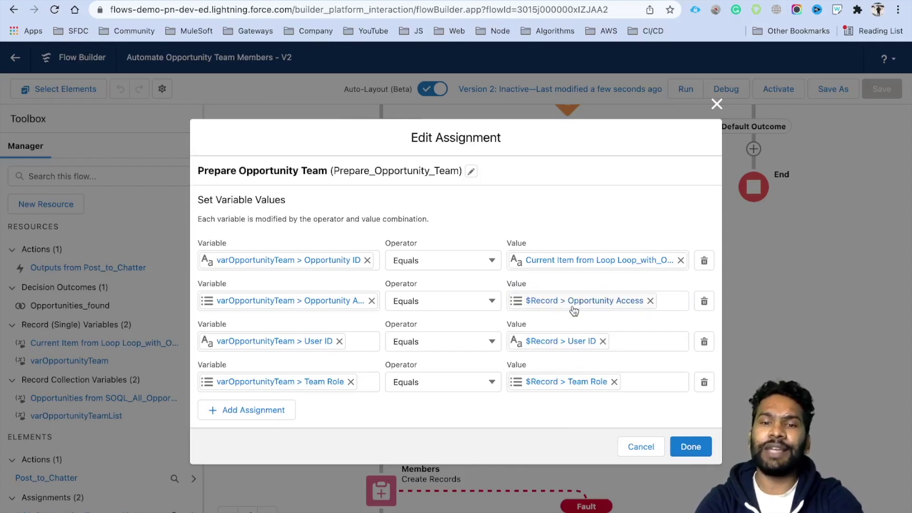
left_click(691, 447)
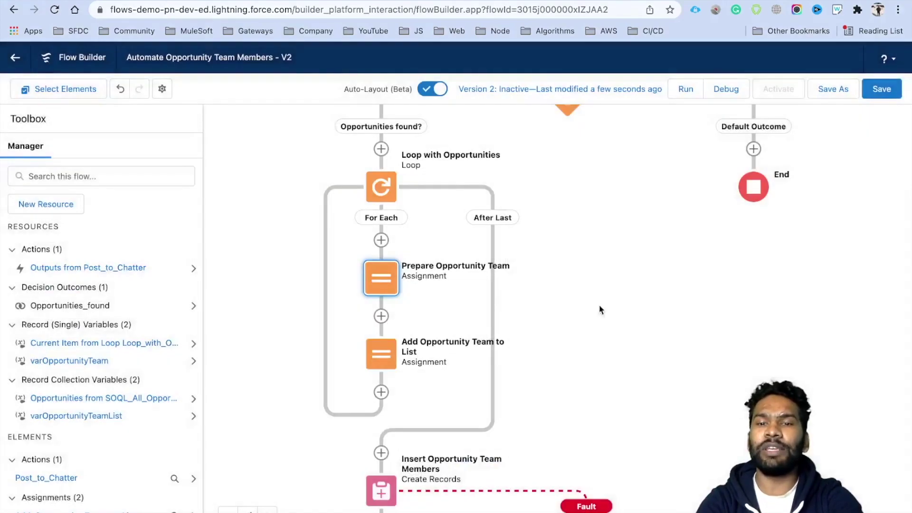
- Save the edited version 2 of the flow and activate it
left_click(877, 94)
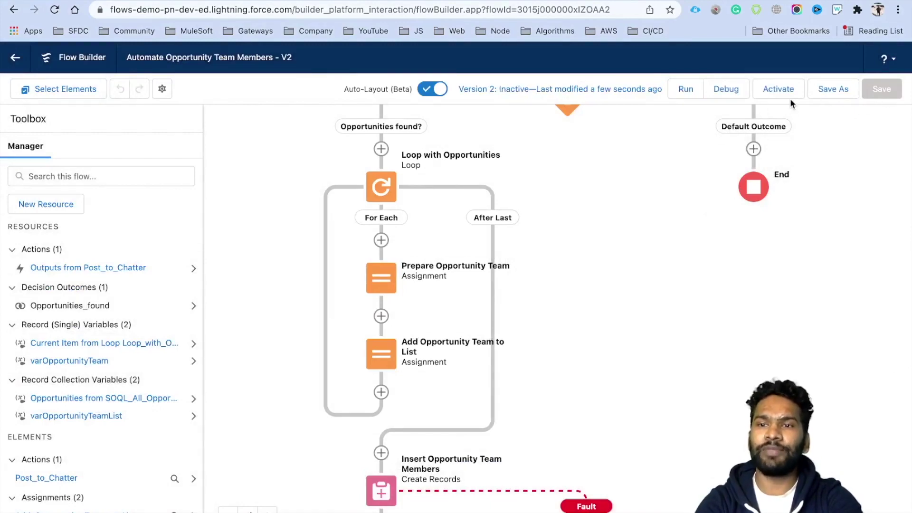
left_click(787, 96)
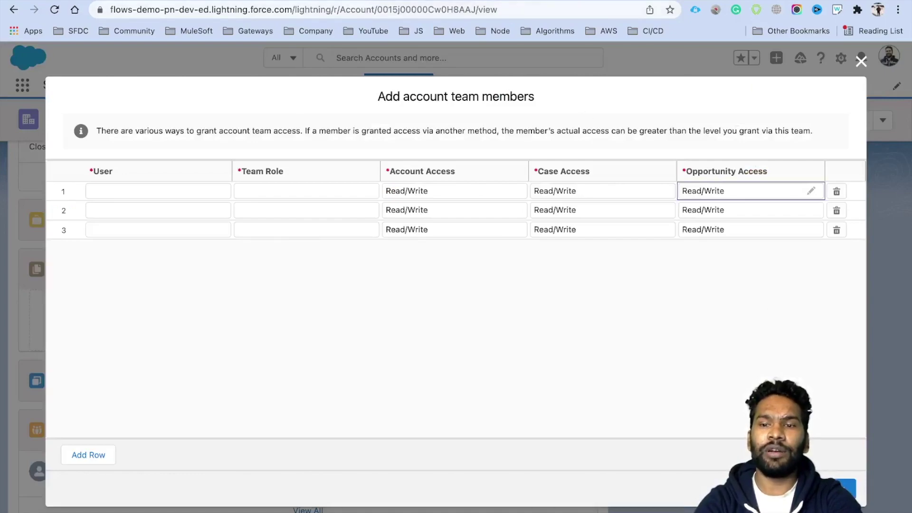
- Leave the current account's team entry without saving and start adding account team members on the Farmers Coop. of Florida account
key("Escape")
left_click(390, 90)
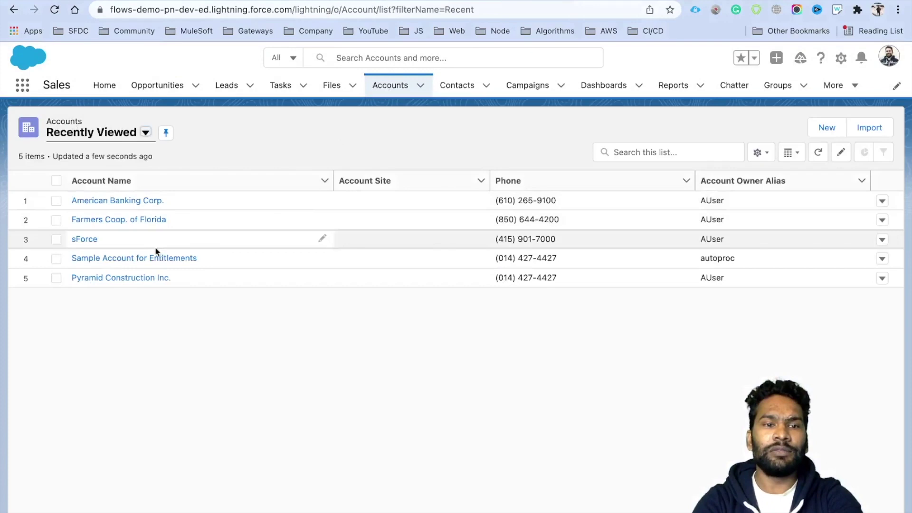
left_click(131, 220)
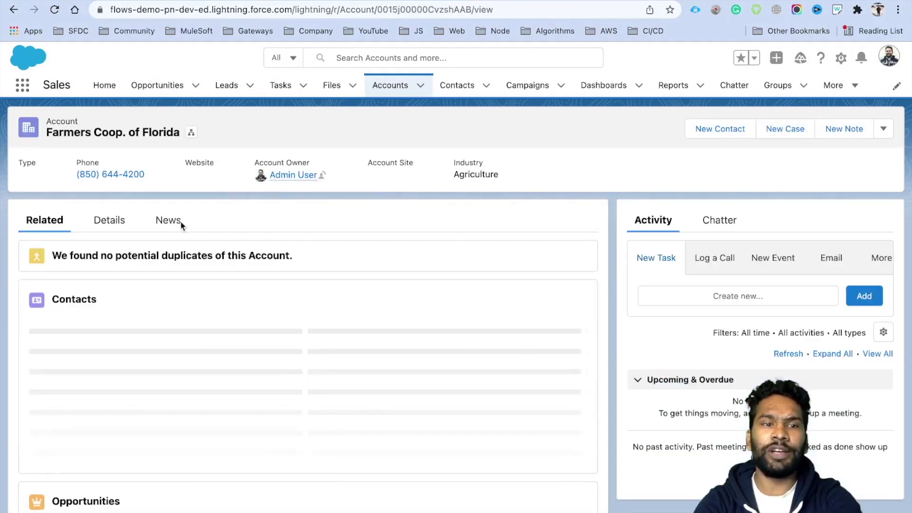
scroll(186, 353, "down", 6)
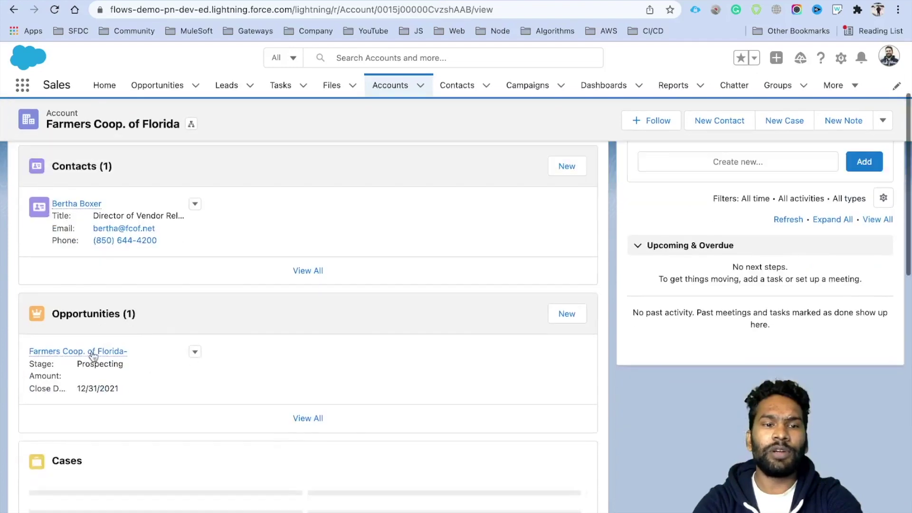
left_click(513, 506)
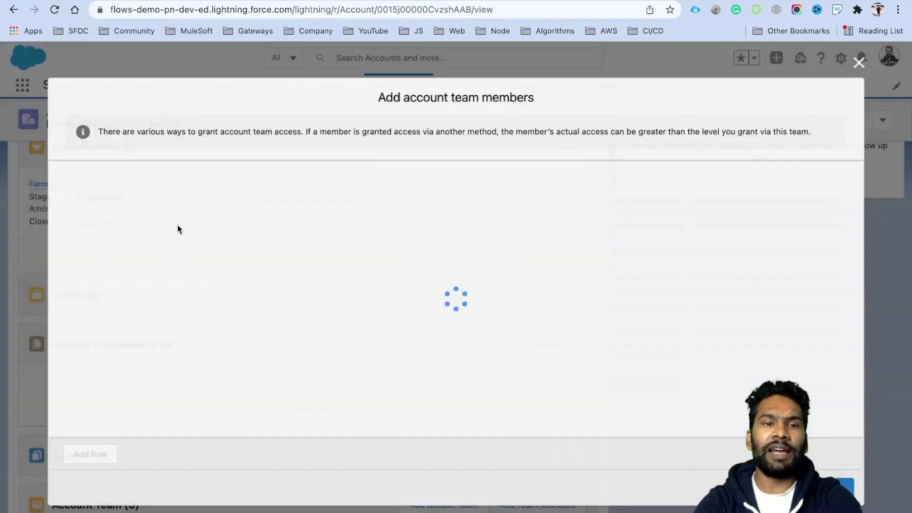
- Enter Flow Admin One as the first account team member with the Executive Sponsor role
left_click(141, 191)
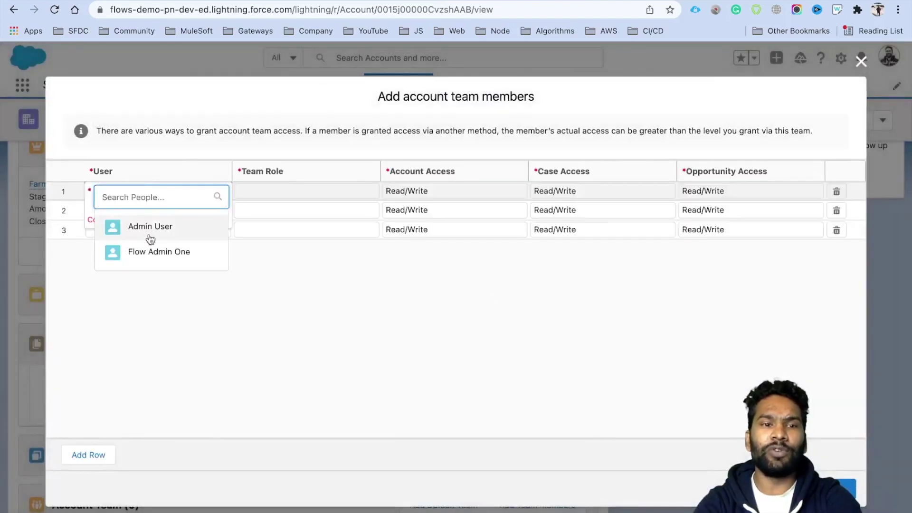
left_click(153, 251)
left_click(330, 192)
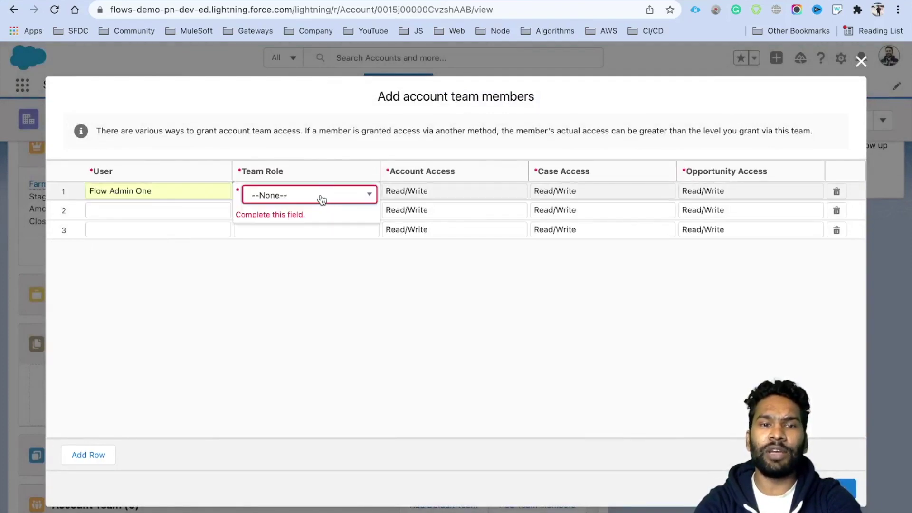
left_click(322, 200)
left_click(314, 287)
- Enter Integration User as the second account team member with the Channel Manager role, and save the team members
left_click(168, 207)
left_click(165, 210)
type("in")
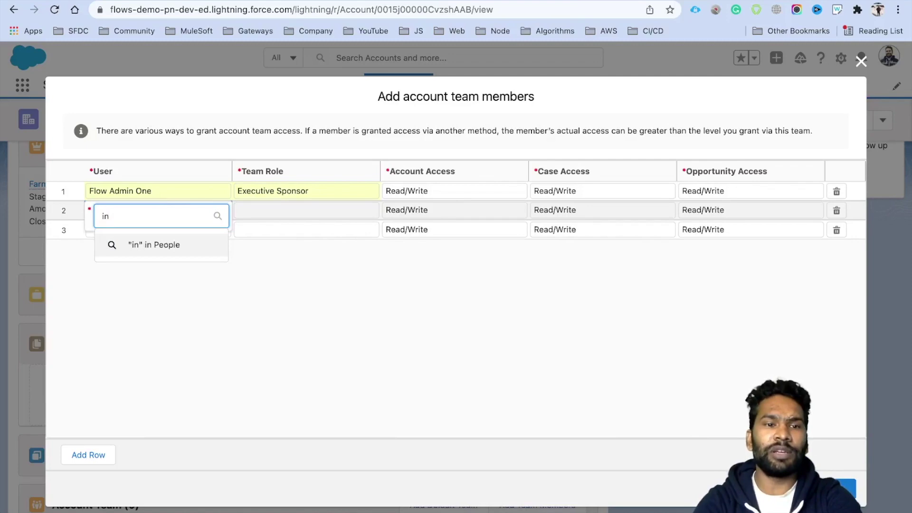
type("teg")
left_click(161, 246)
left_click(305, 211)
left_click(305, 215)
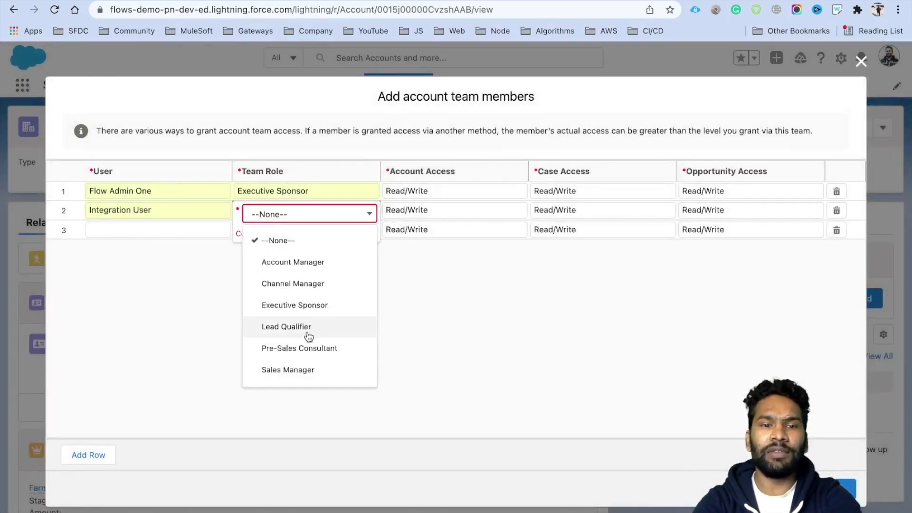
left_click(315, 306)
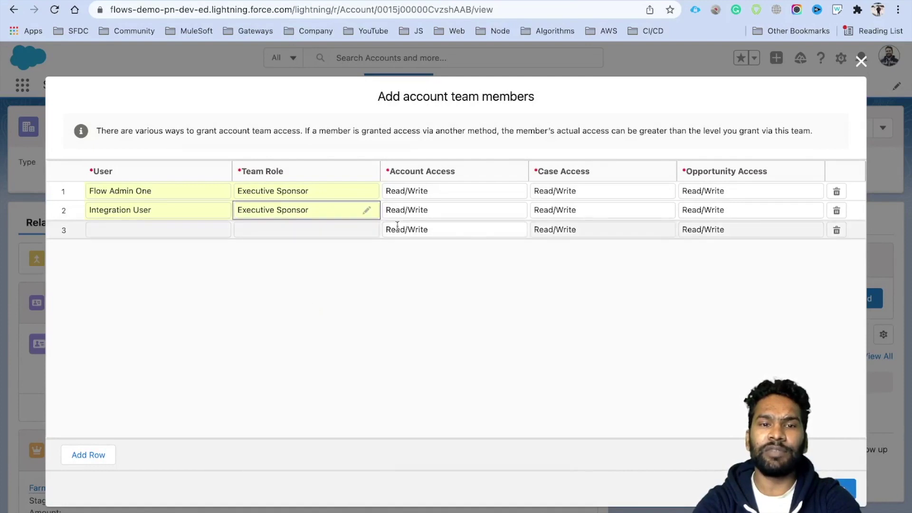
left_click(366, 211)
left_click(363, 214)
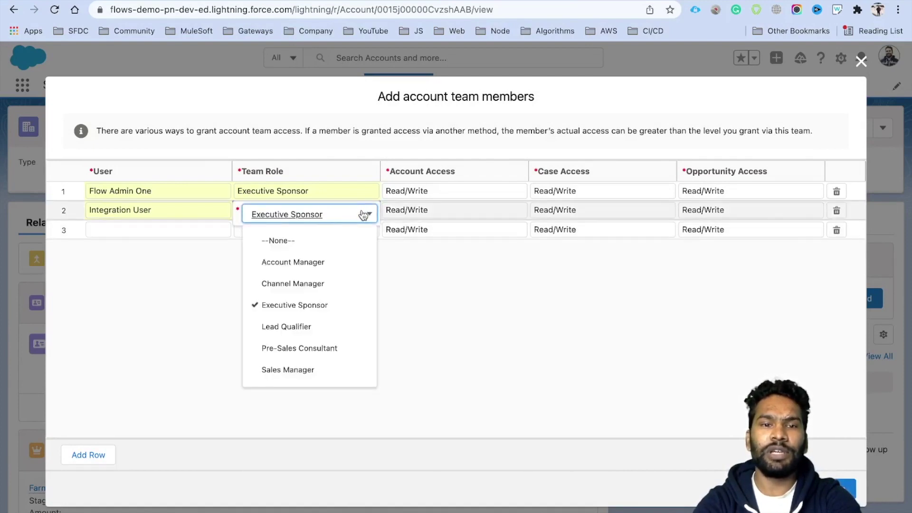
left_click(319, 284)
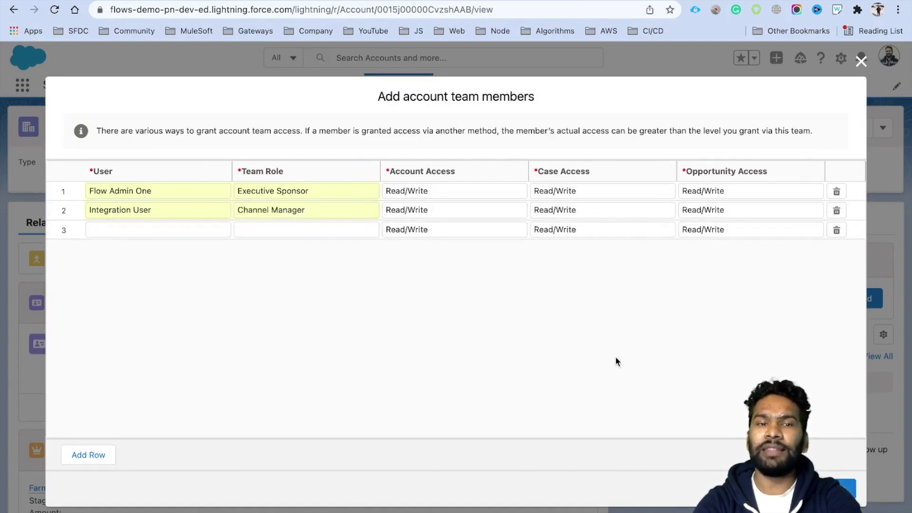
left_click(845, 486)
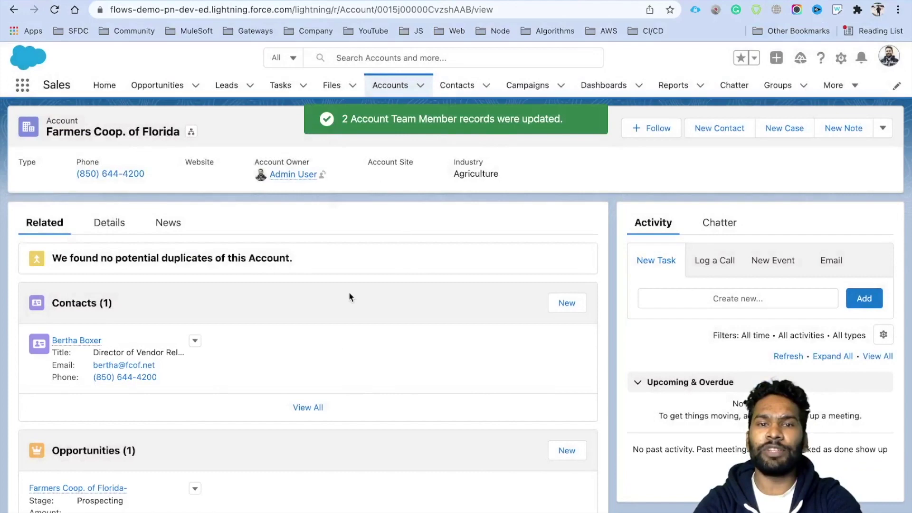
- Open the account's Farmers Coop. of Florida- opportunity and check the members and roles in its full Opportunity Team list
scroll(350, 266, "down", 3)
left_click(75, 419)
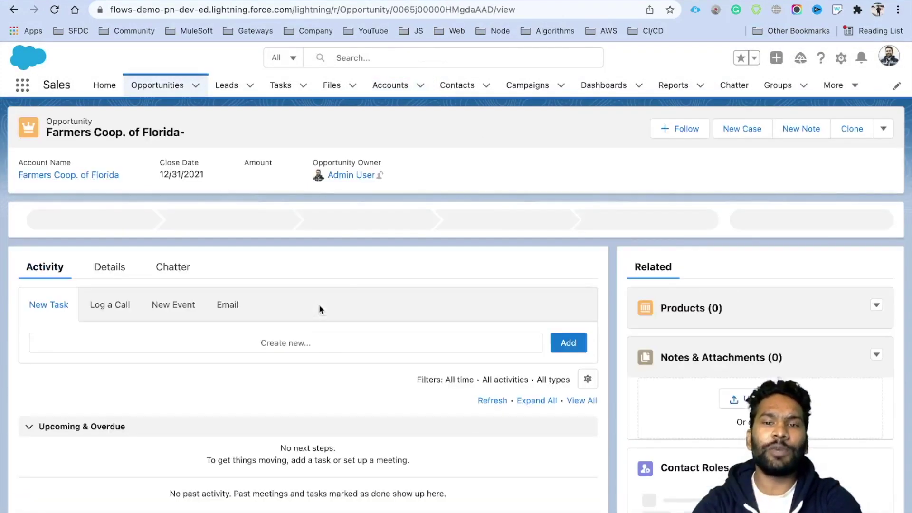
scroll(656, 323, "down", 10)
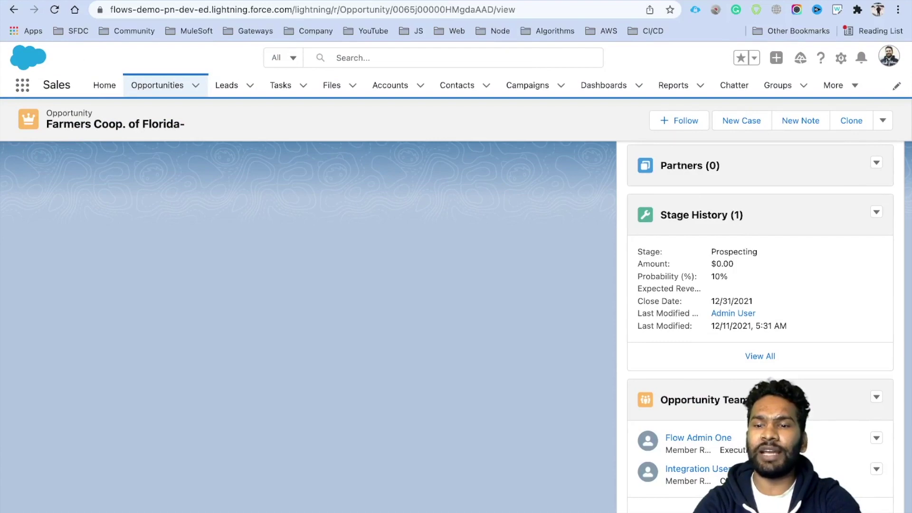
left_click(692, 401)
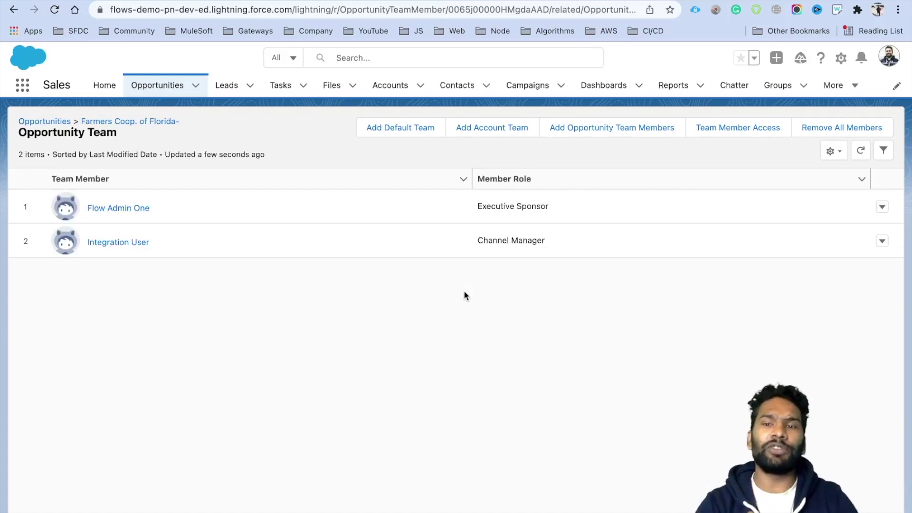
left_click(831, 151)
left_click(607, 148)
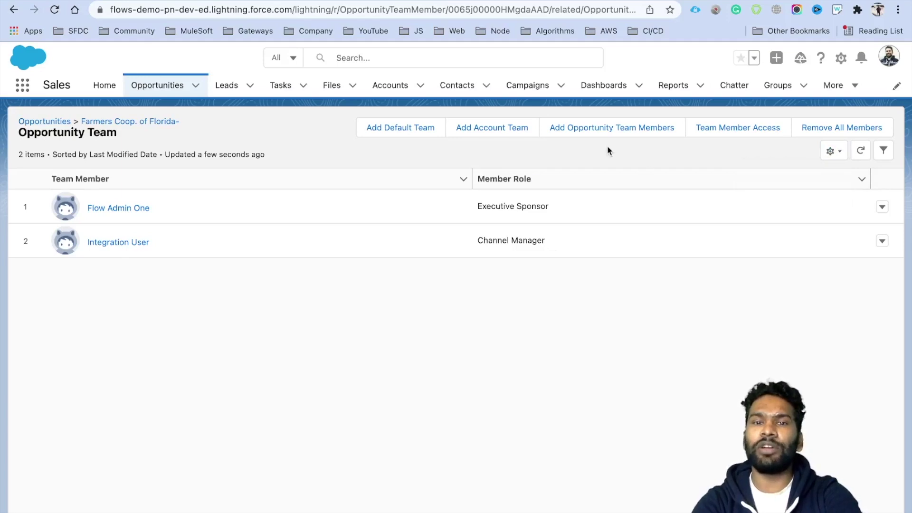